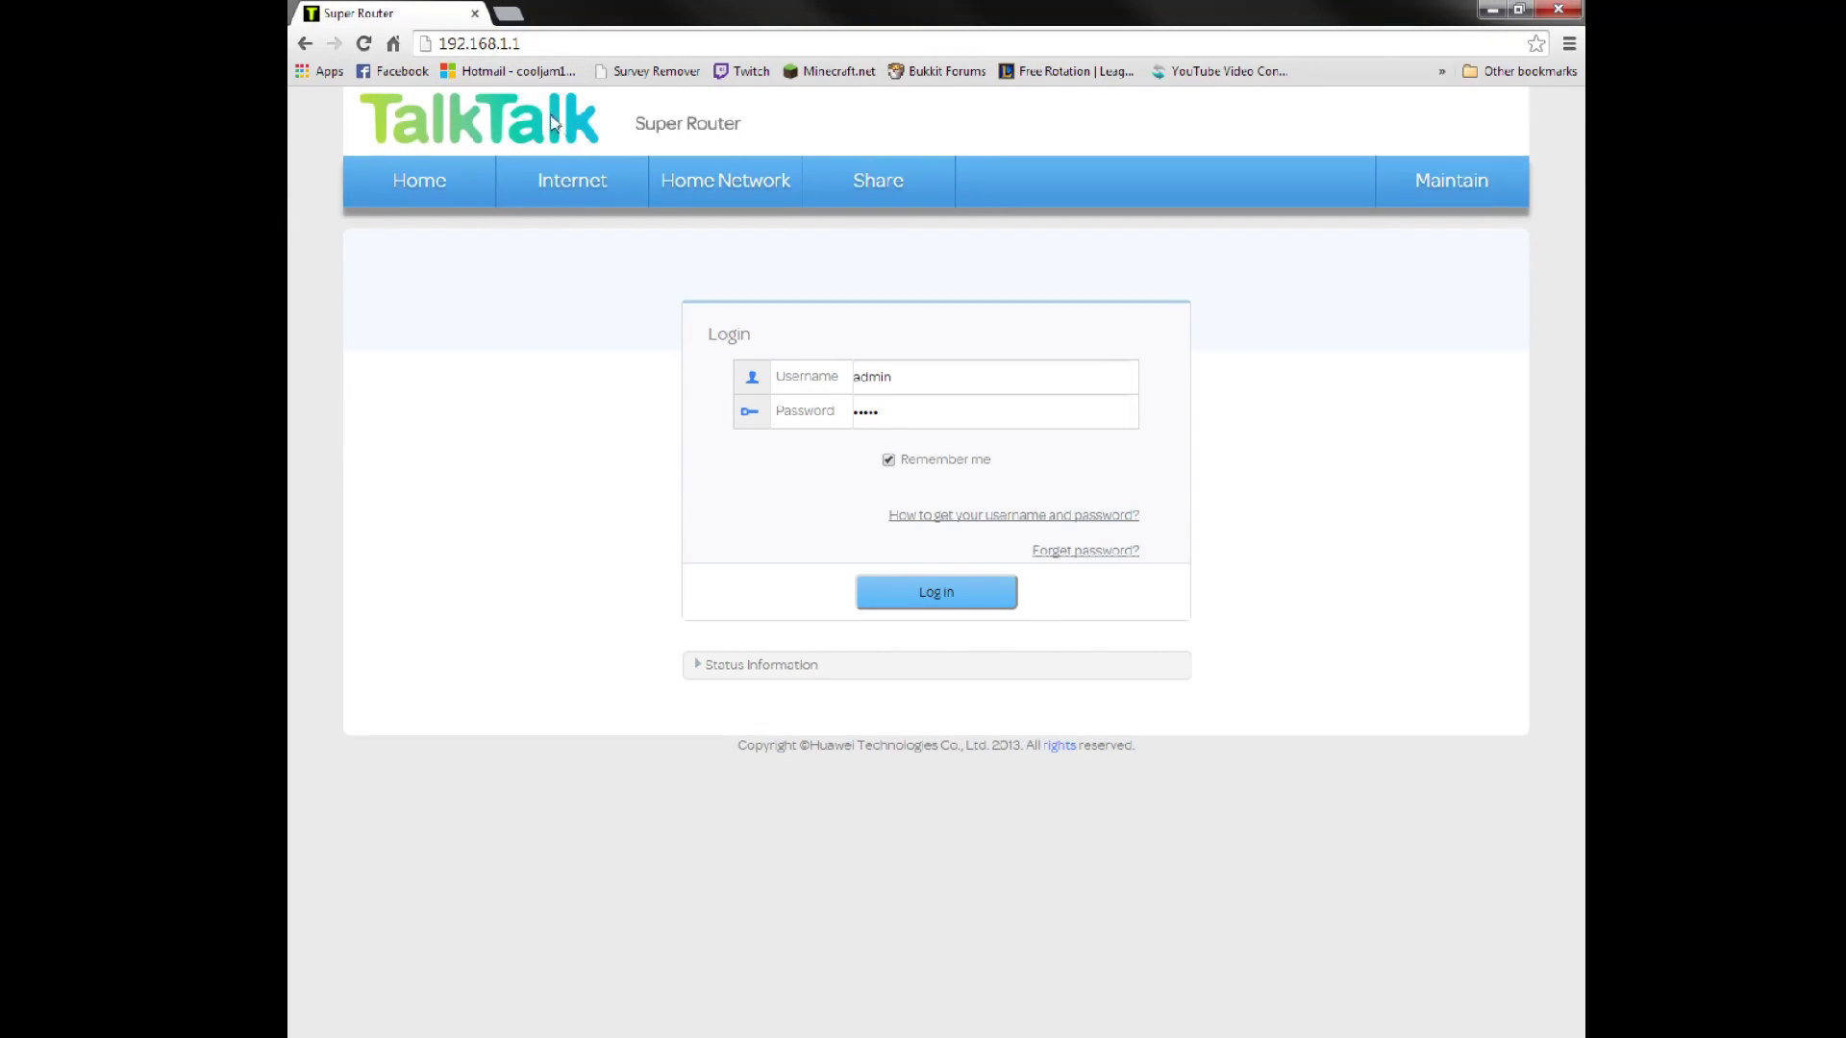
- Reload the router login page at 192.168.1.1 and log in with the saved credentials
click(528, 42)
click(581, 42)
drag(554, 40, 302, 43)
drag(445, 36, 569, 43)
key(Return)
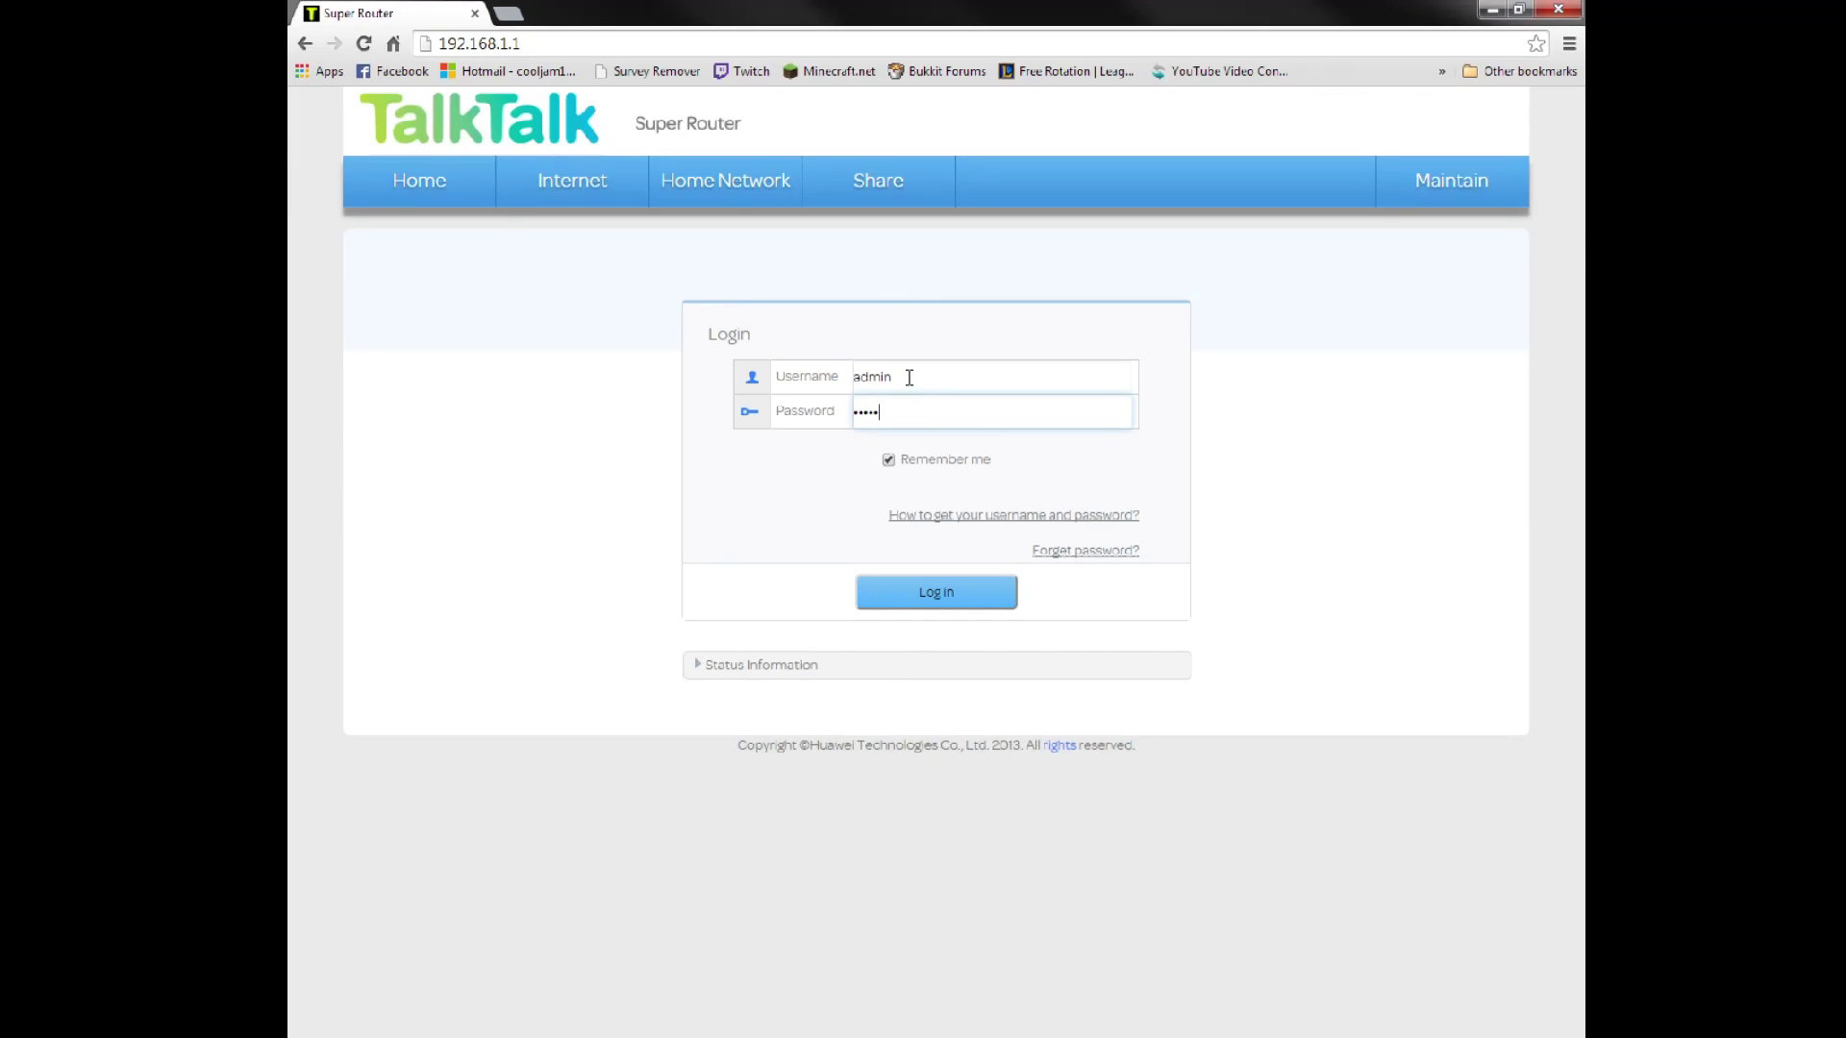
drag(899, 377, 852, 411)
click(824, 481)
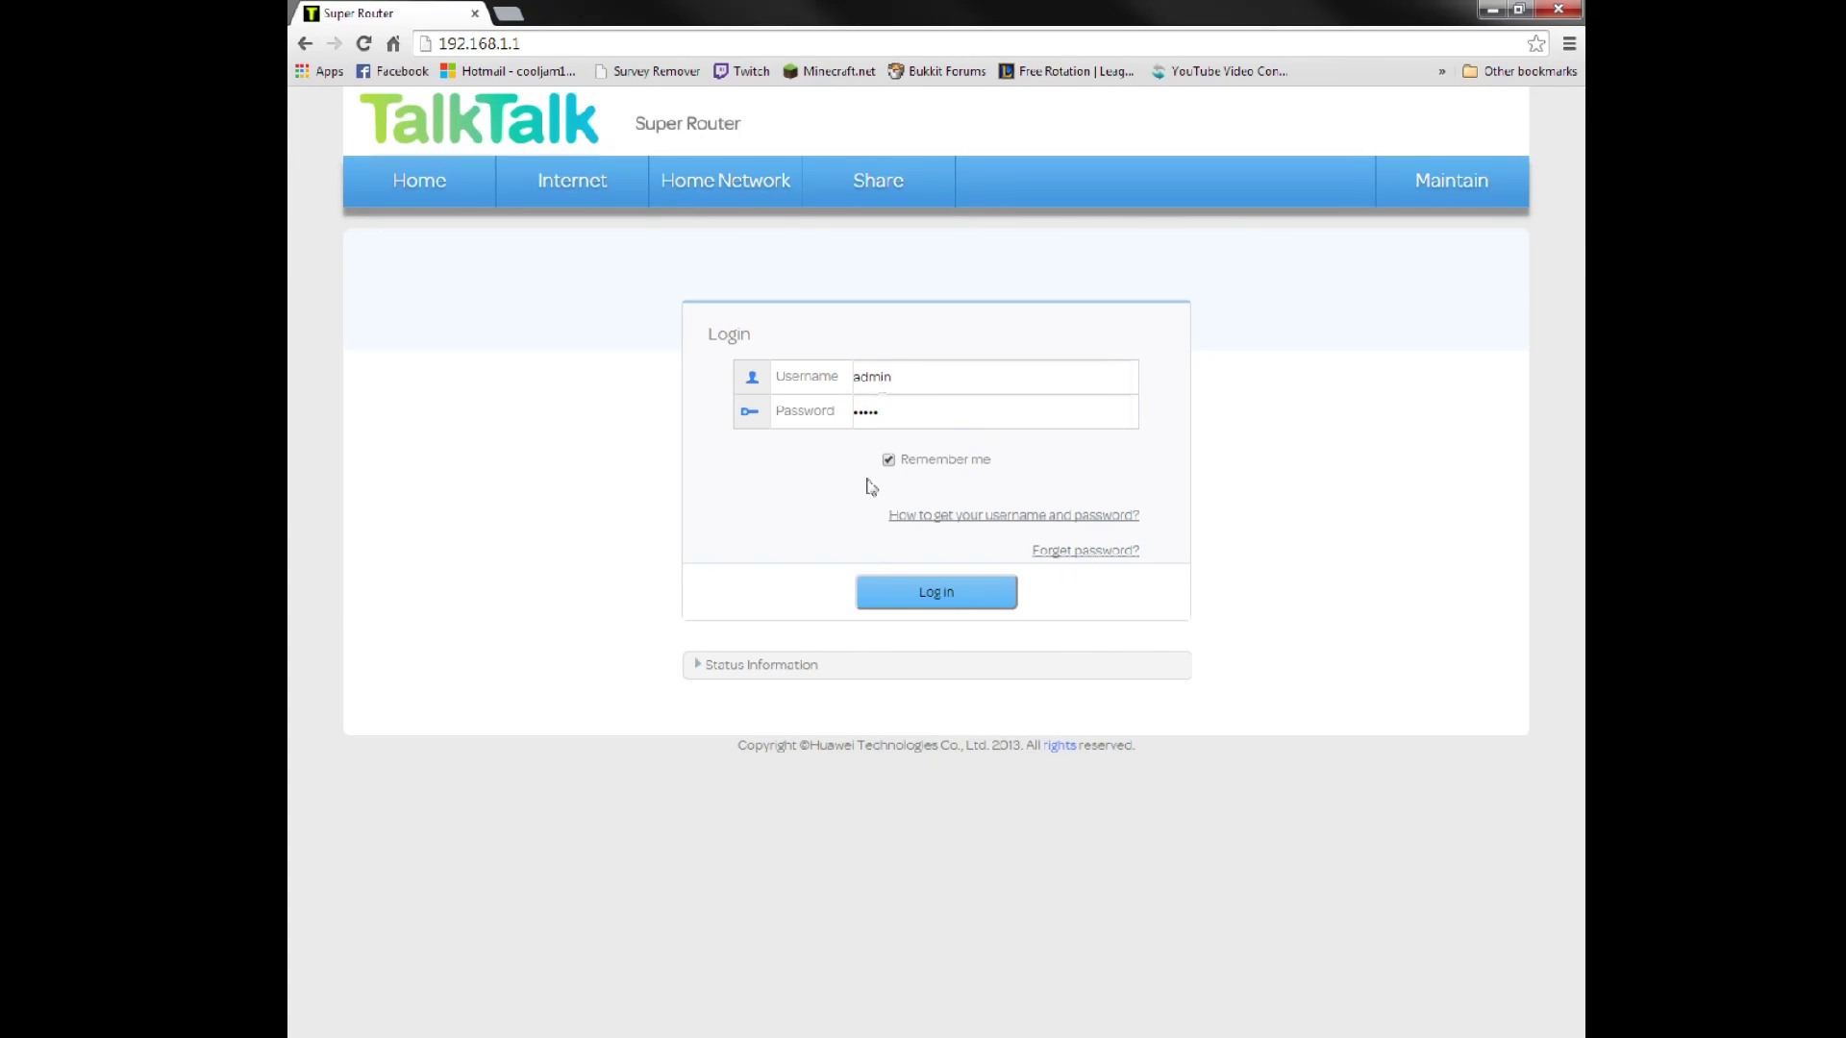
- Go to Internet > Port Forwarding and review the existing FTP Server and Minecraft rules
click(899, 602)
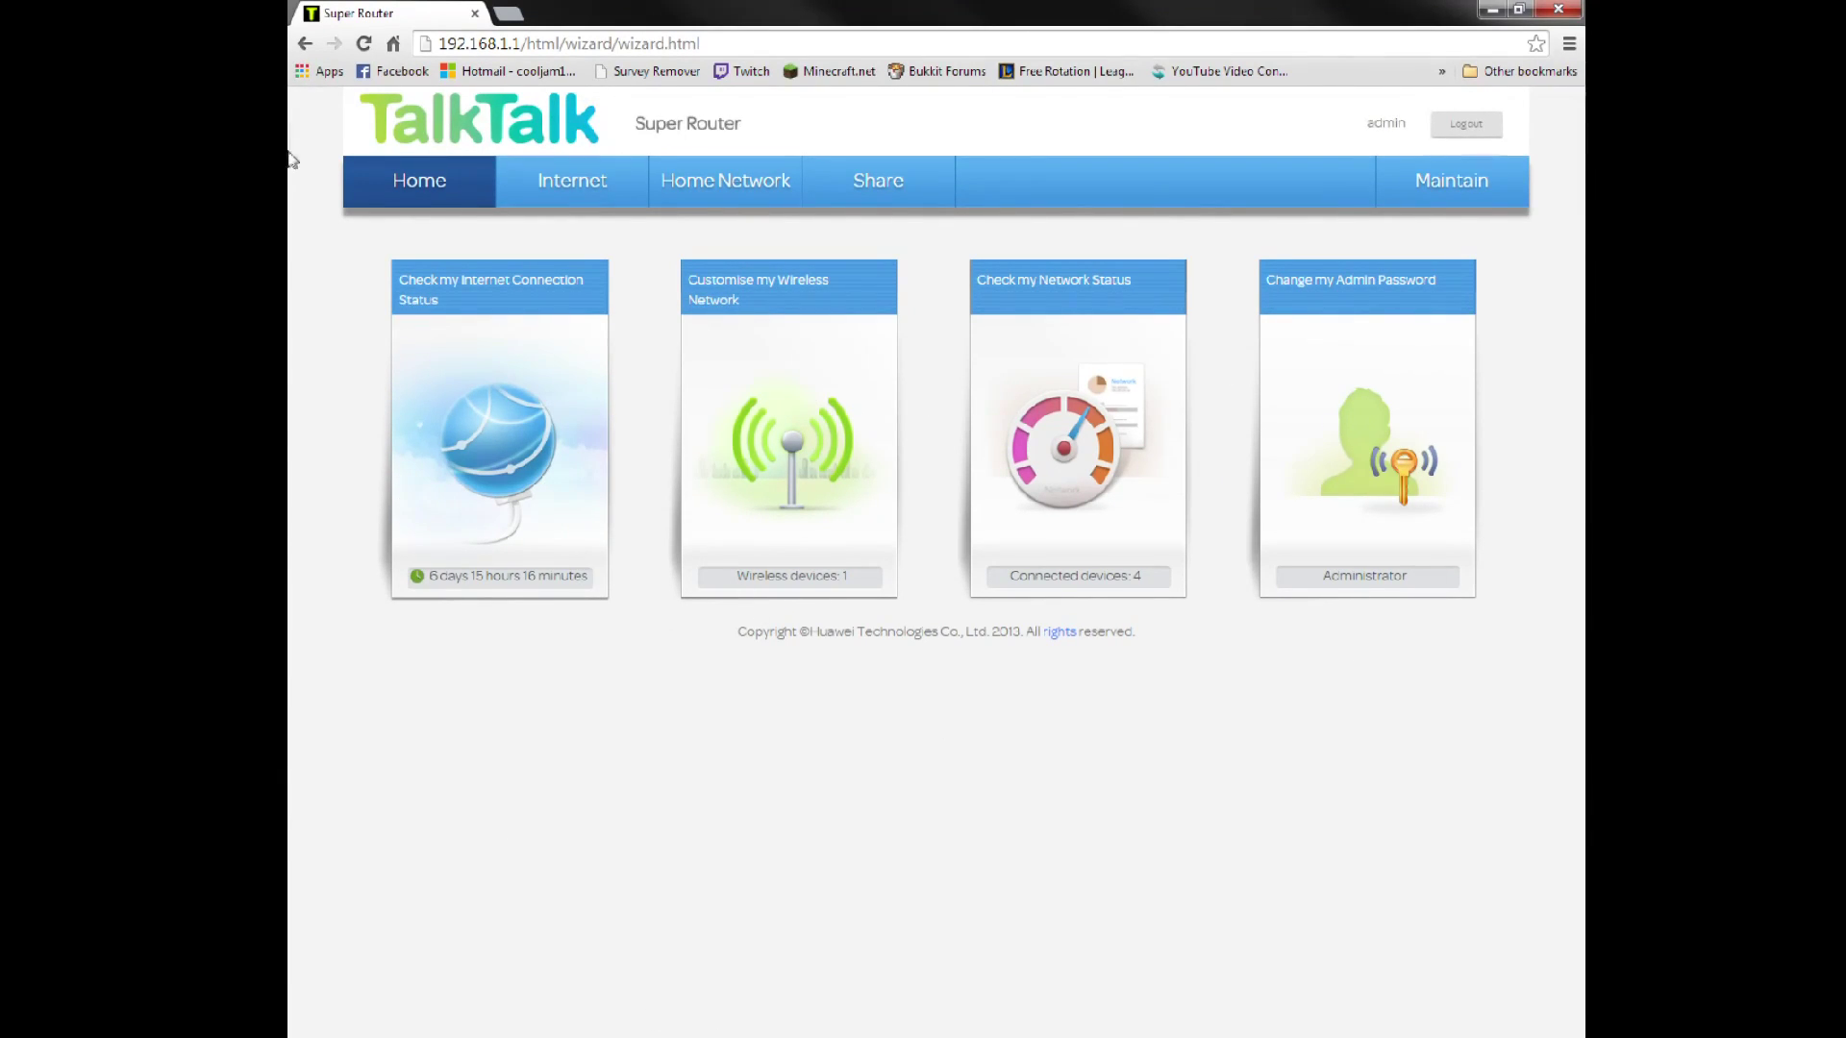
click(594, 183)
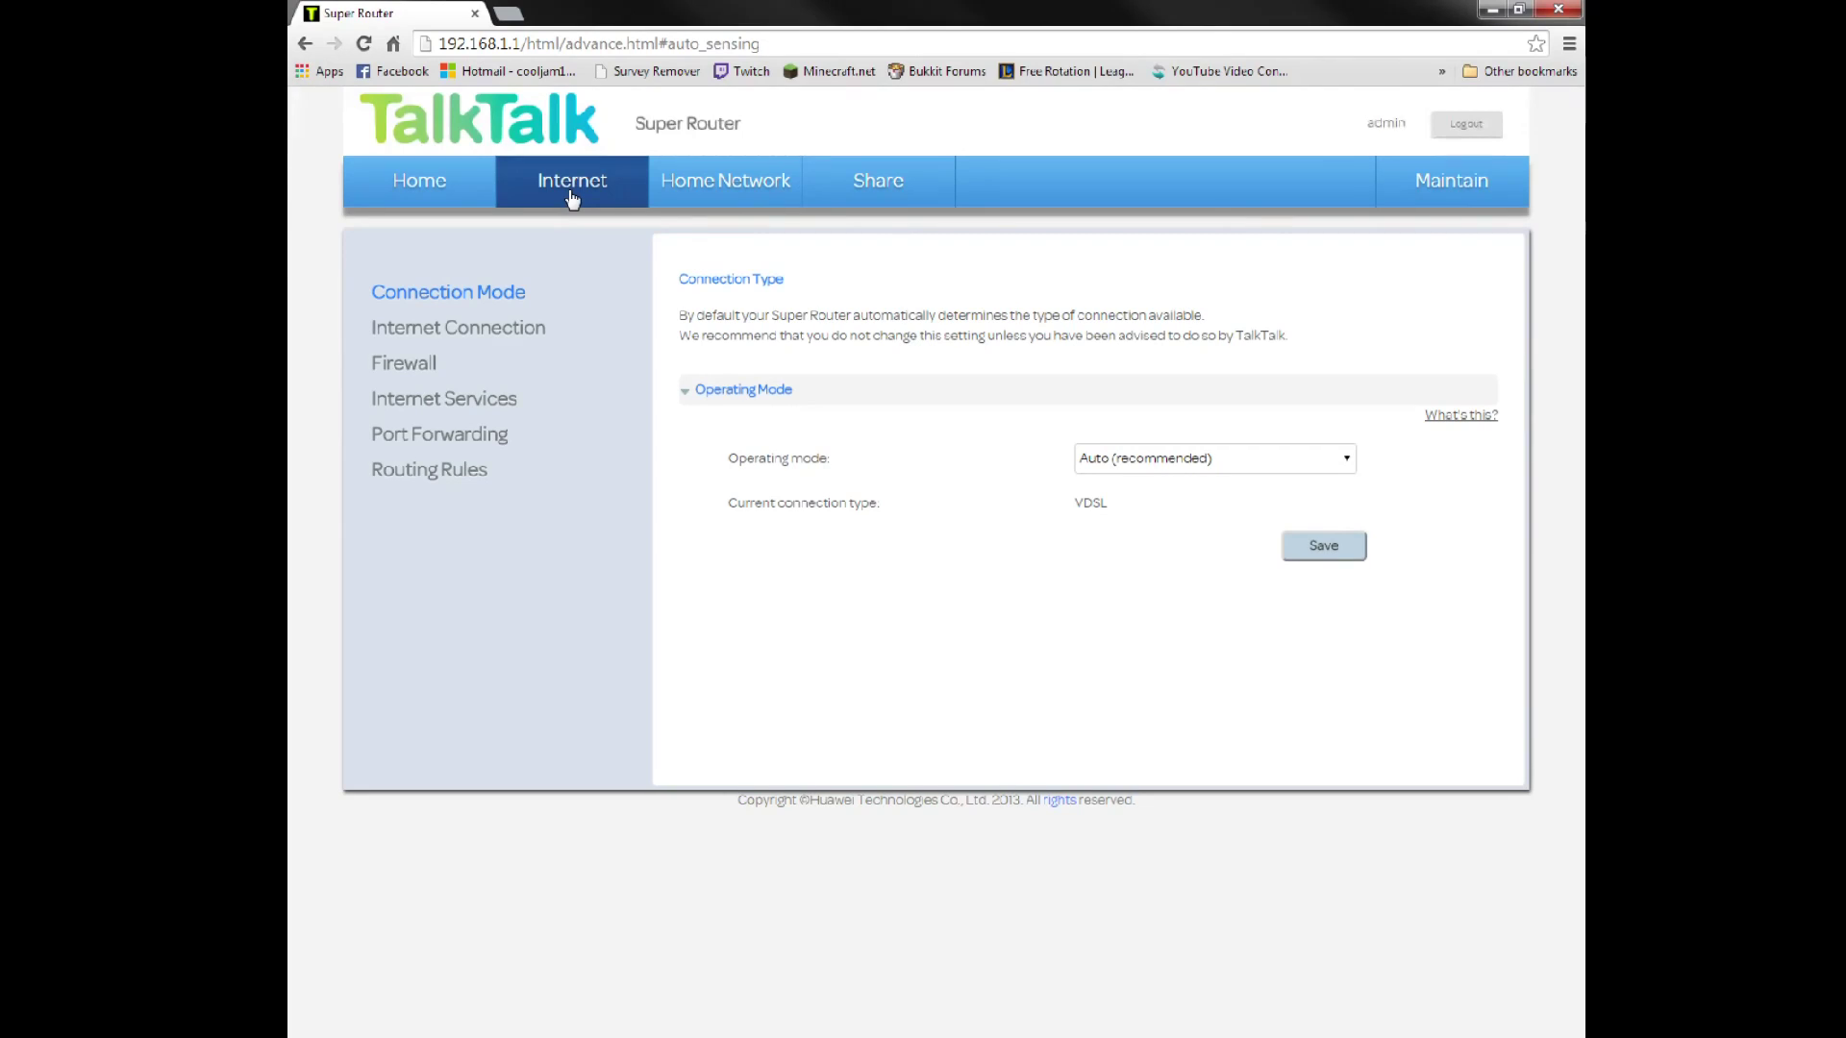
click(494, 438)
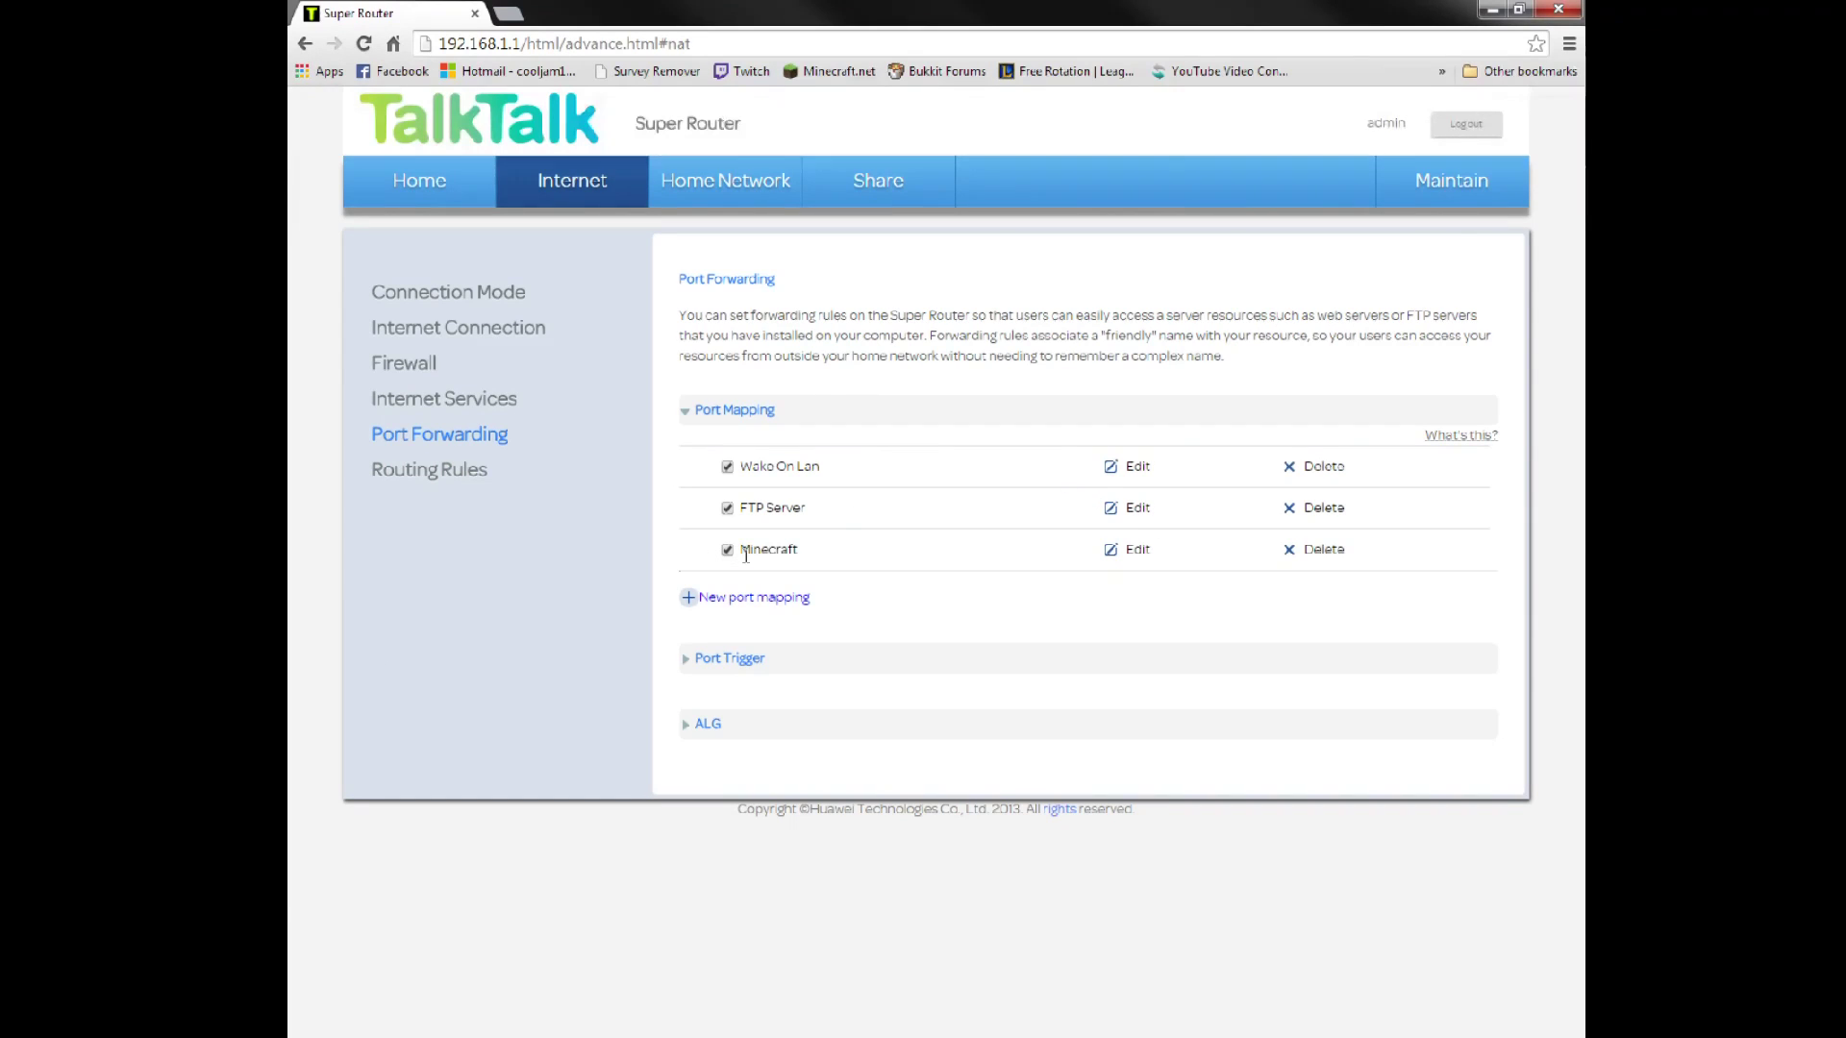
drag(746, 555, 835, 577)
drag(740, 516, 813, 524)
- Delete the blank fourth port mapping rule and confirm with OK
click(1065, 607)
click(750, 597)
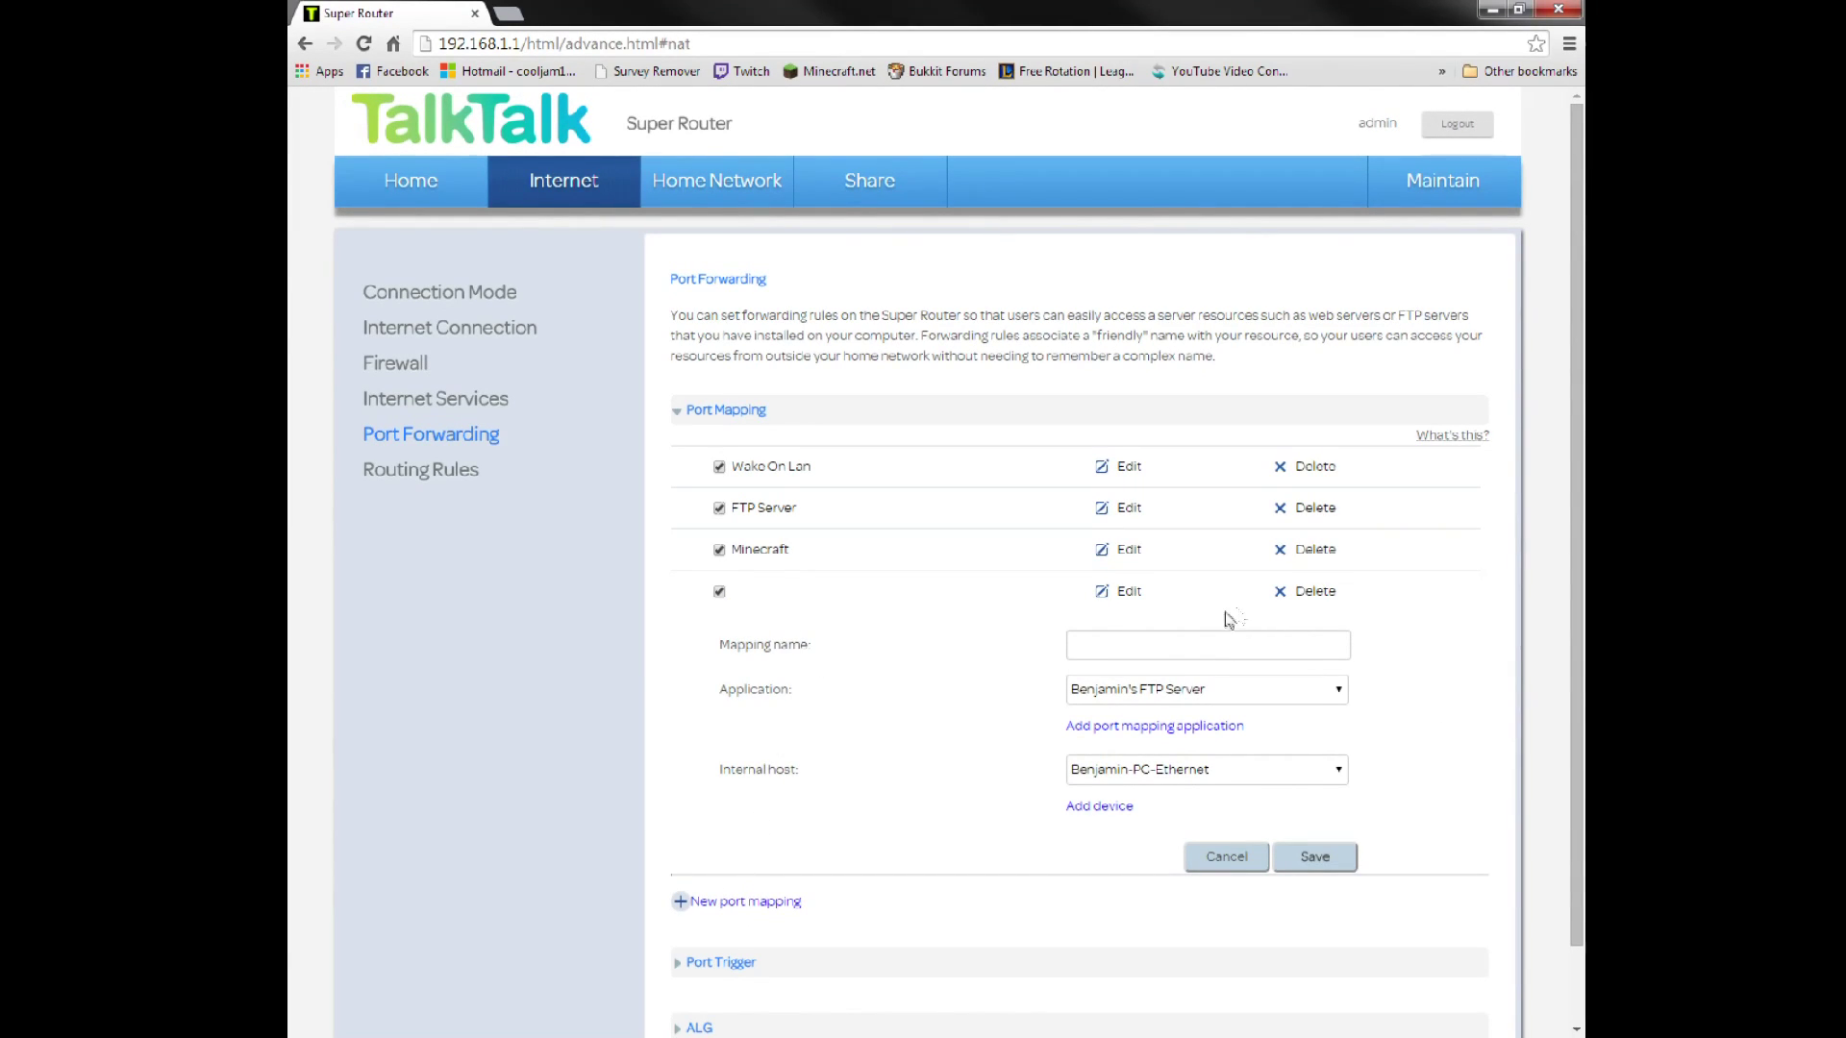
click(1295, 605)
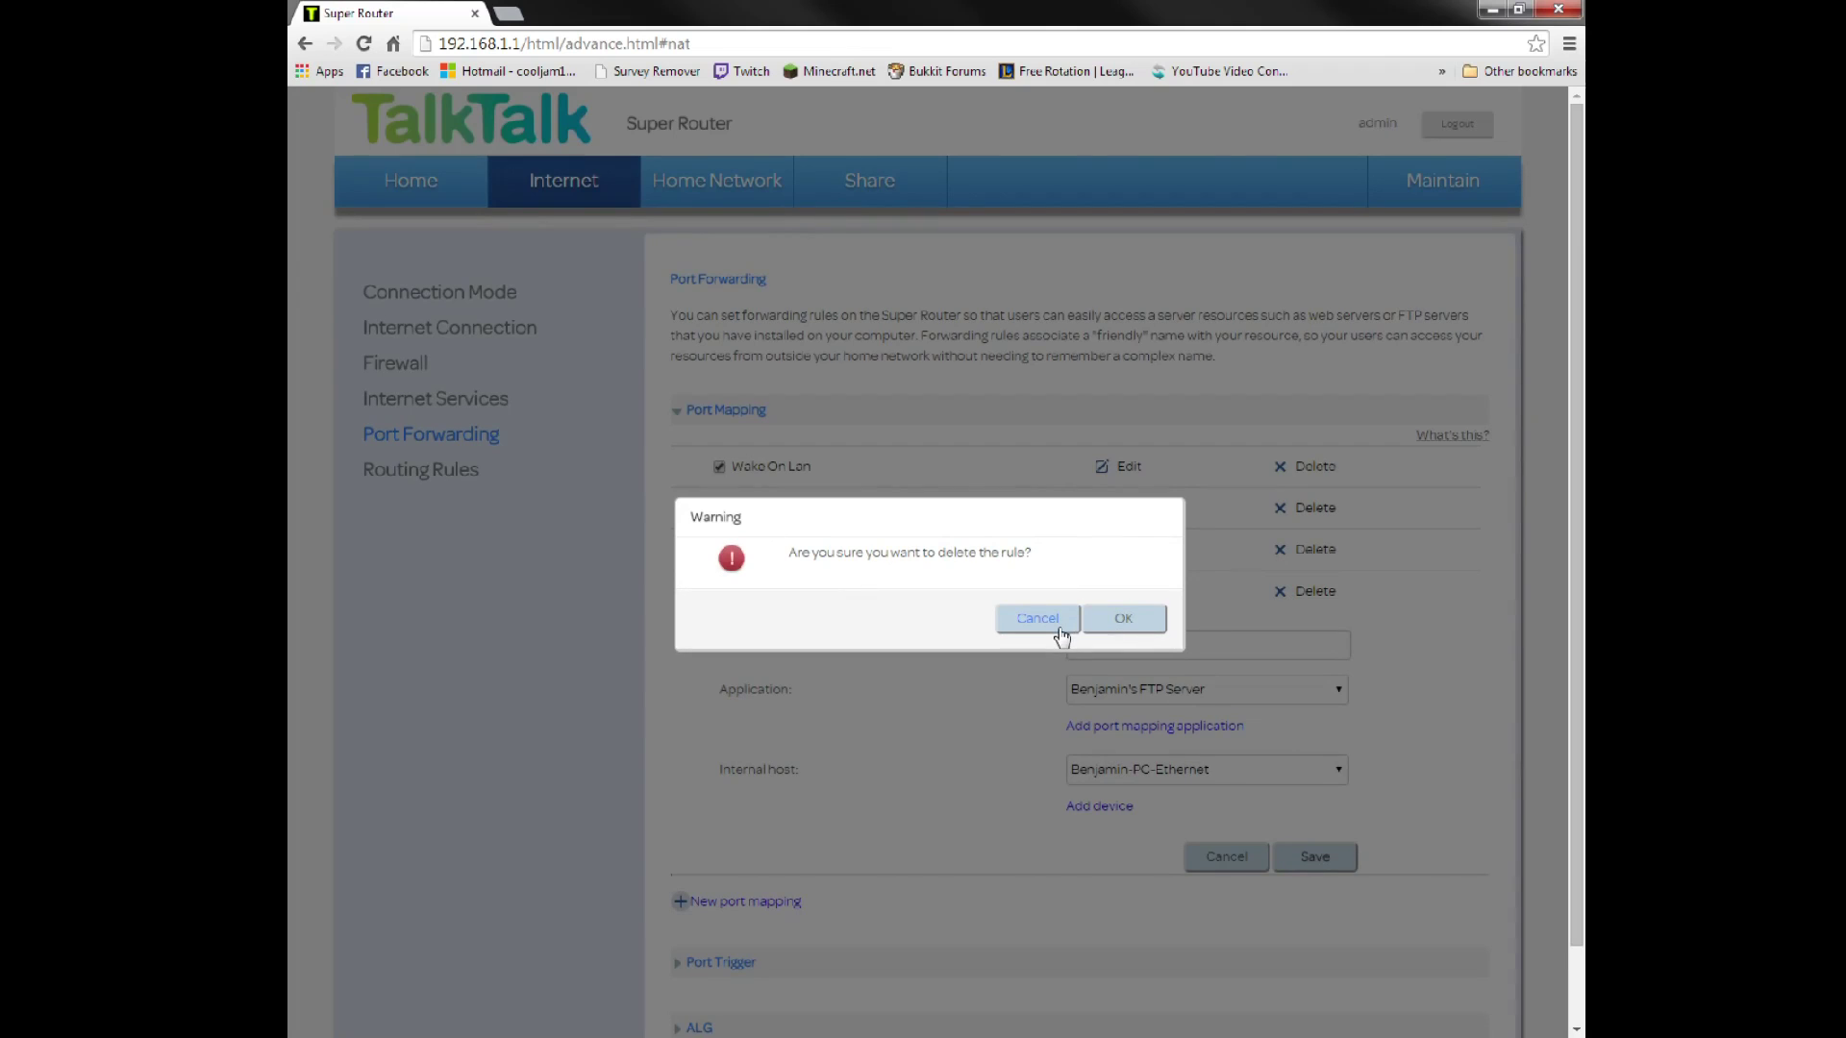
click(1104, 623)
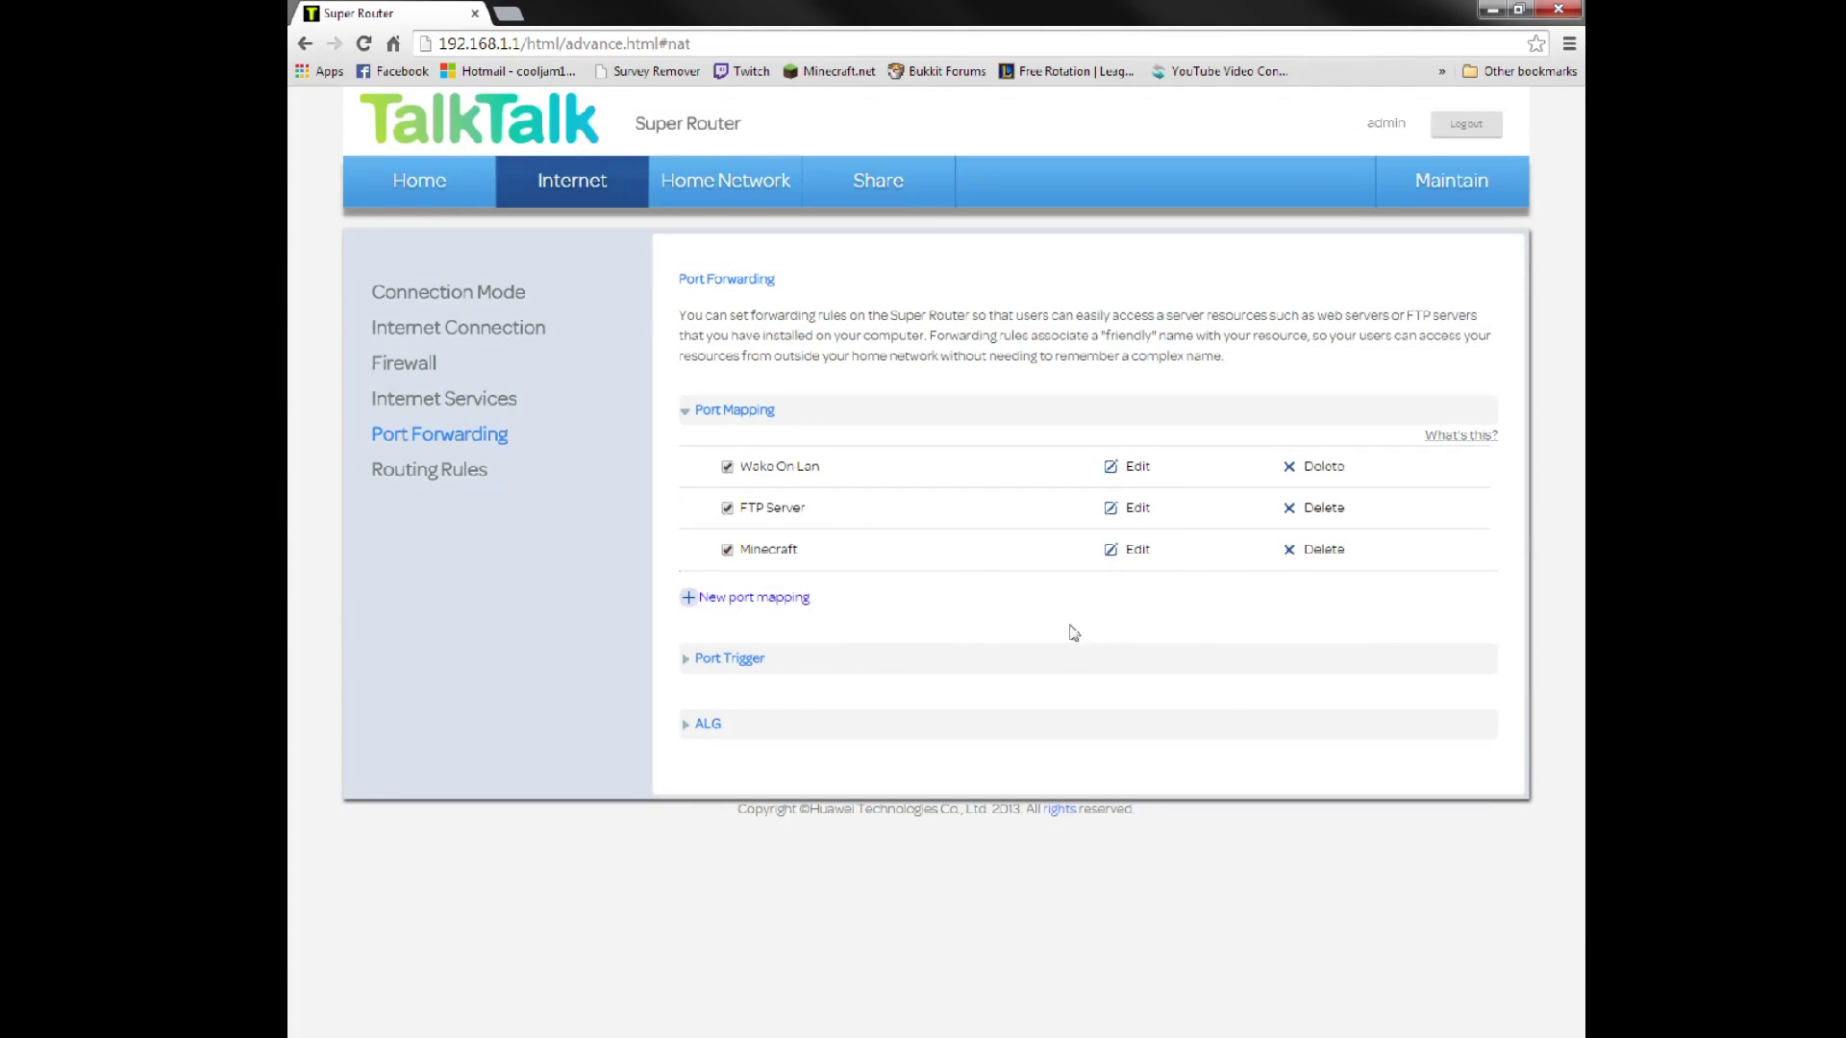
- Add a new port mapping named 'Minecraft 1', leaving the FTP Server application selected
click(797, 600)
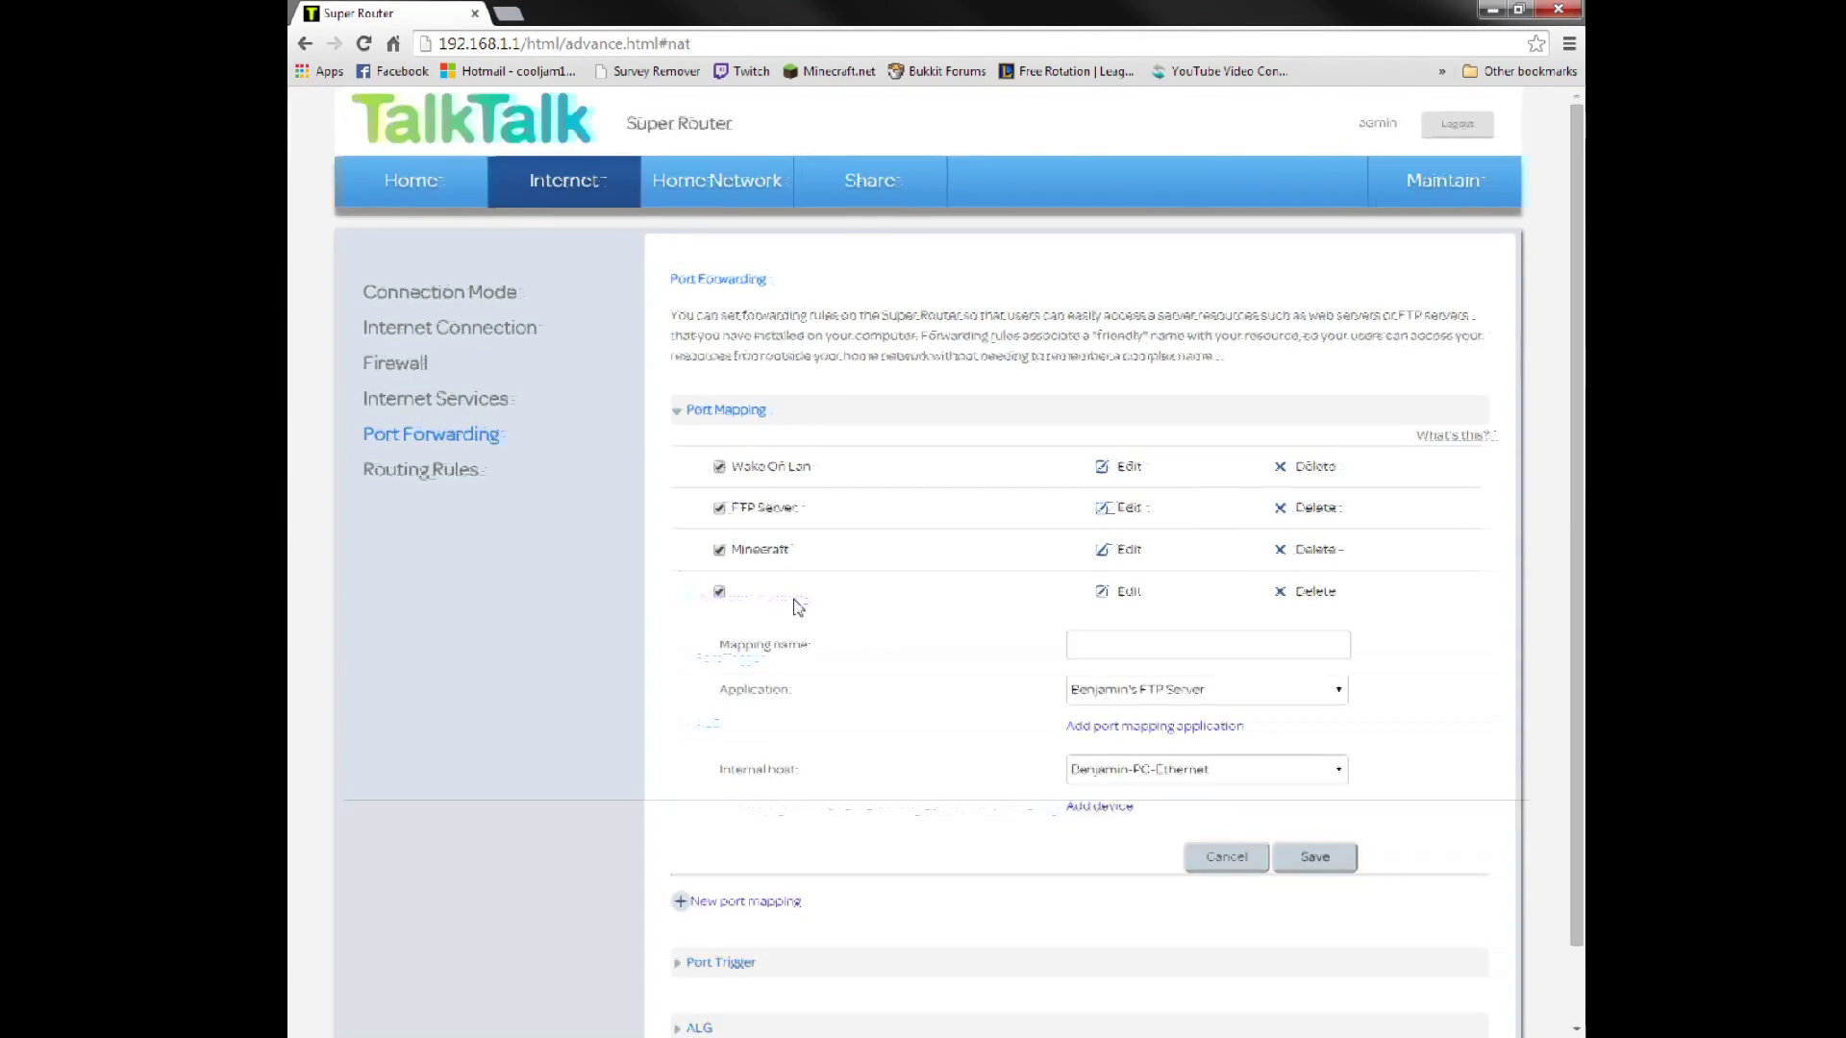
click(1101, 643)
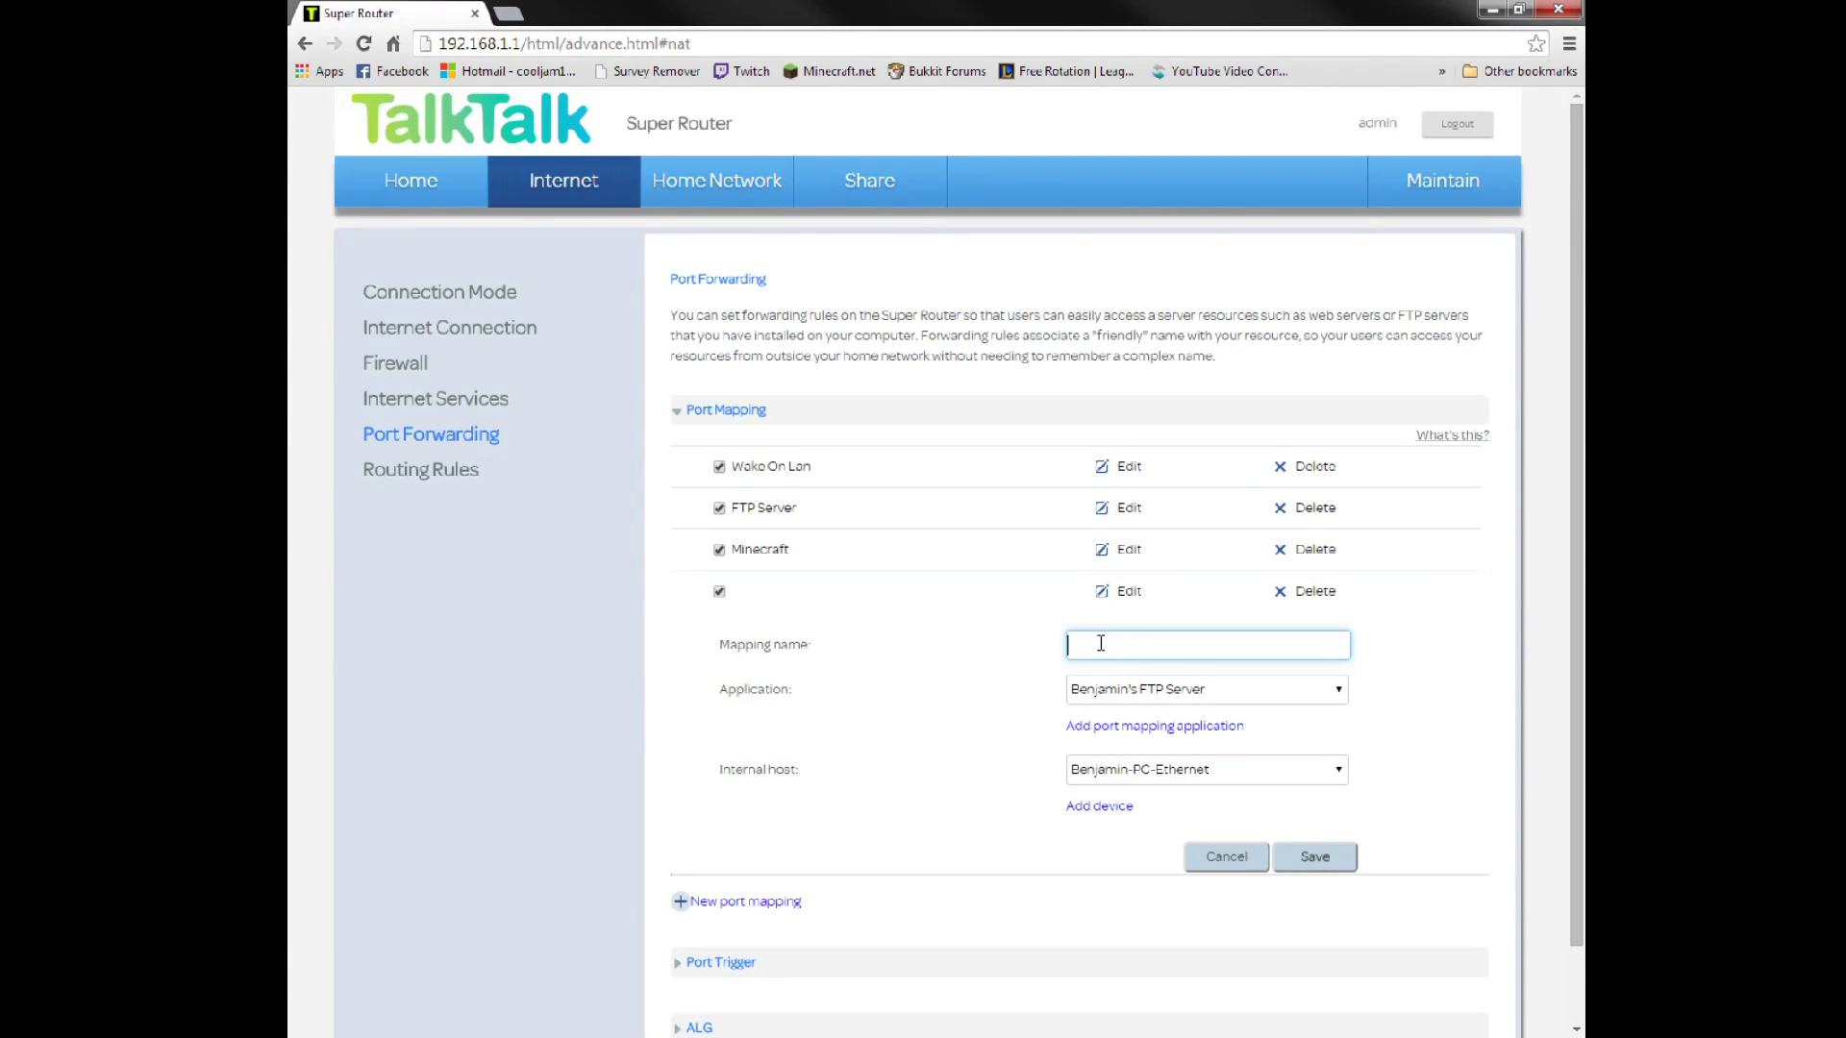
text(JM)
click(1250, 692)
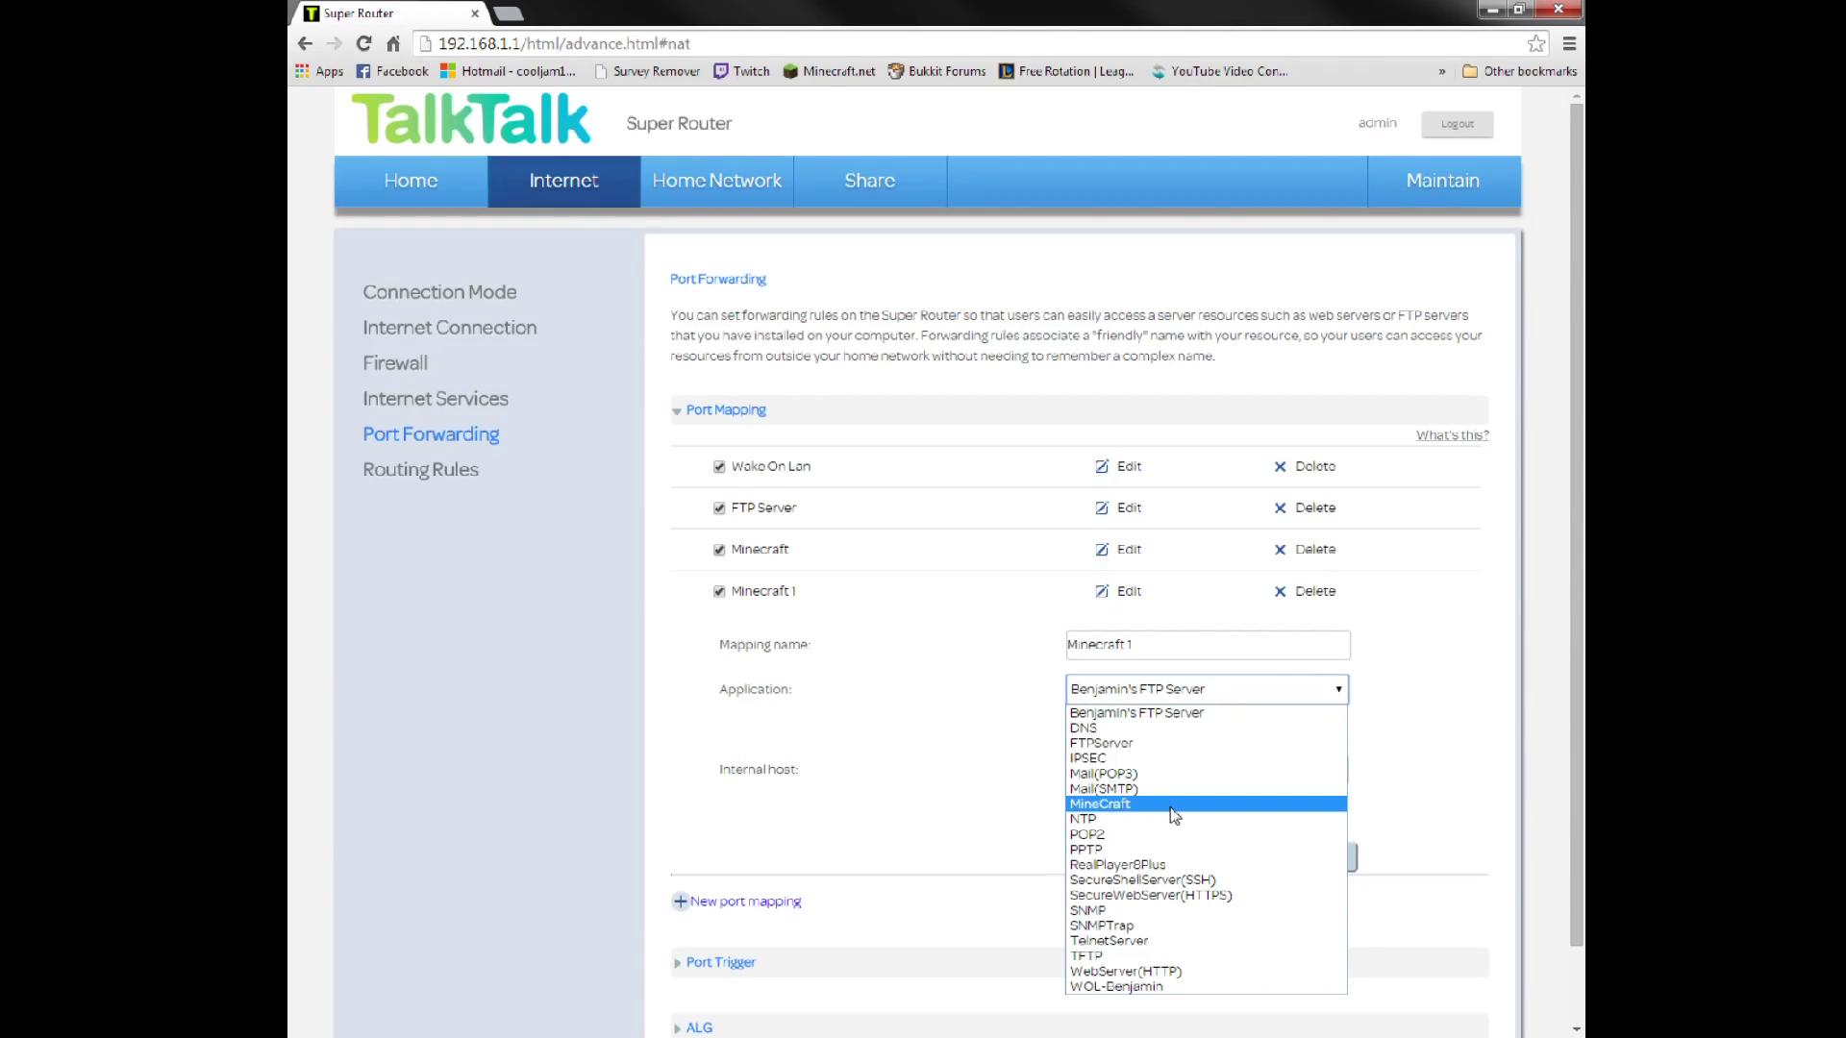
click(1204, 714)
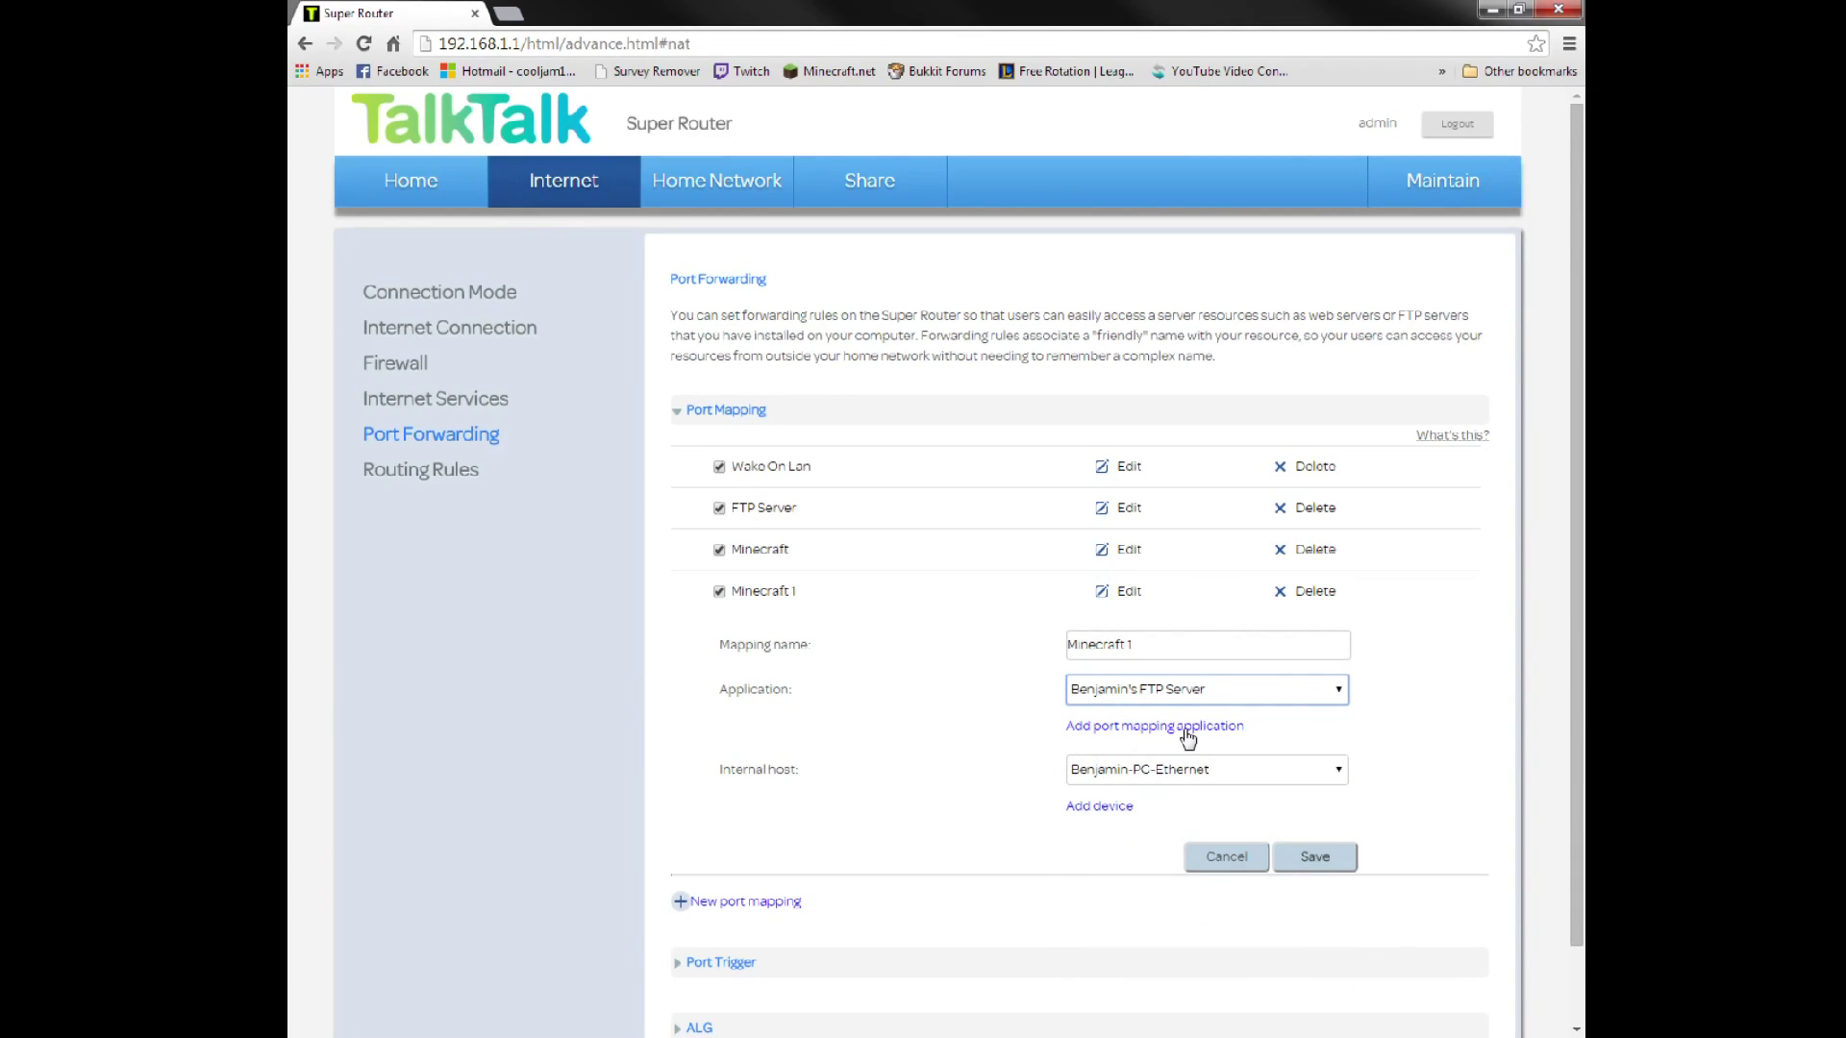
- Open the port mapping applications list and add a new custom application
click(1188, 733)
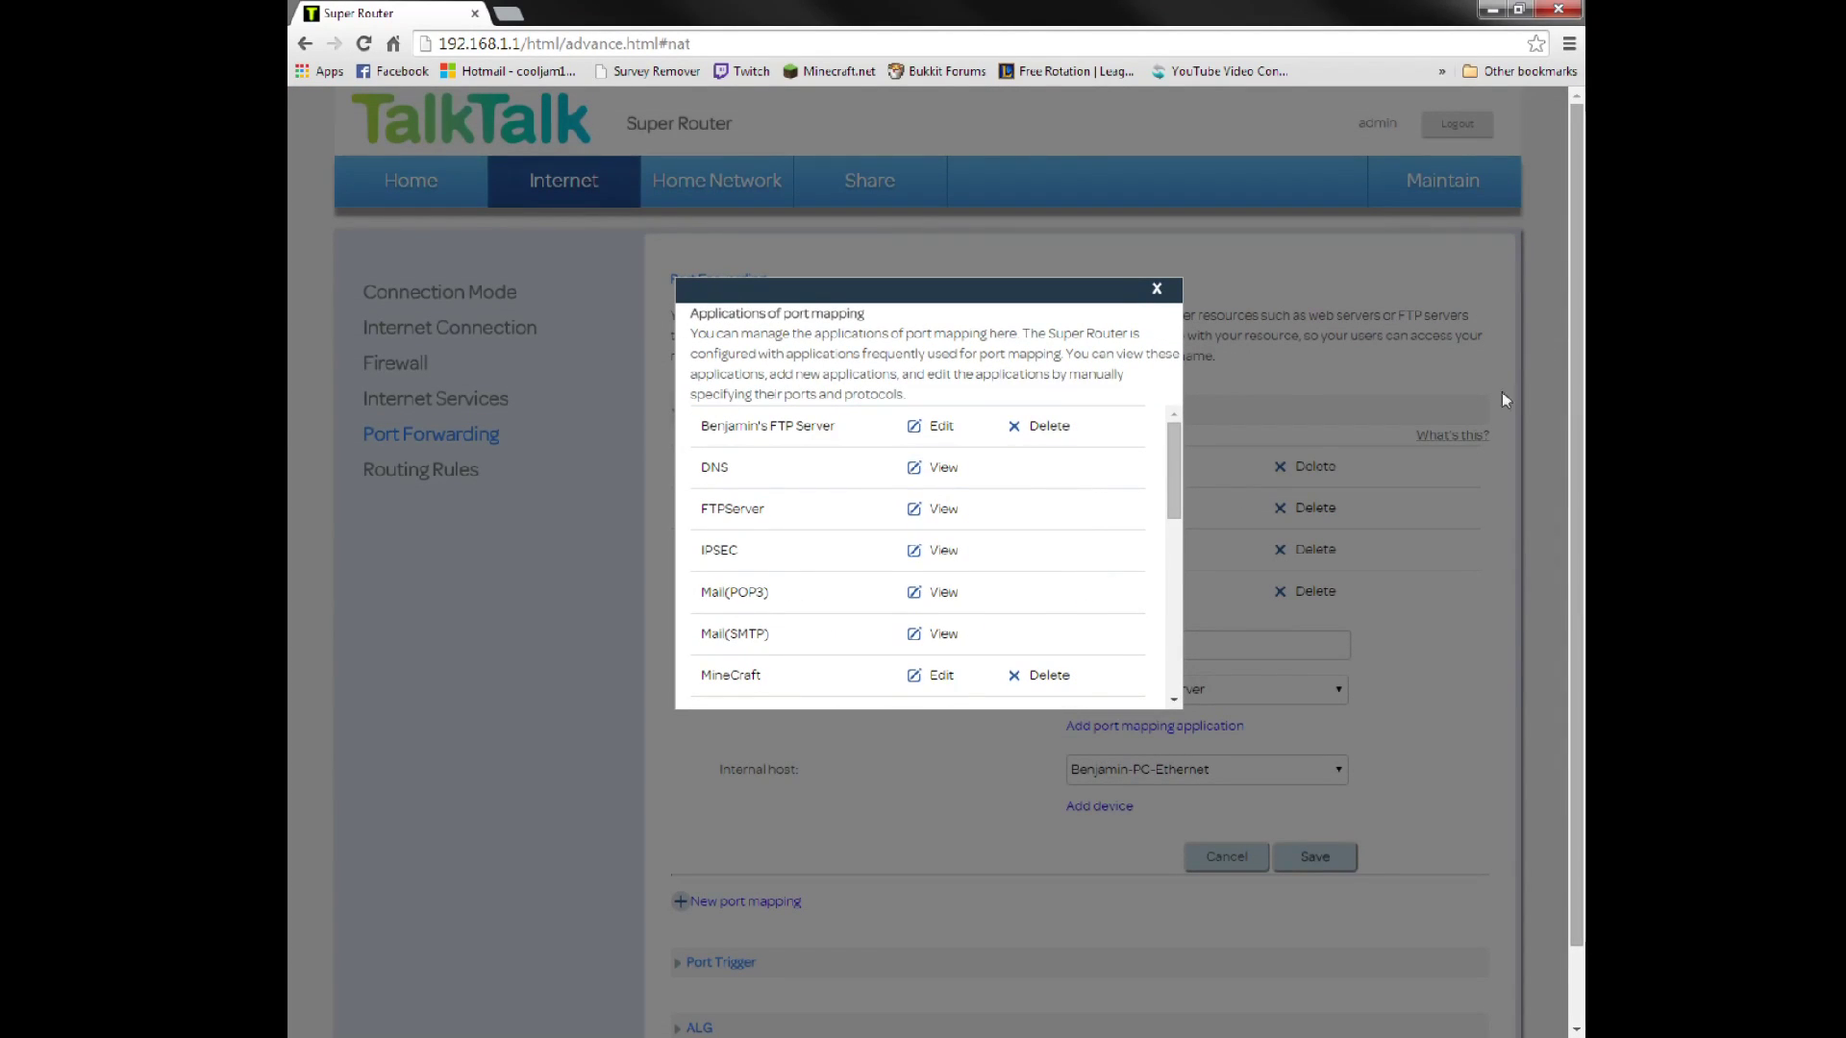
scroll(1043, 471, down, 8)
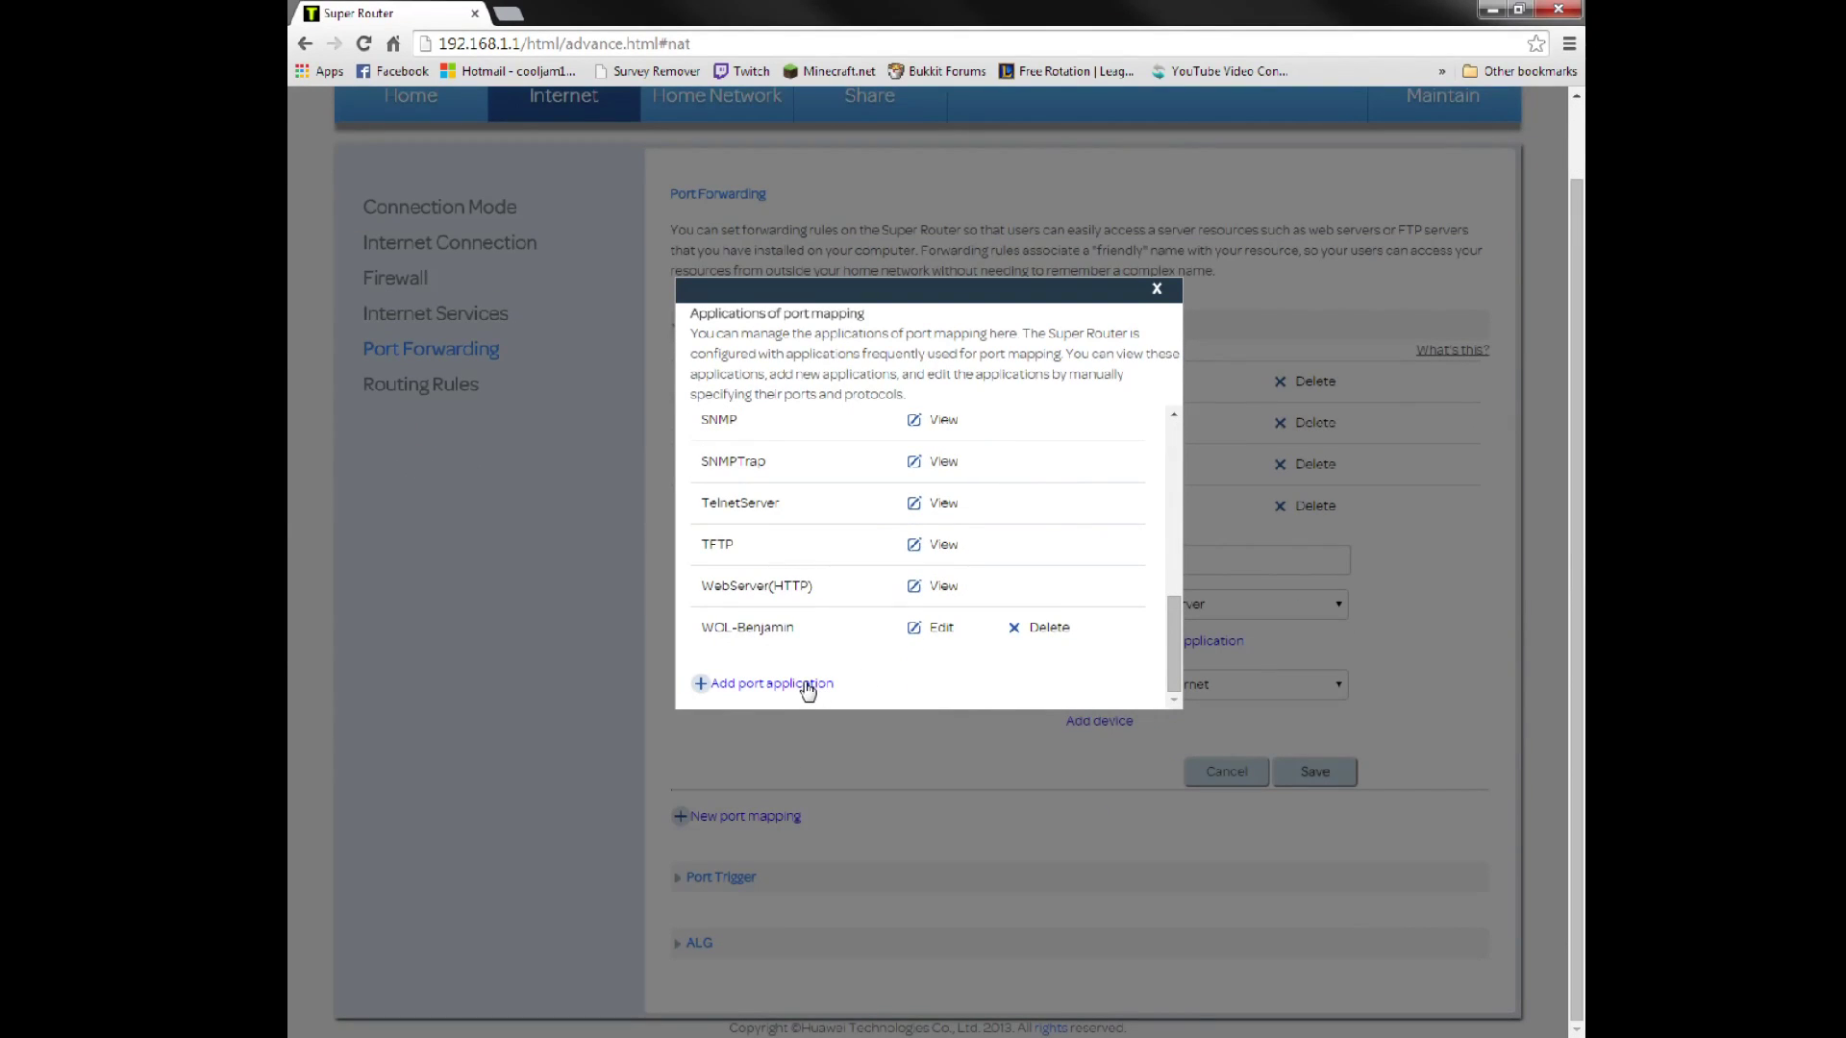
click(804, 682)
scroll(806, 673, down, 3)
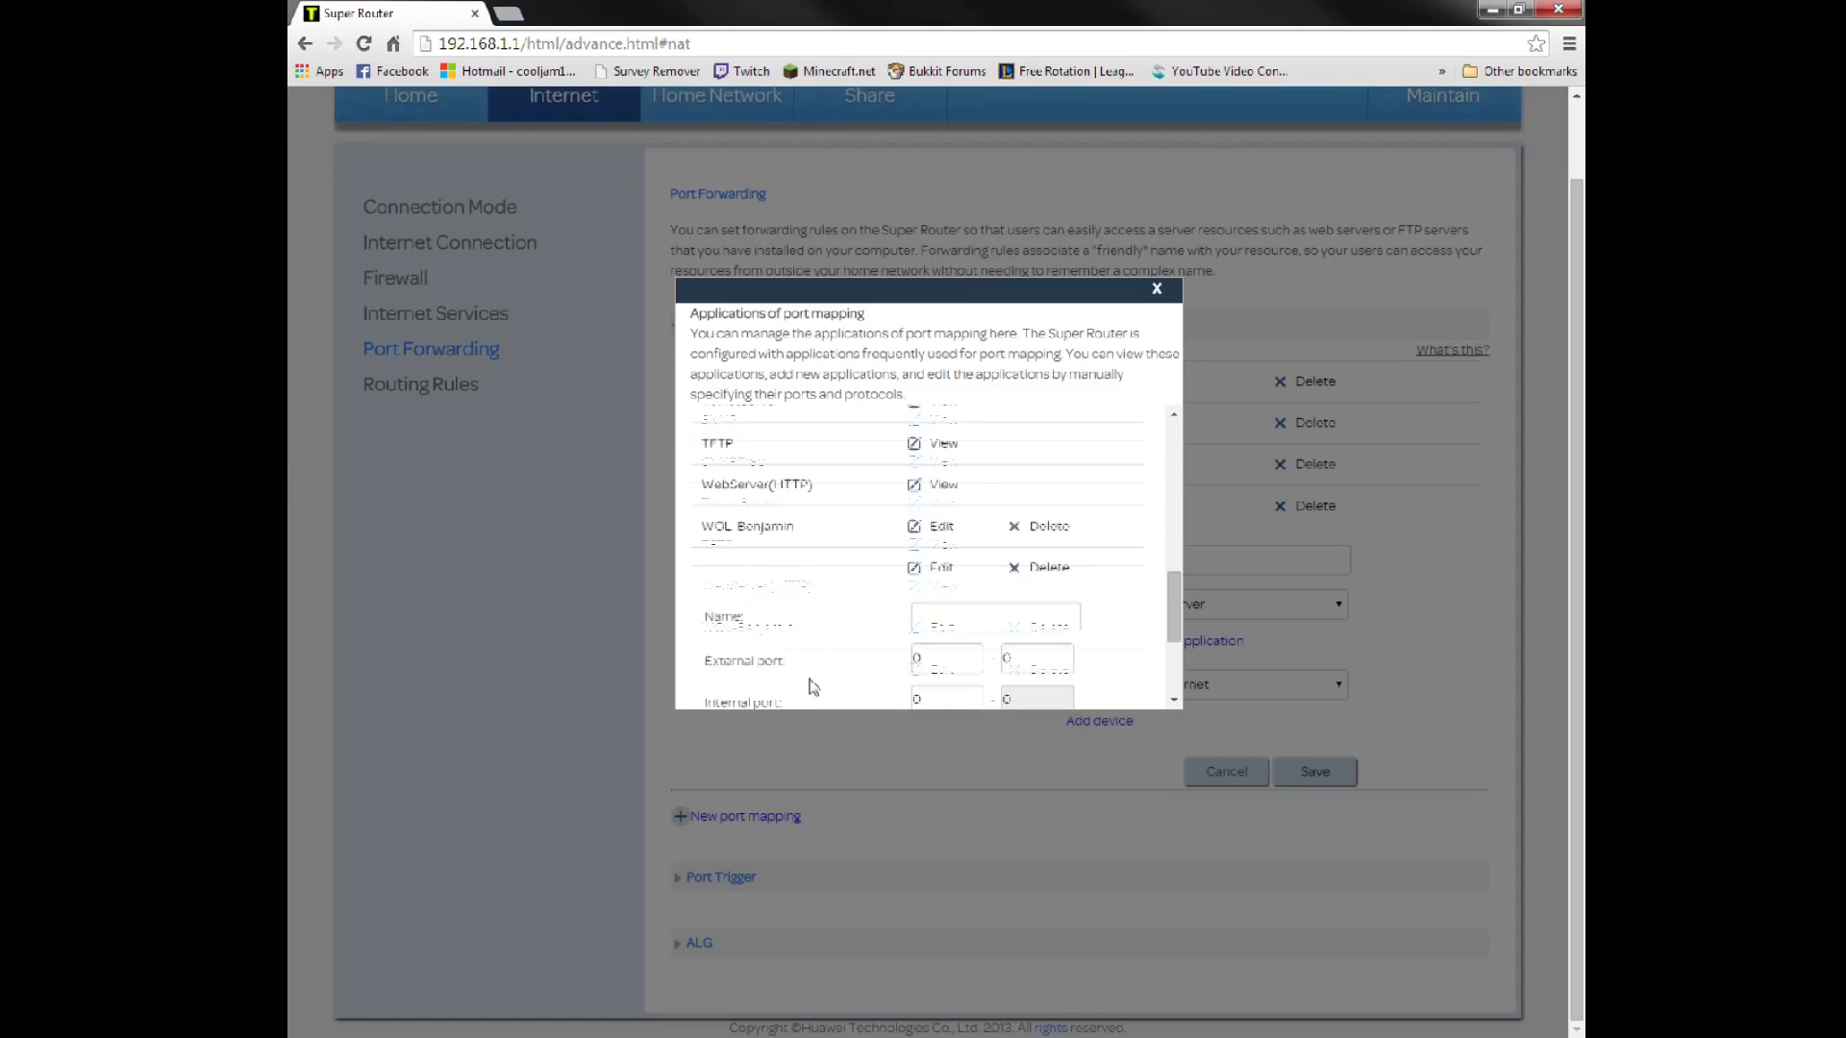
scroll(961, 427, up, 1)
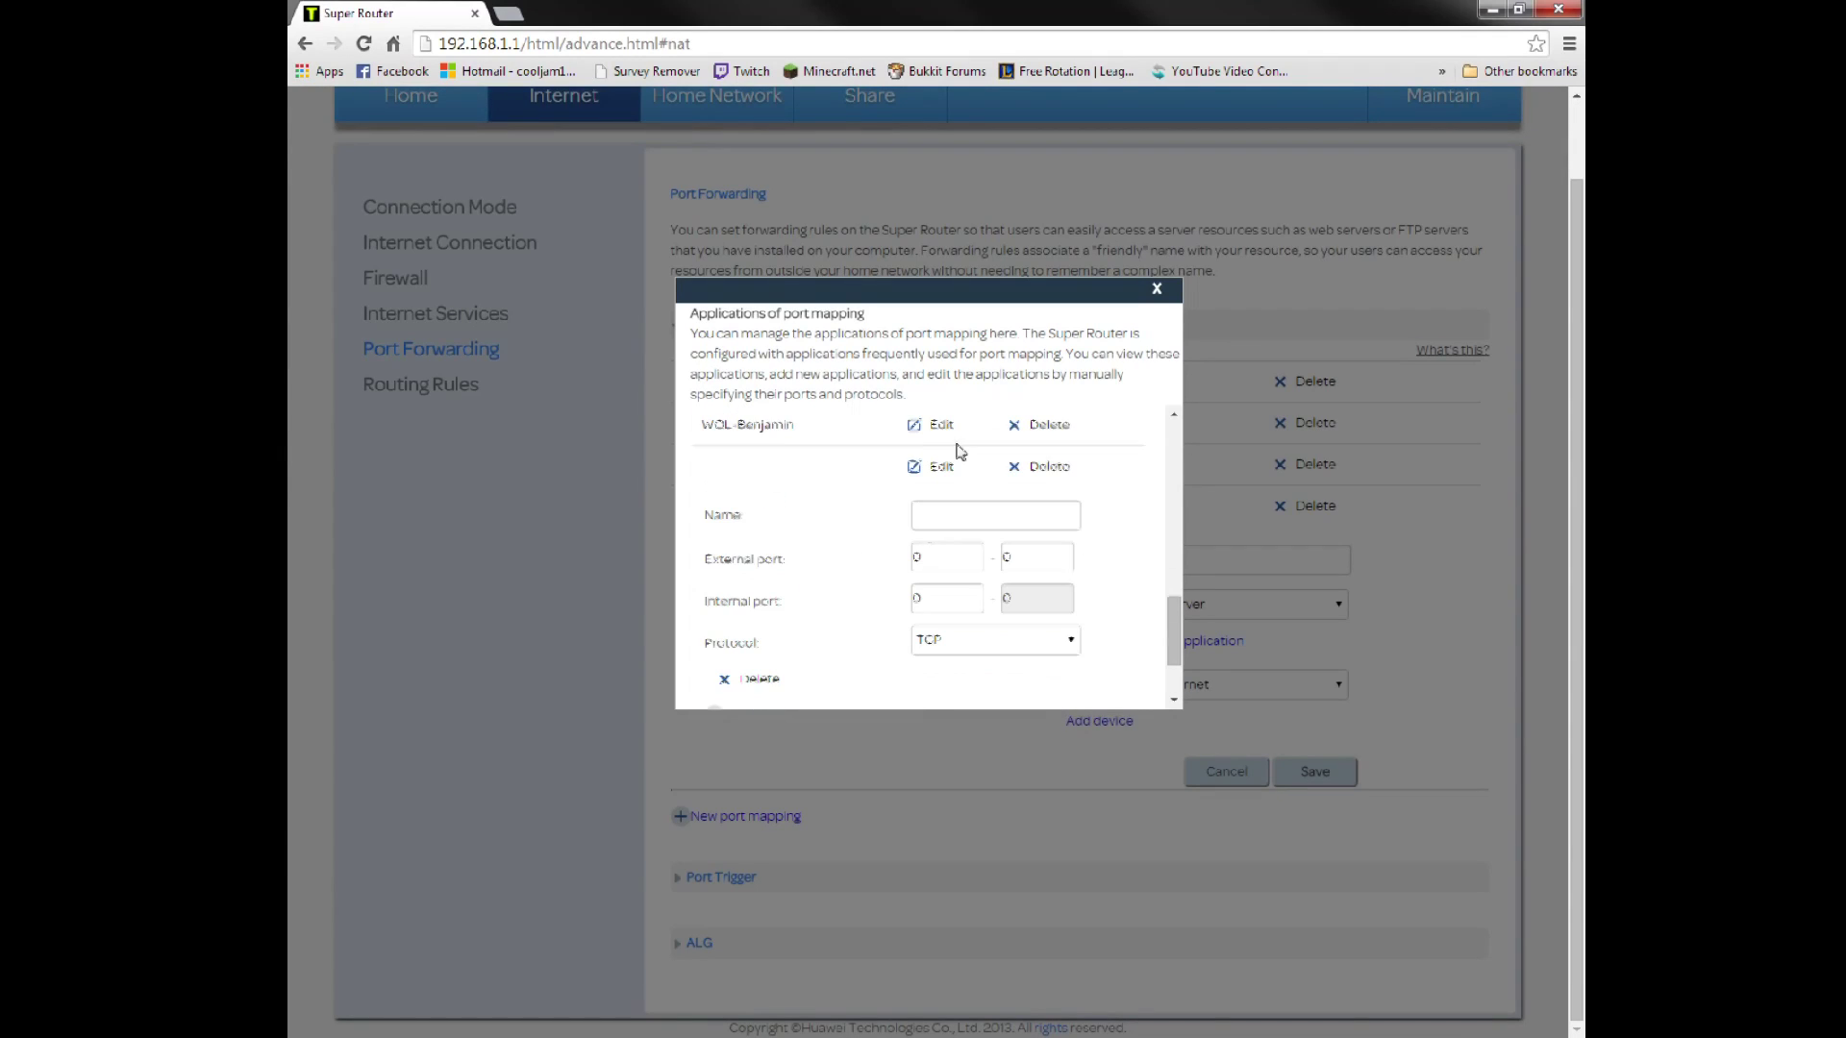
click(980, 504)
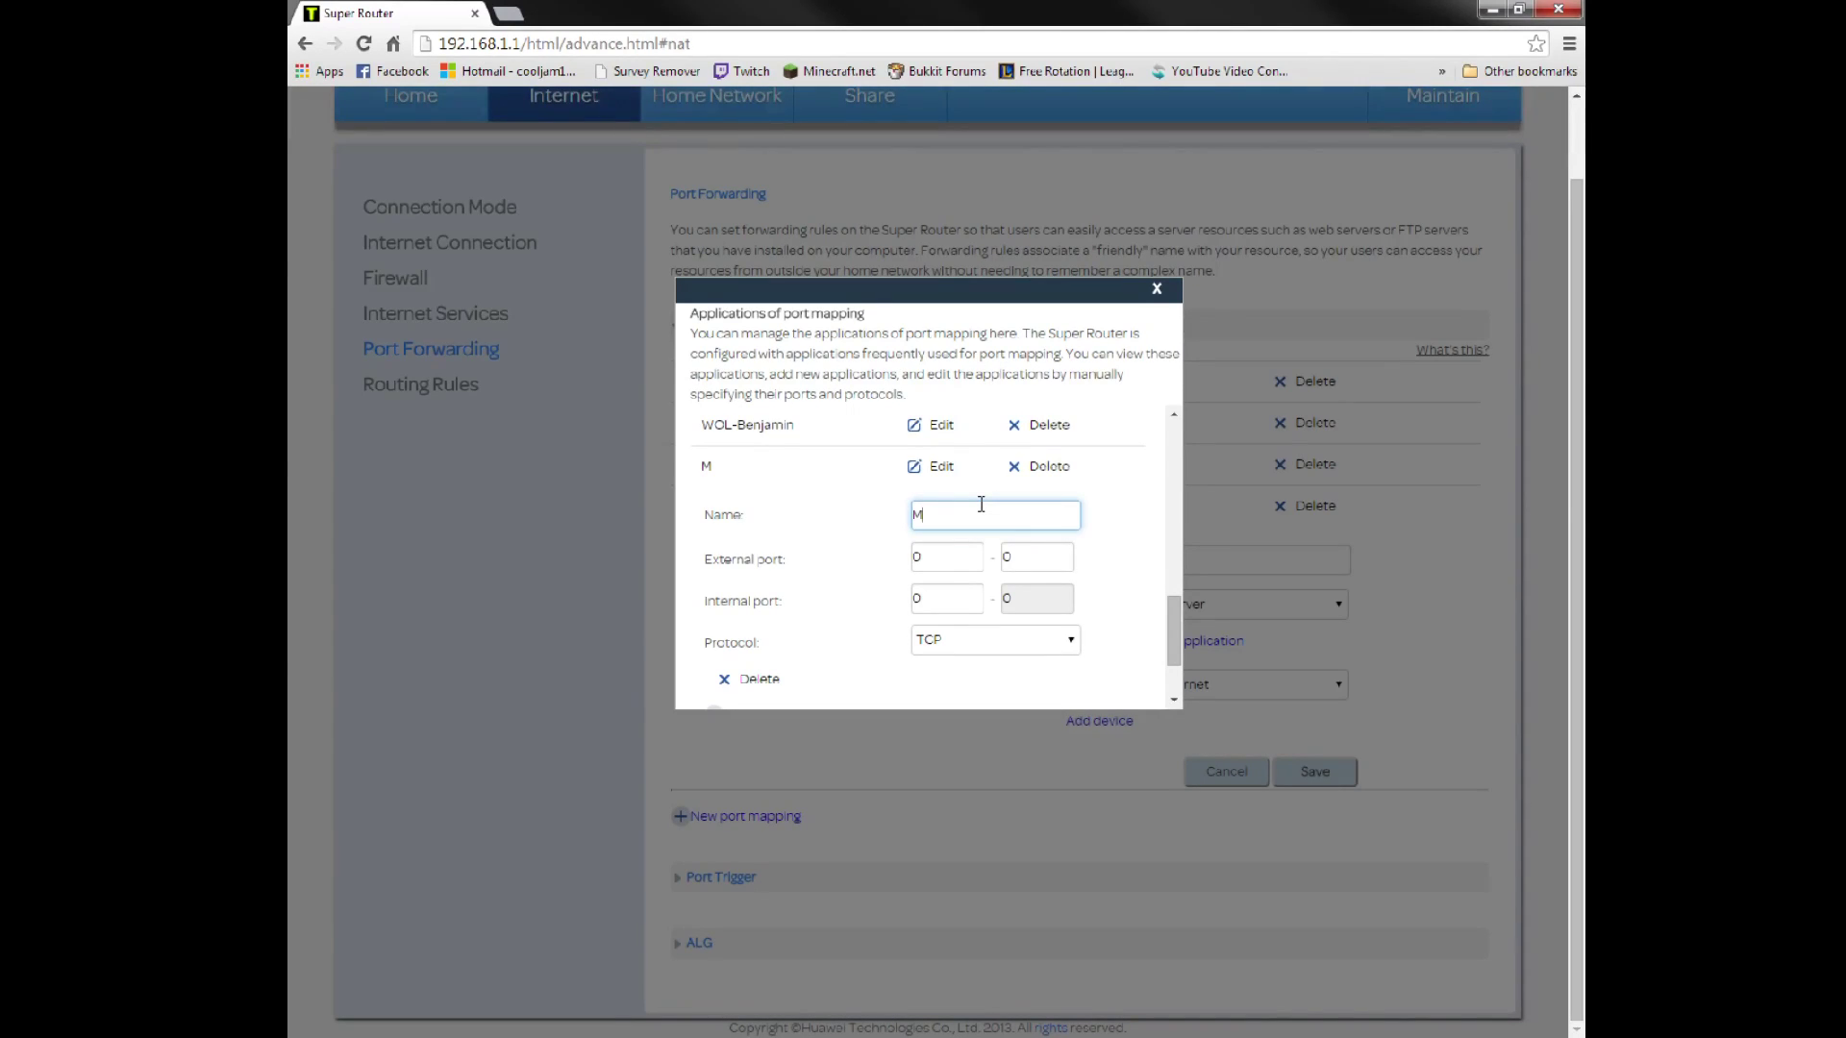
text(Minecraft)
key(Tab)
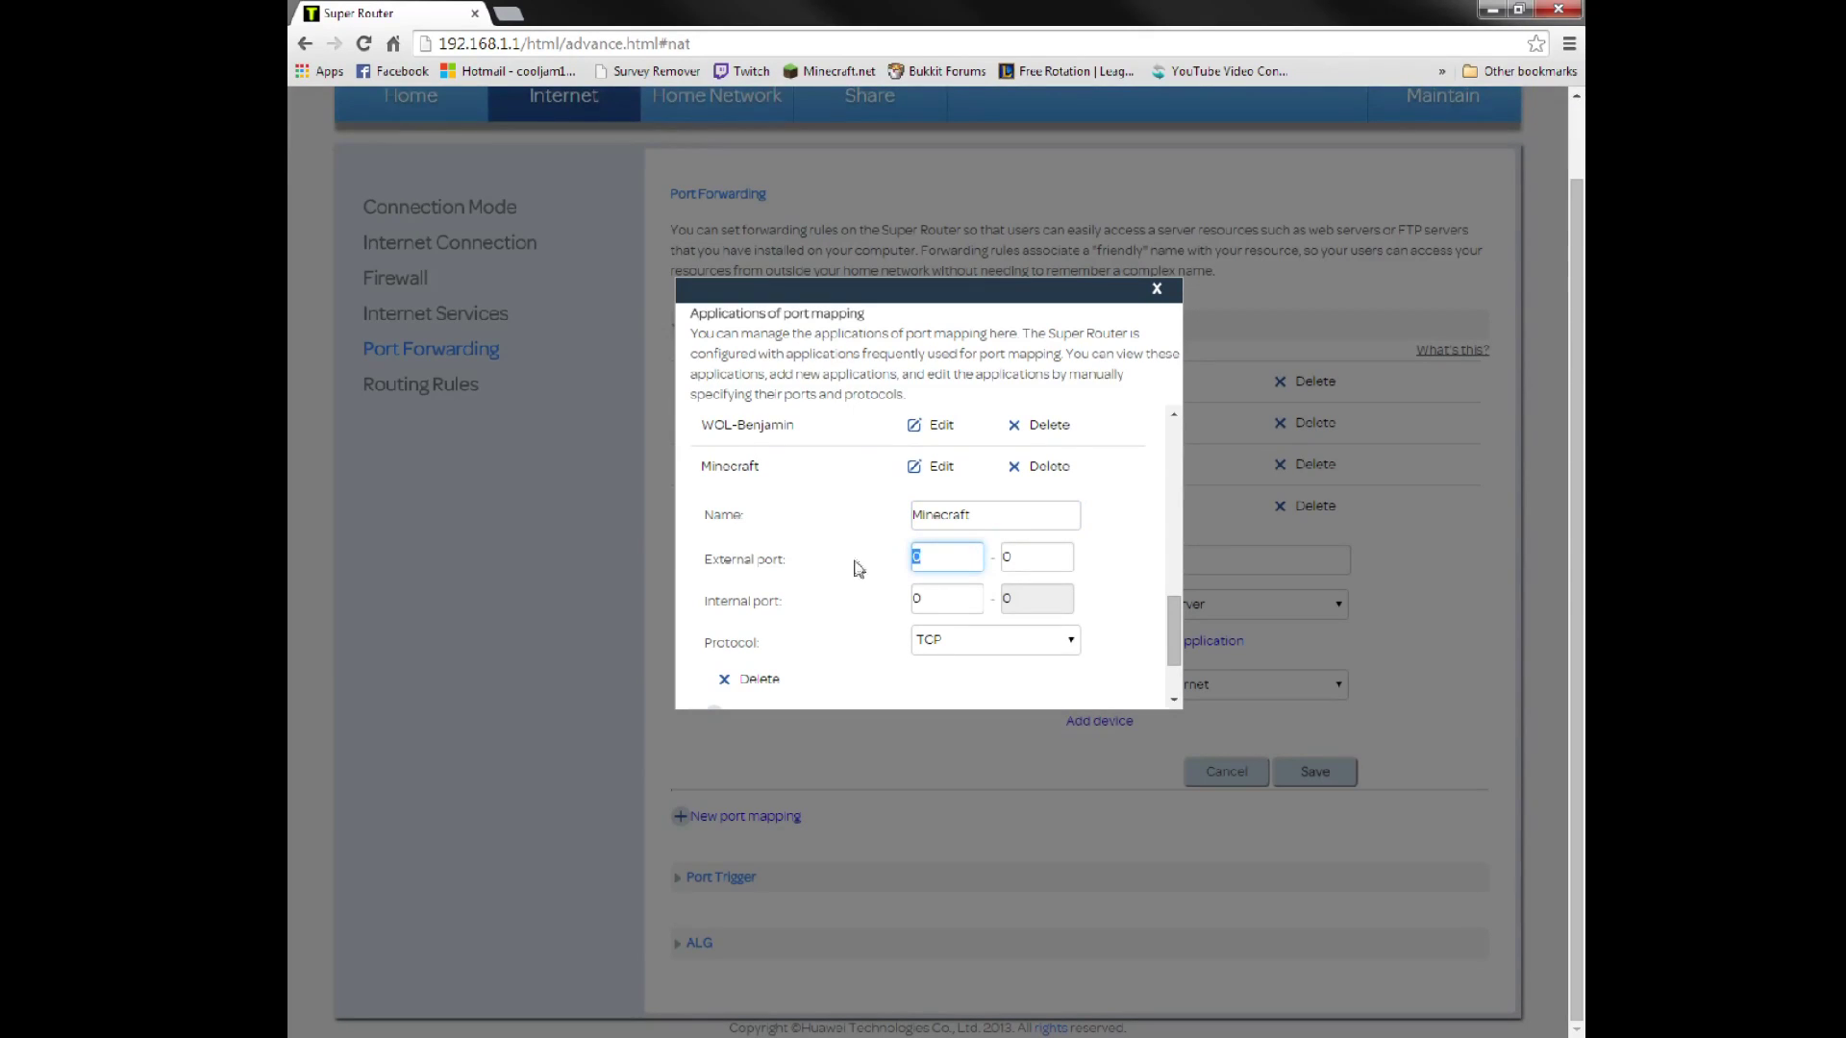
text(25565)
key(Tab)
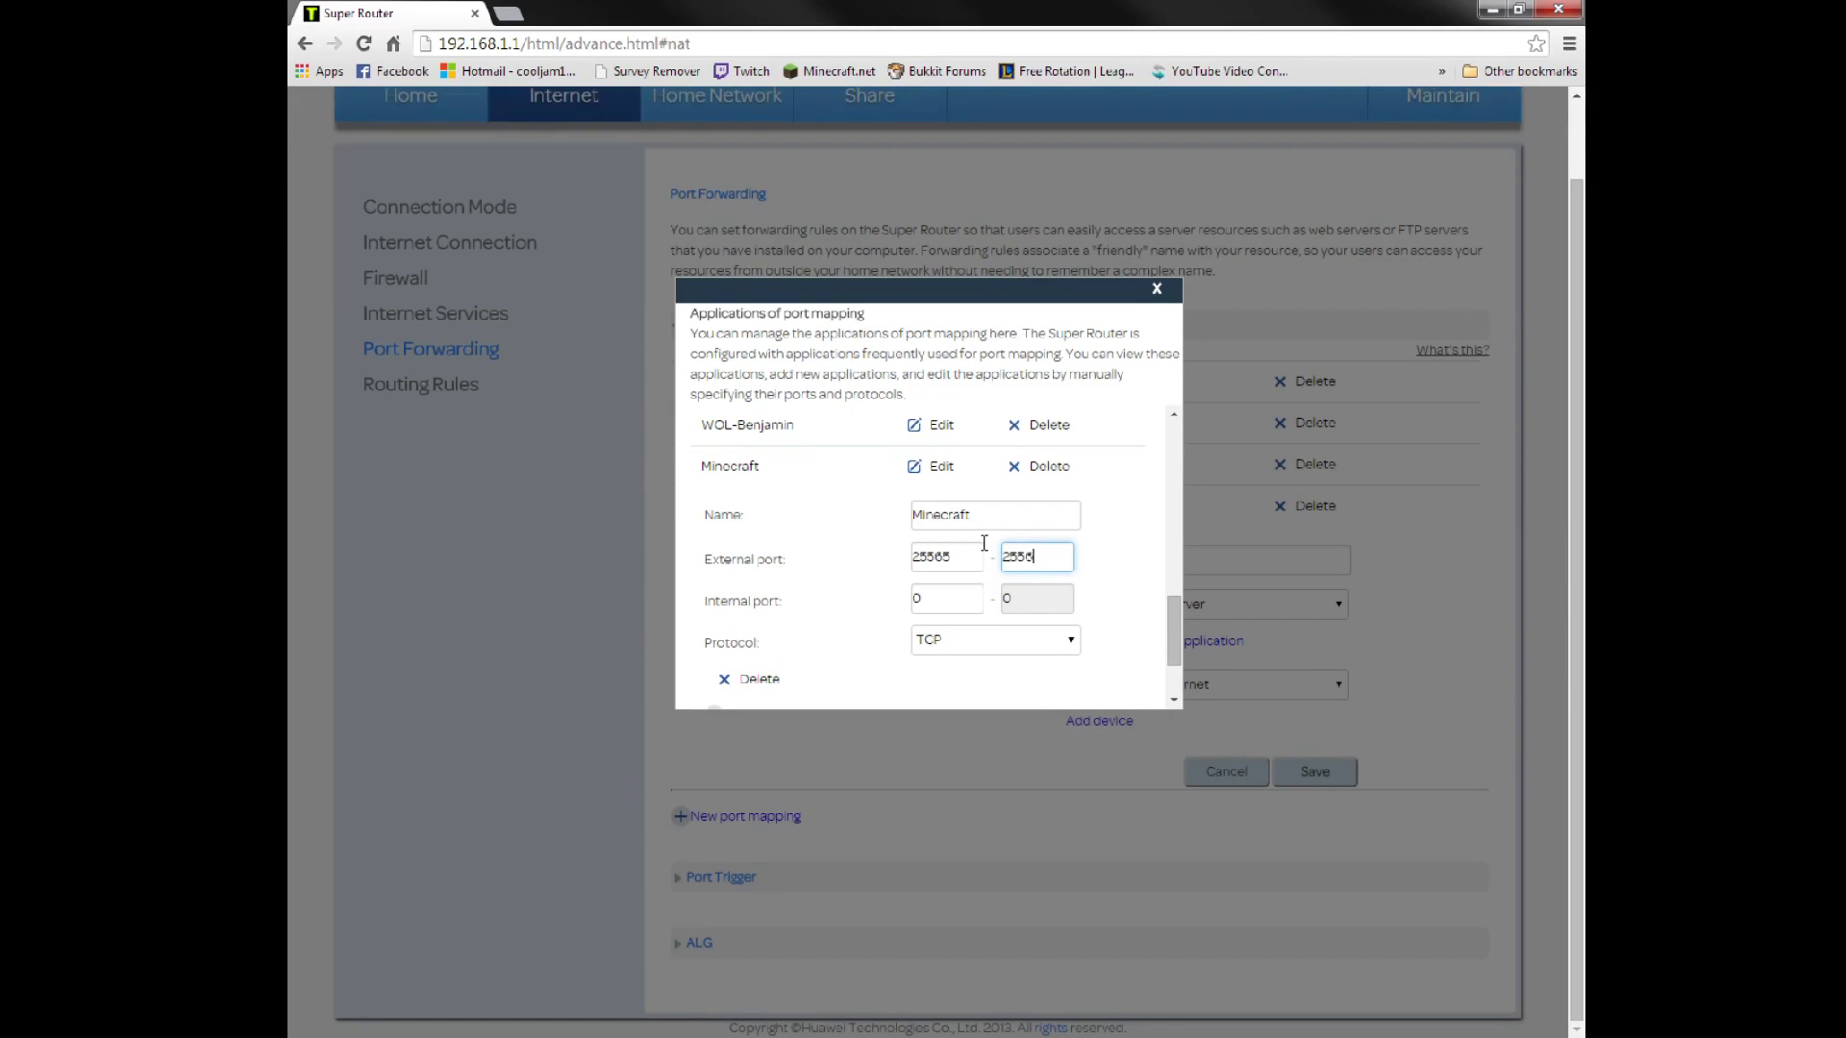
text(25565)
click(1009, 637)
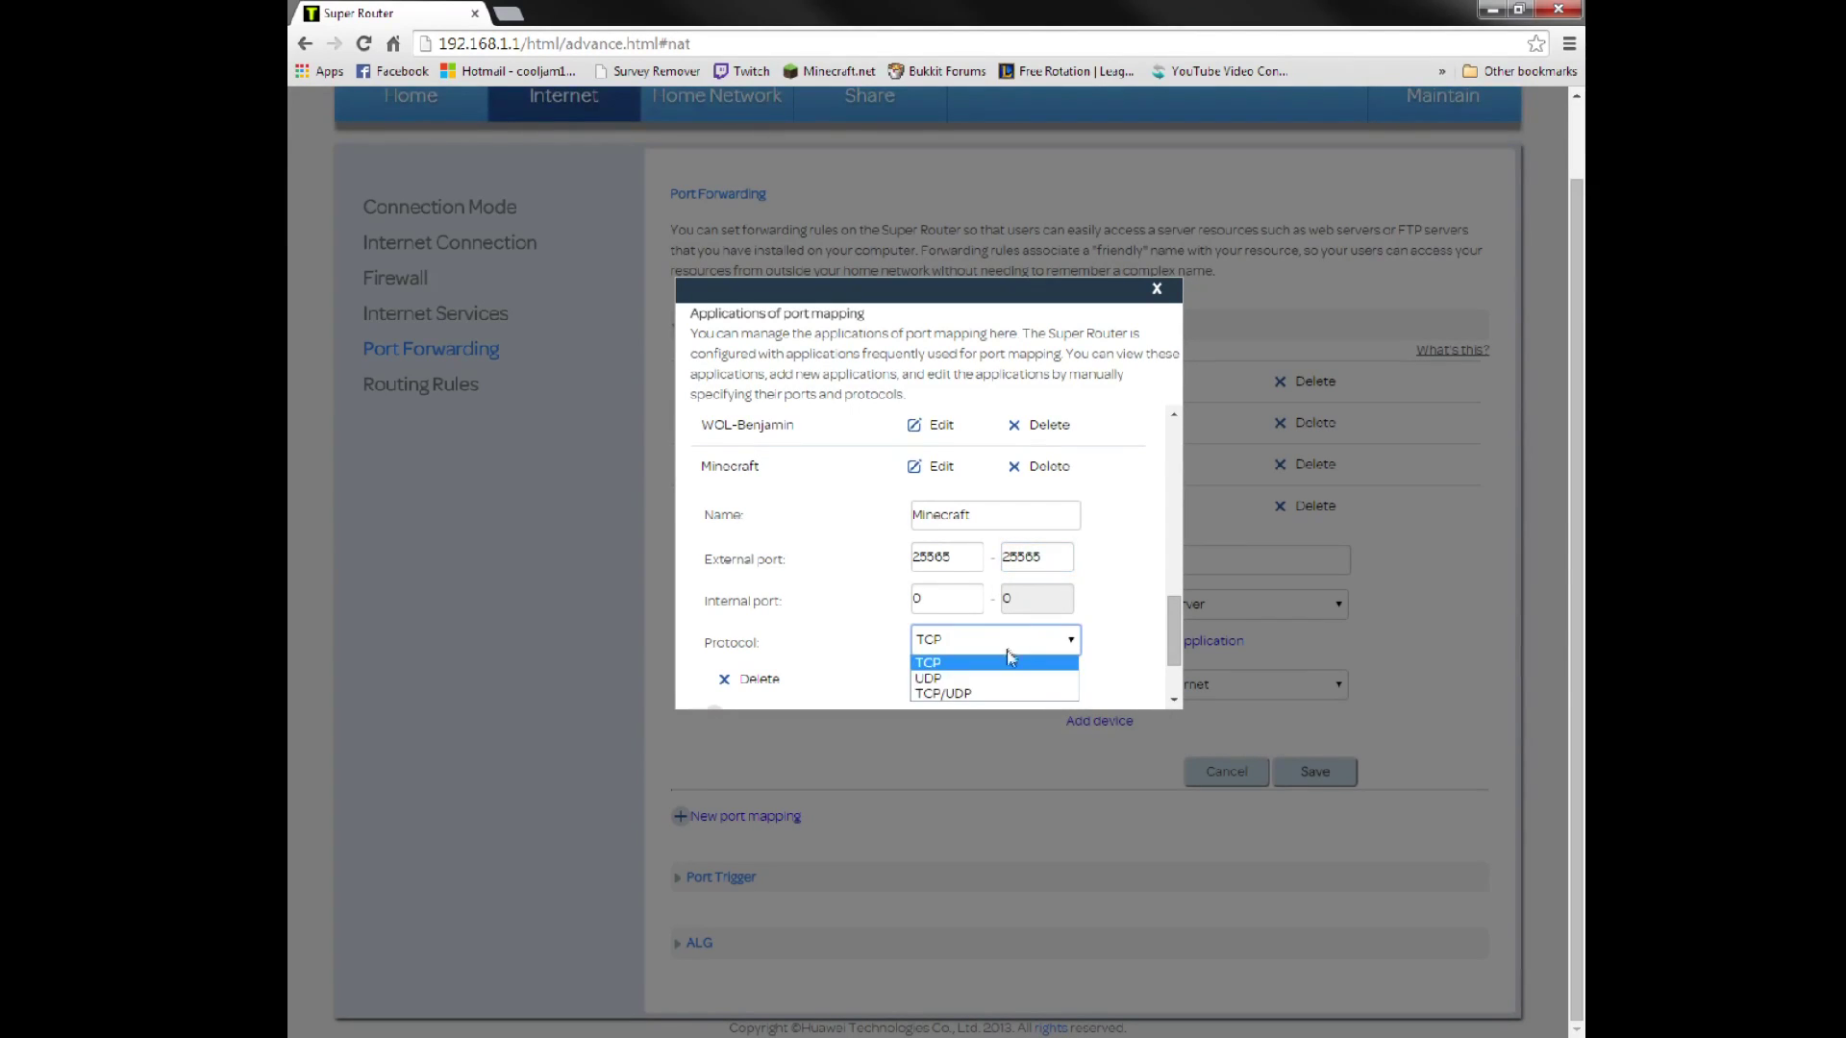
click(1007, 693)
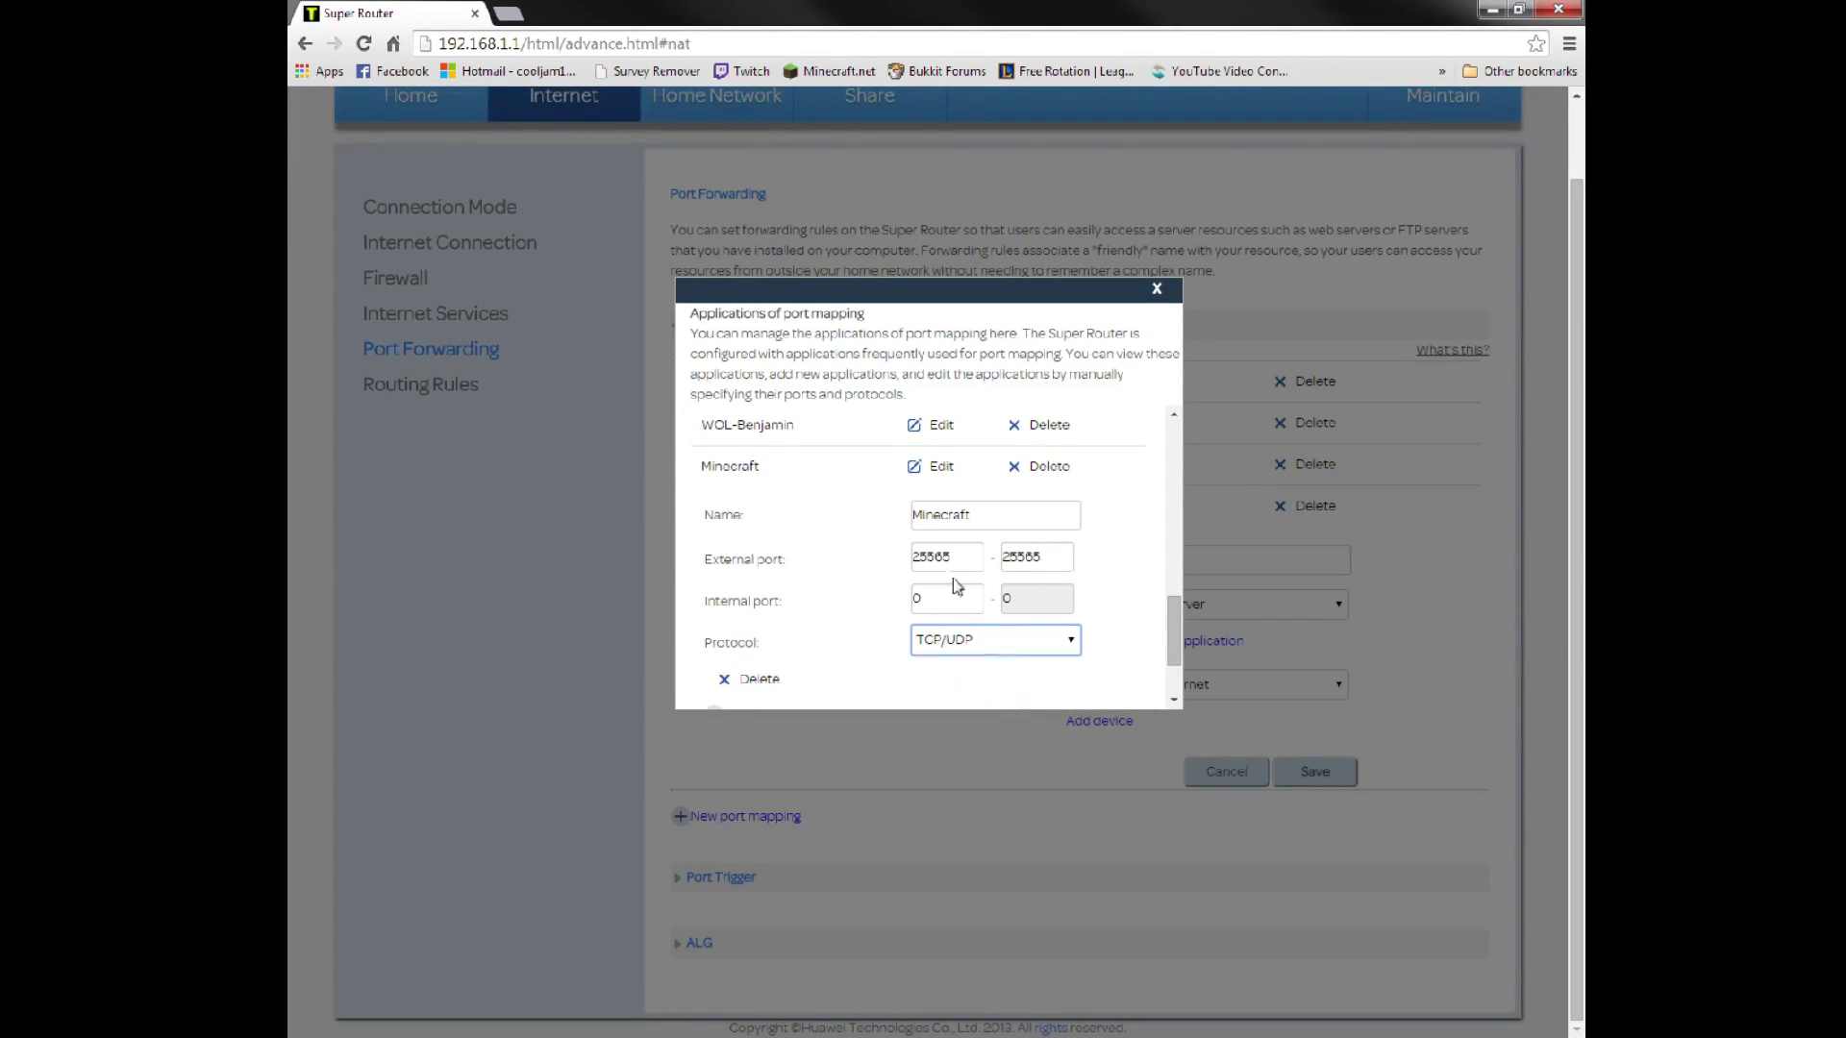
double_click(916, 599)
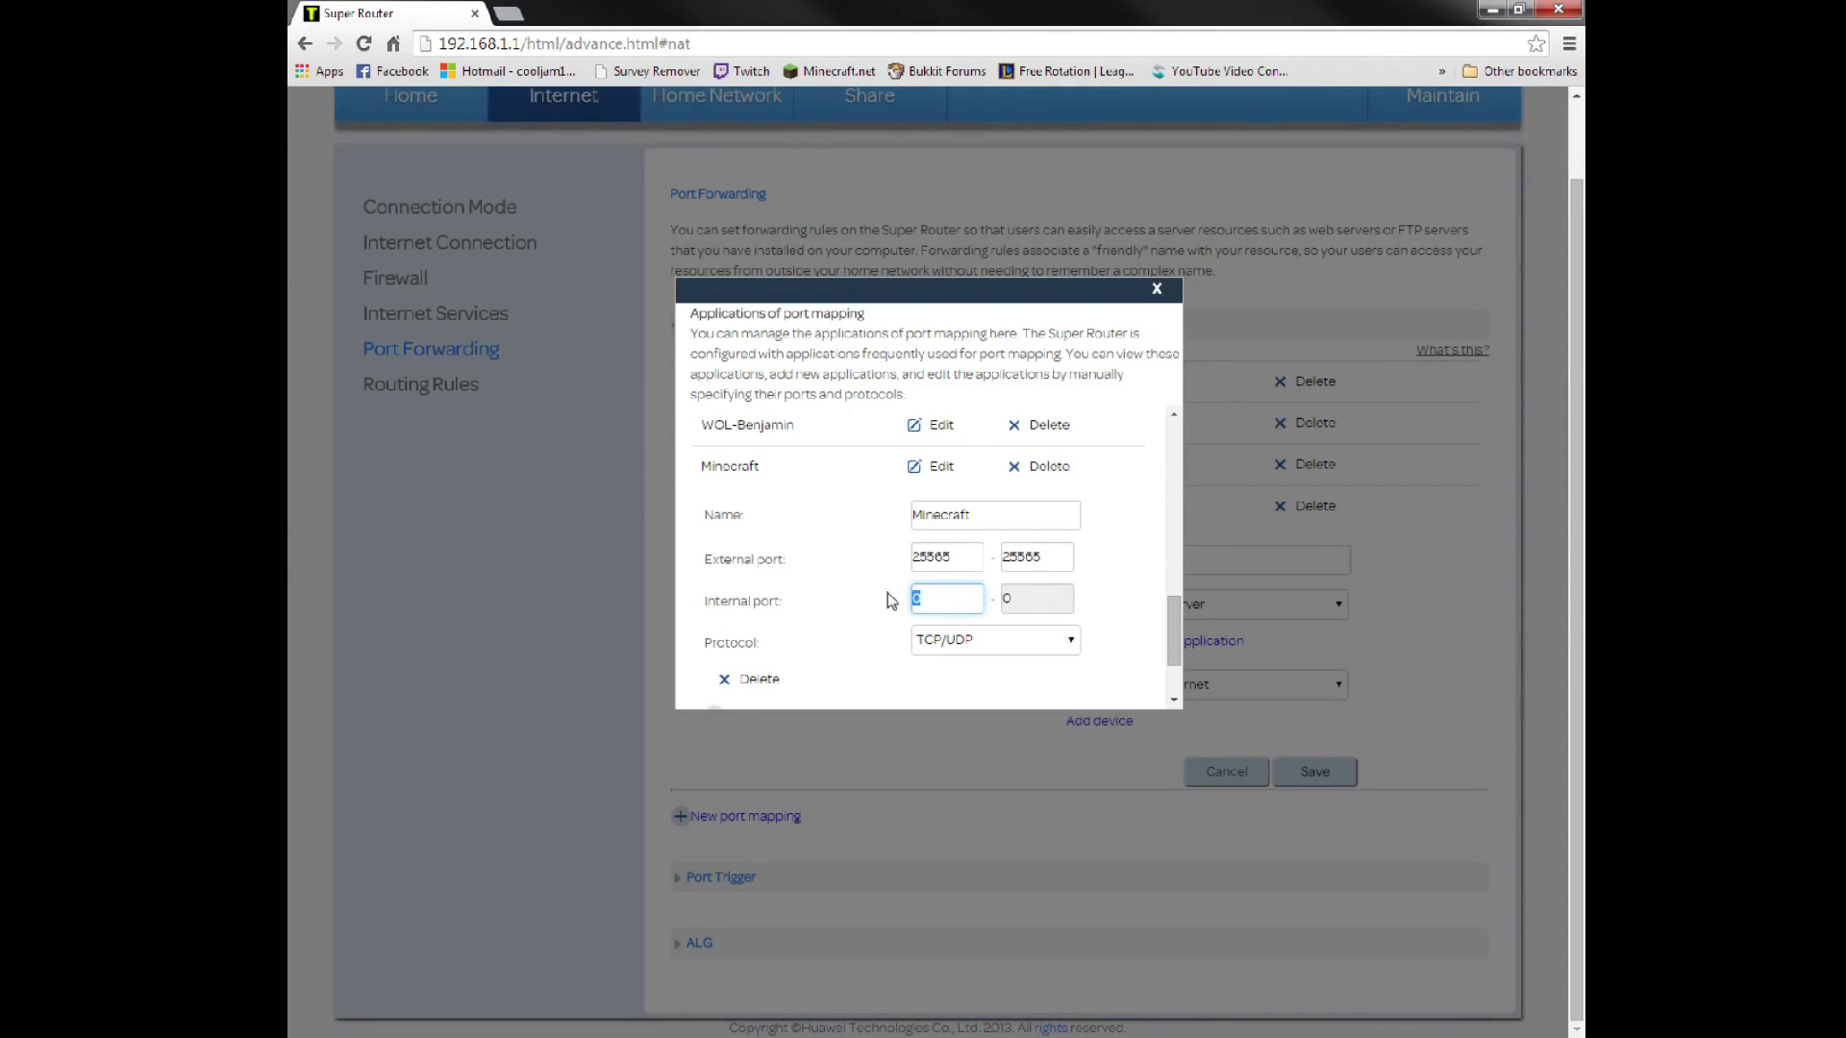
text(25565)
- Add an extra port range to the Minecraft application, then delete the empty range
scroll(986, 631, down, 1)
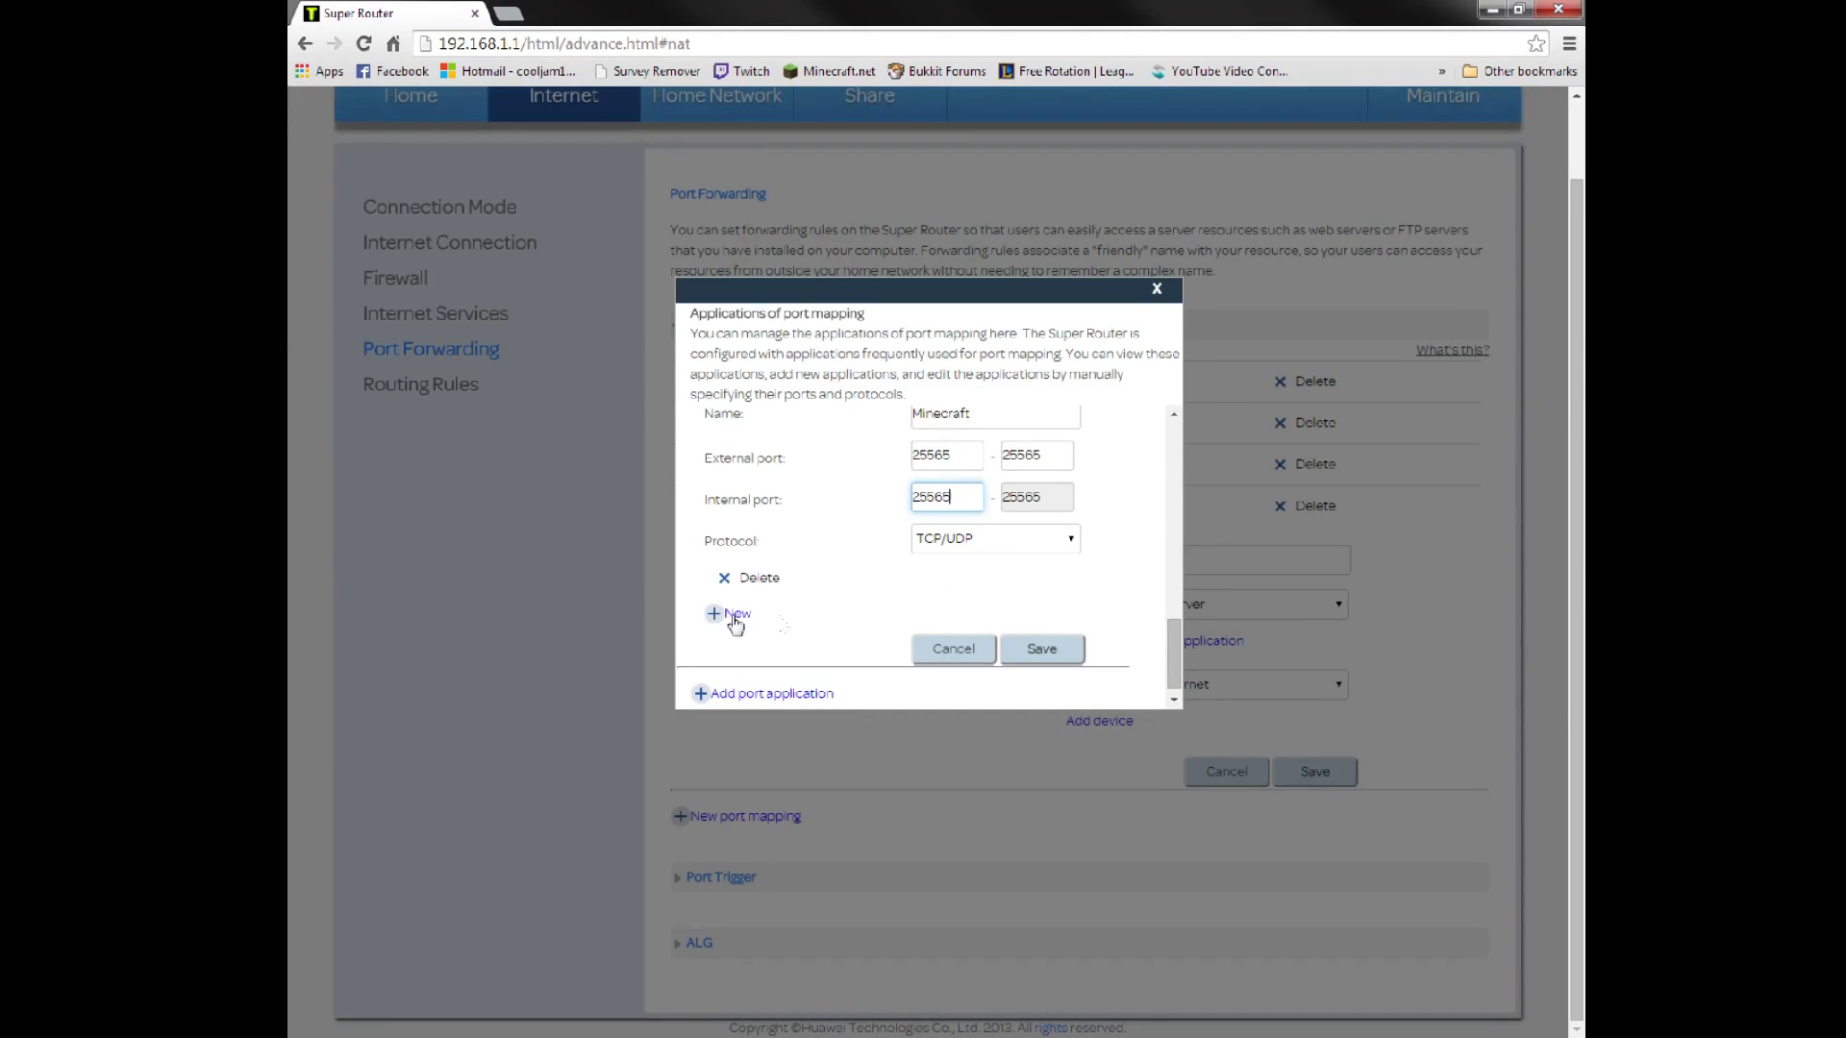
scroll(793, 642, up, 1)
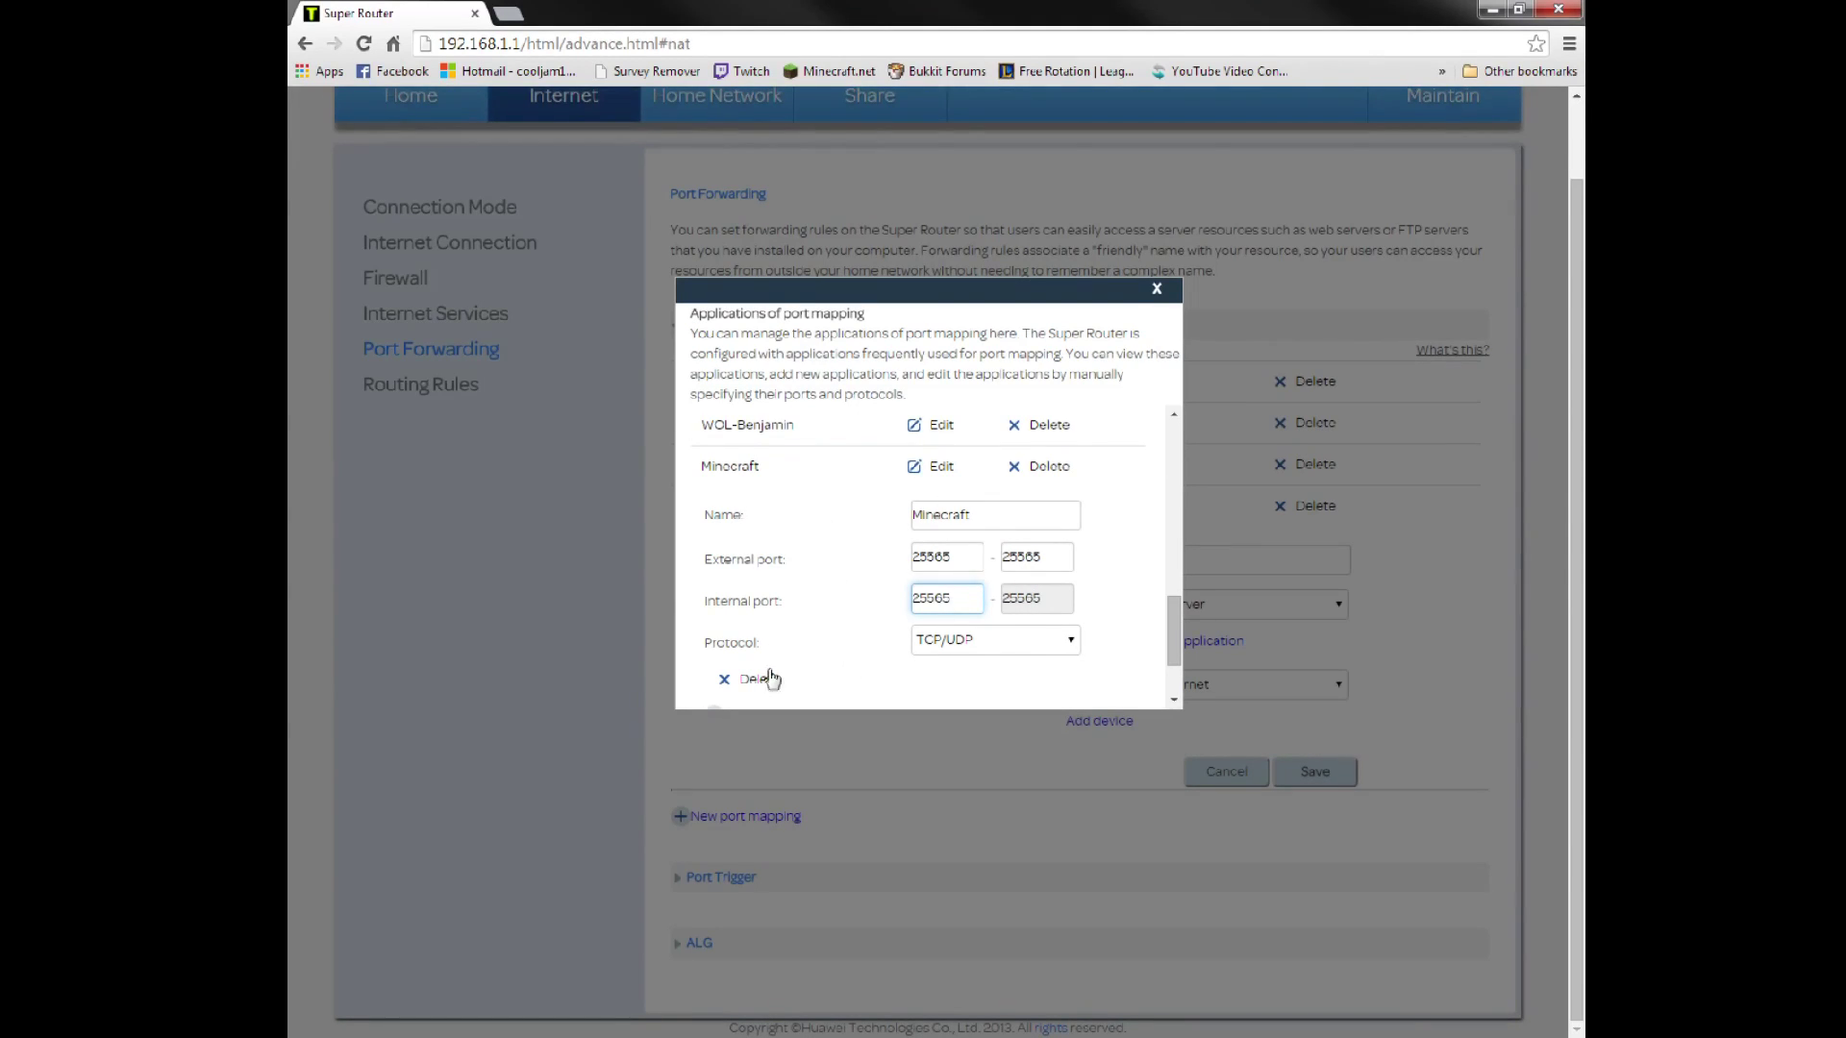
scroll(772, 678, down, 1)
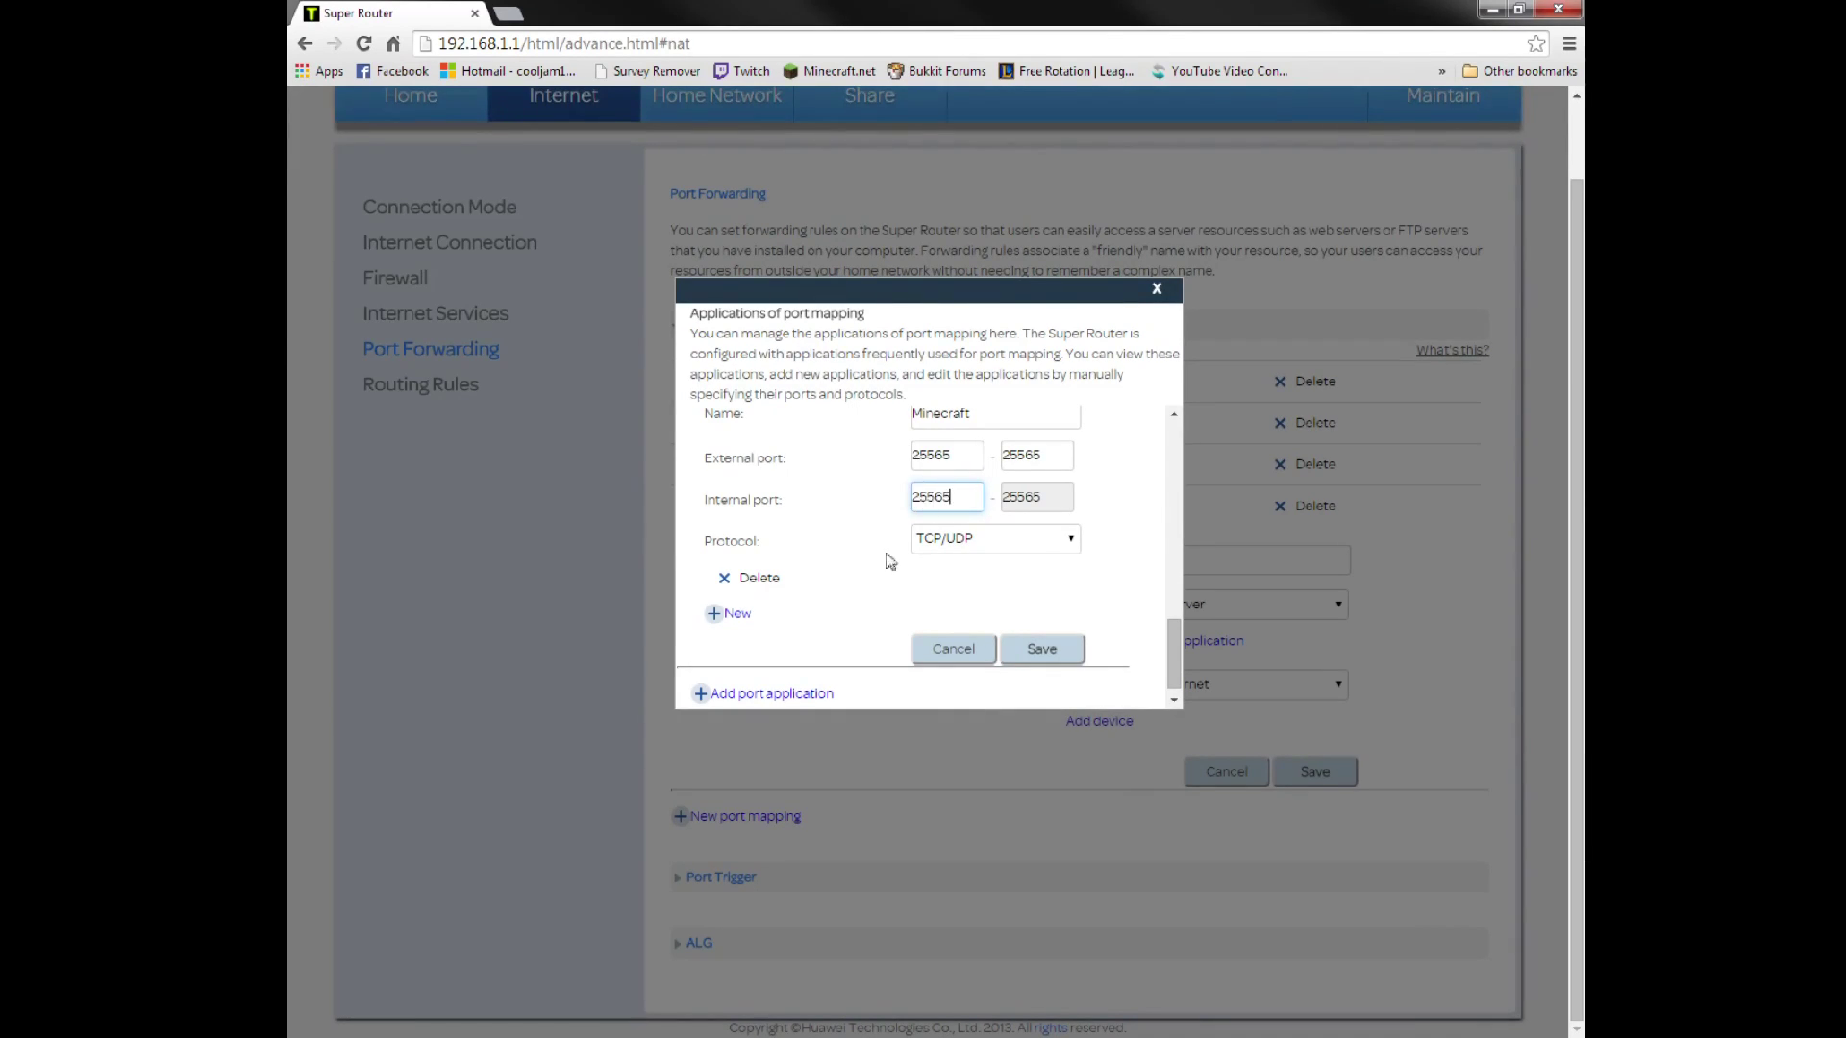
scroll(883, 553, up, 1)
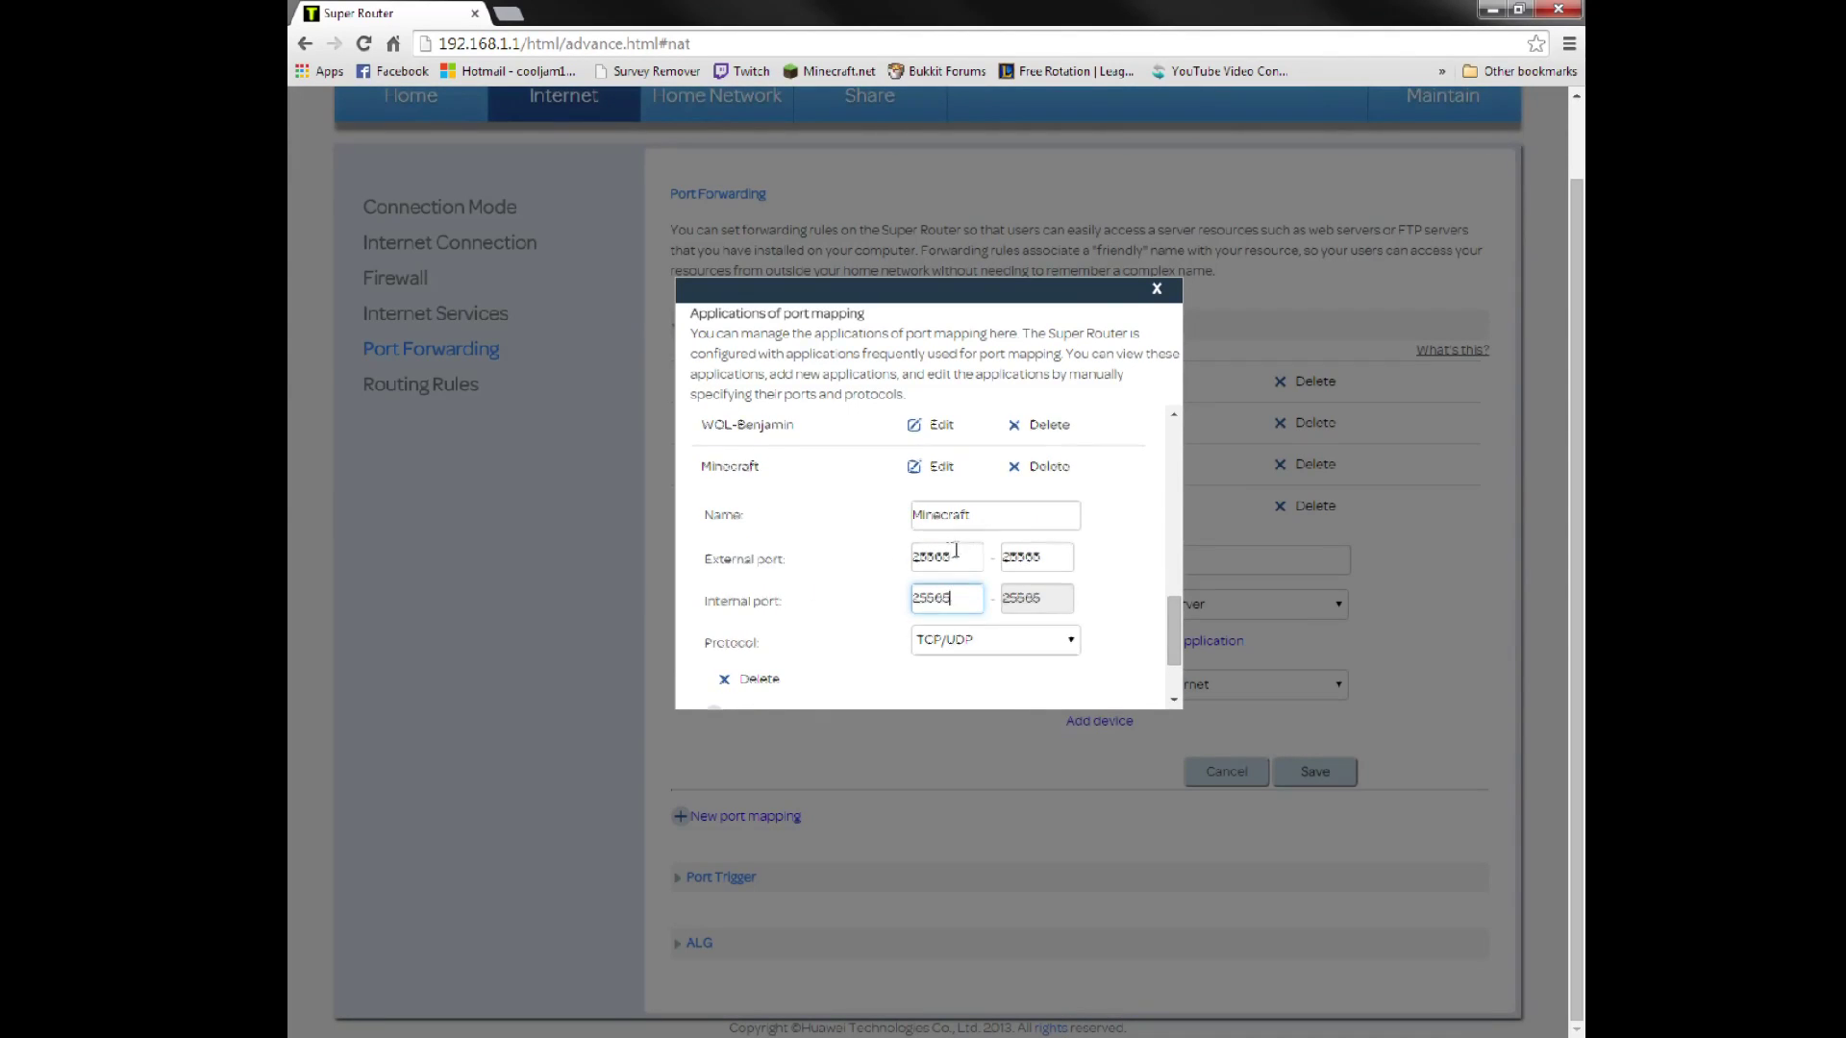
scroll(716, 626, down, 1)
click(723, 617)
scroll(837, 616, down, 1)
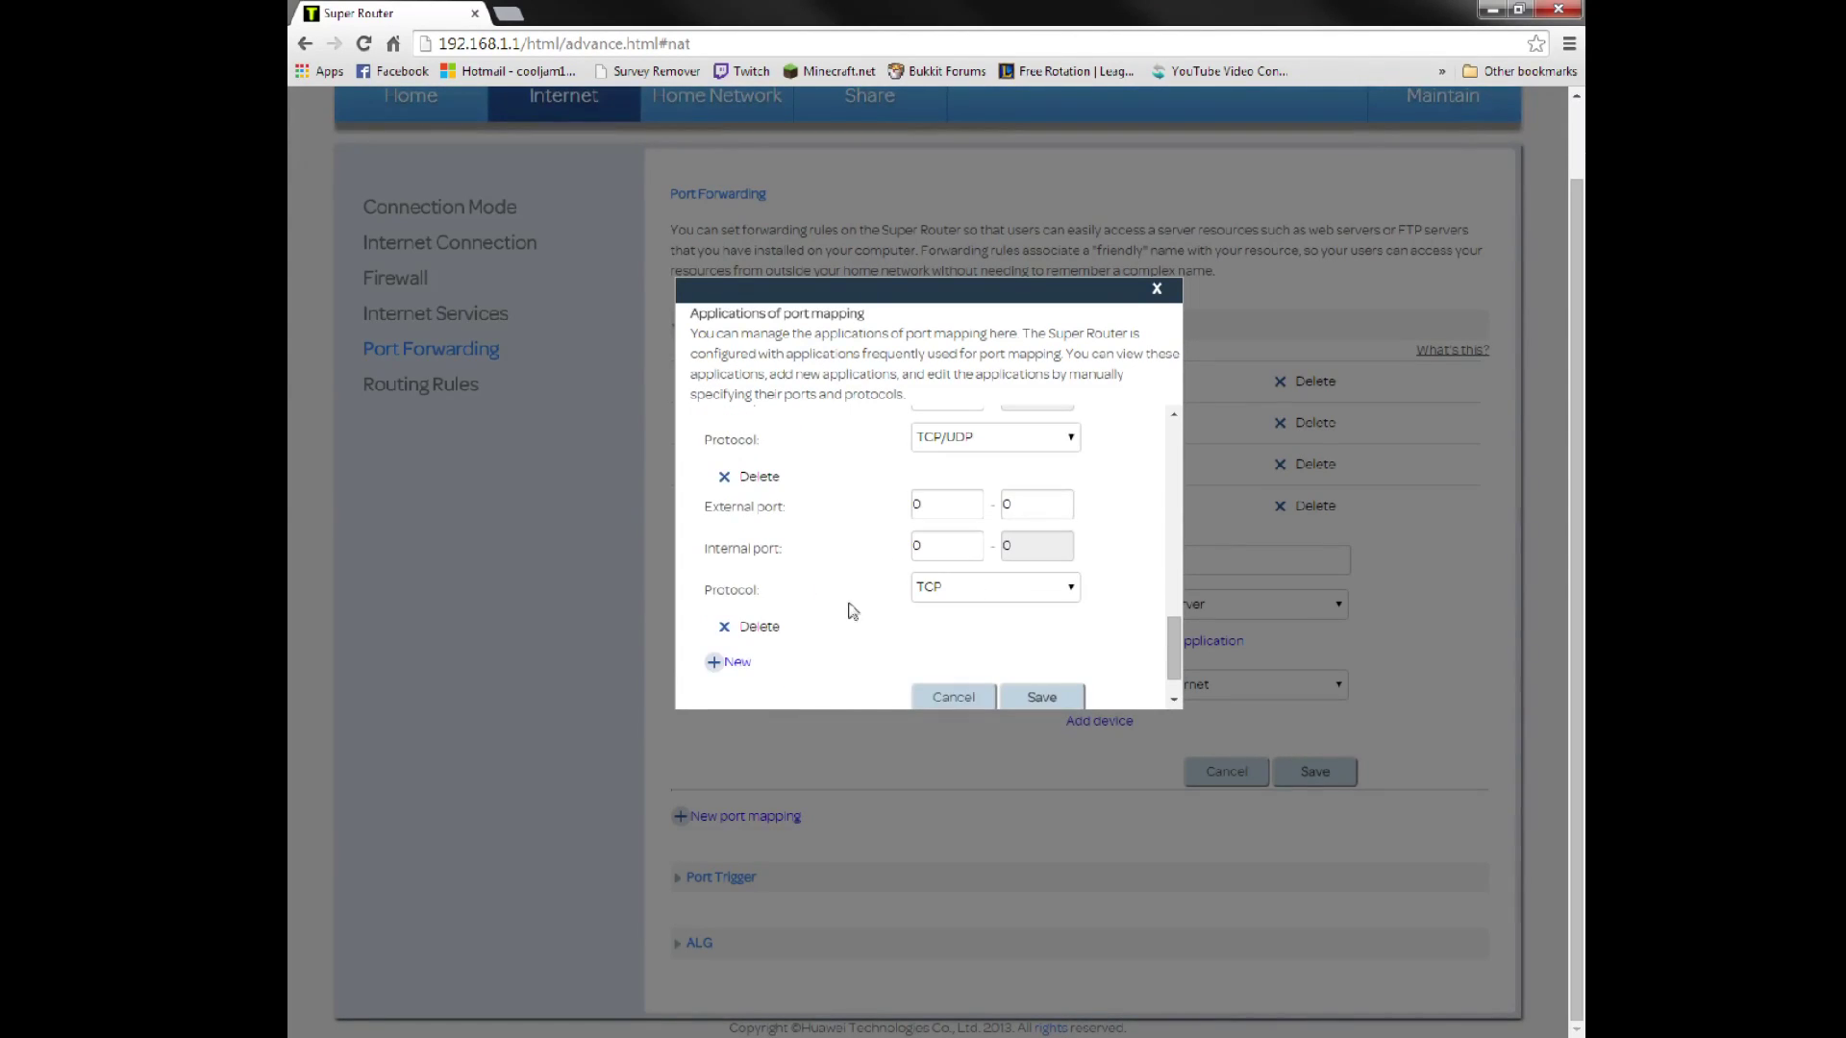
drag(955, 512, 892, 501)
drag(1048, 500, 1006, 503)
click(754, 627)
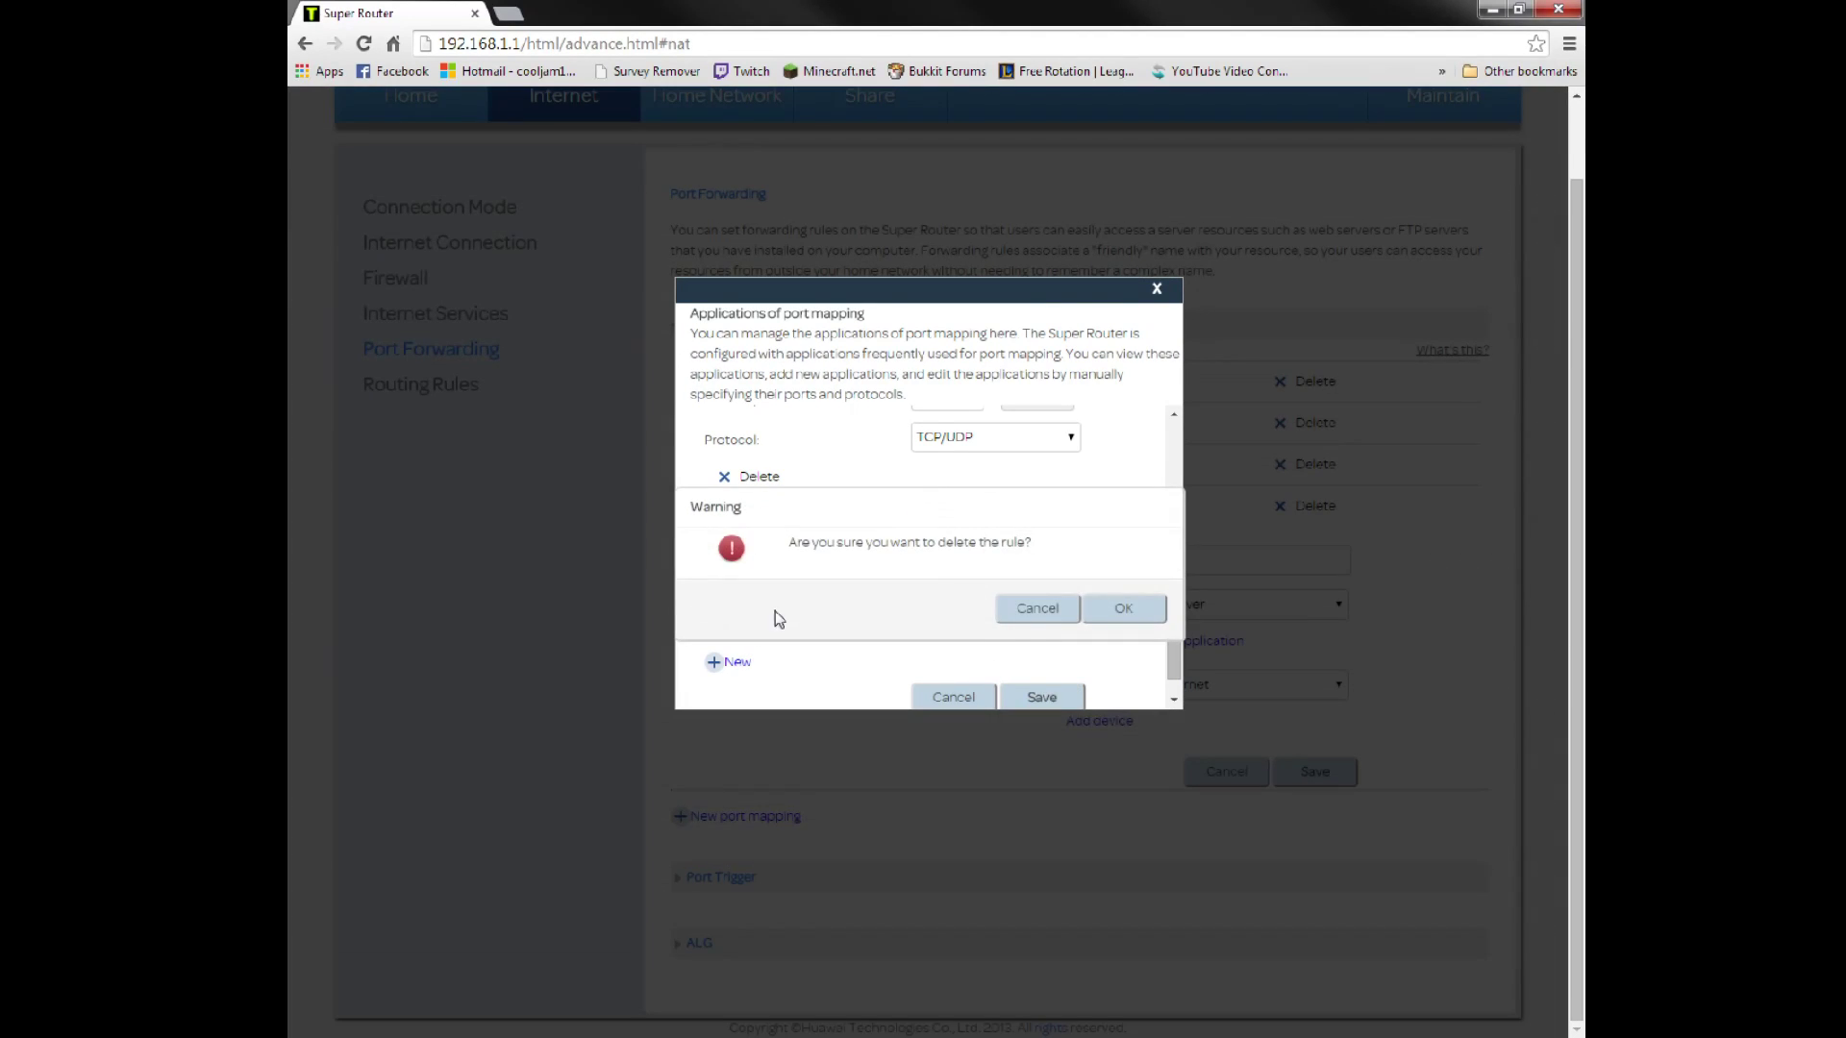
click(1117, 612)
- Save the Minecraft application and delete the duplicate MineCraft application
scroll(792, 575, up, 1)
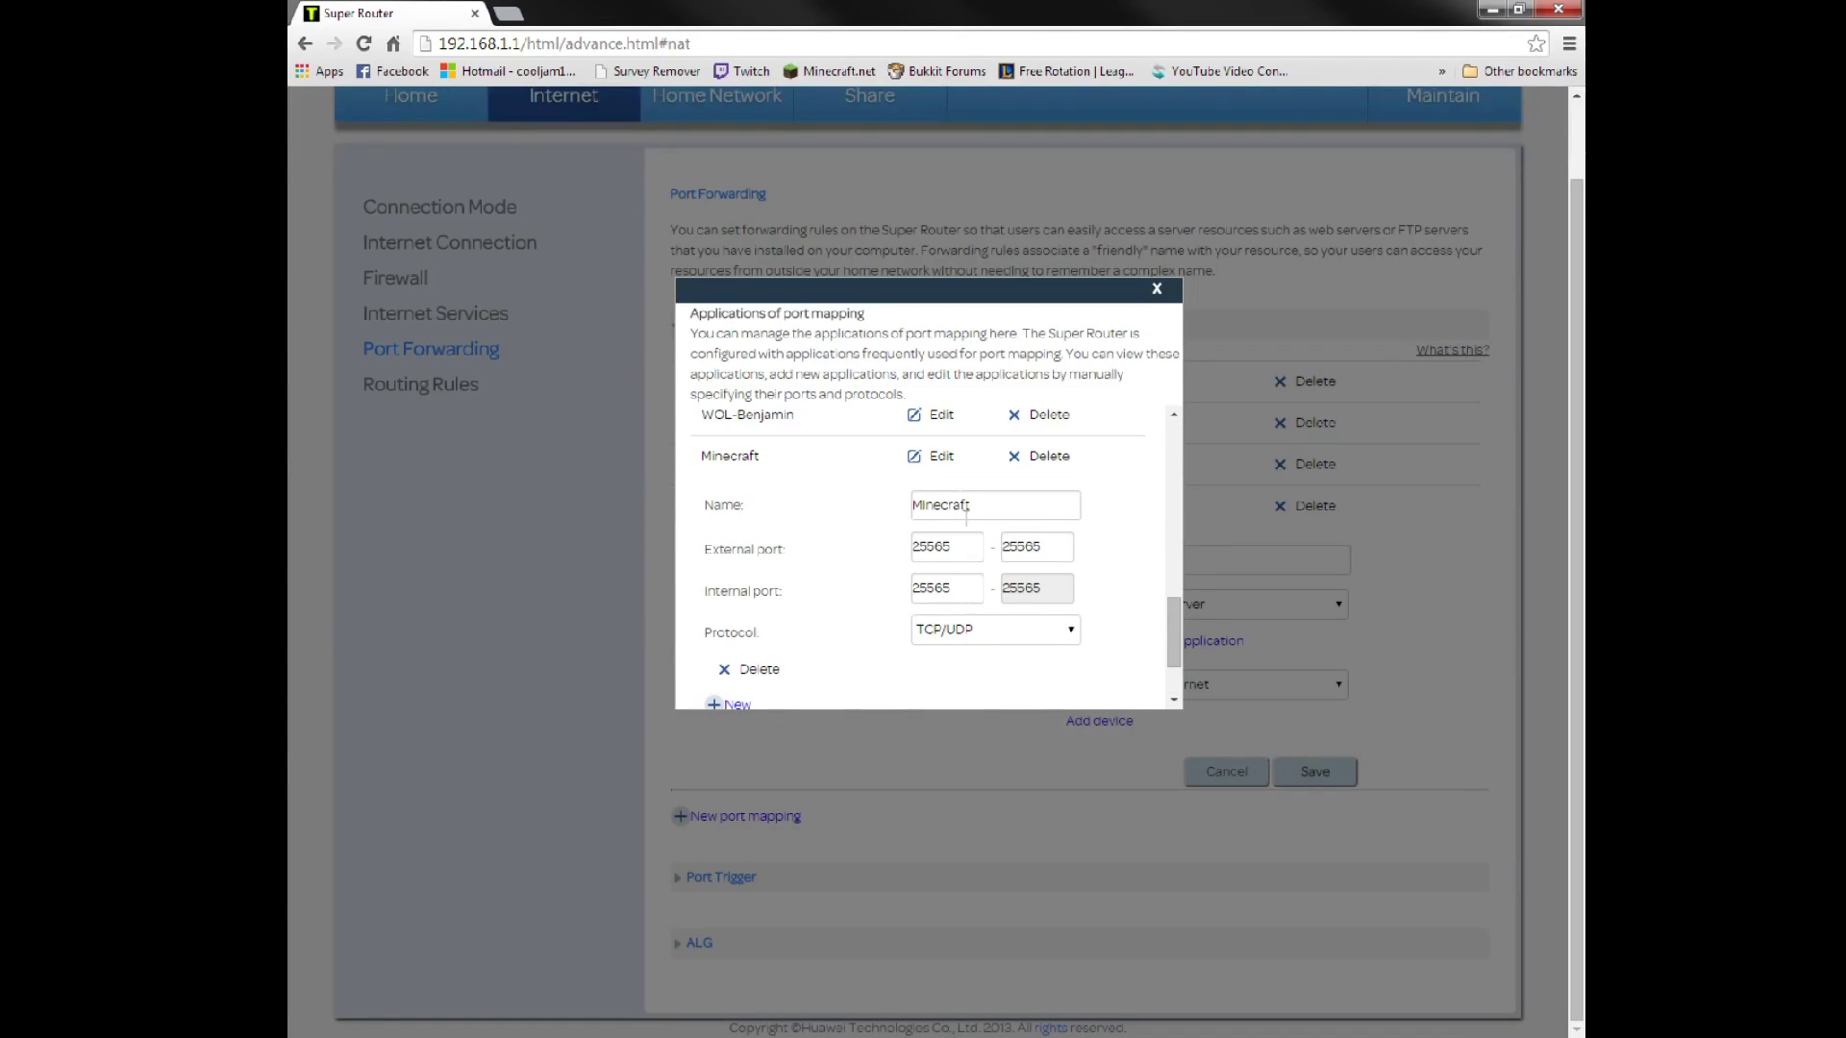
scroll(991, 644, down, 1)
click(1052, 641)
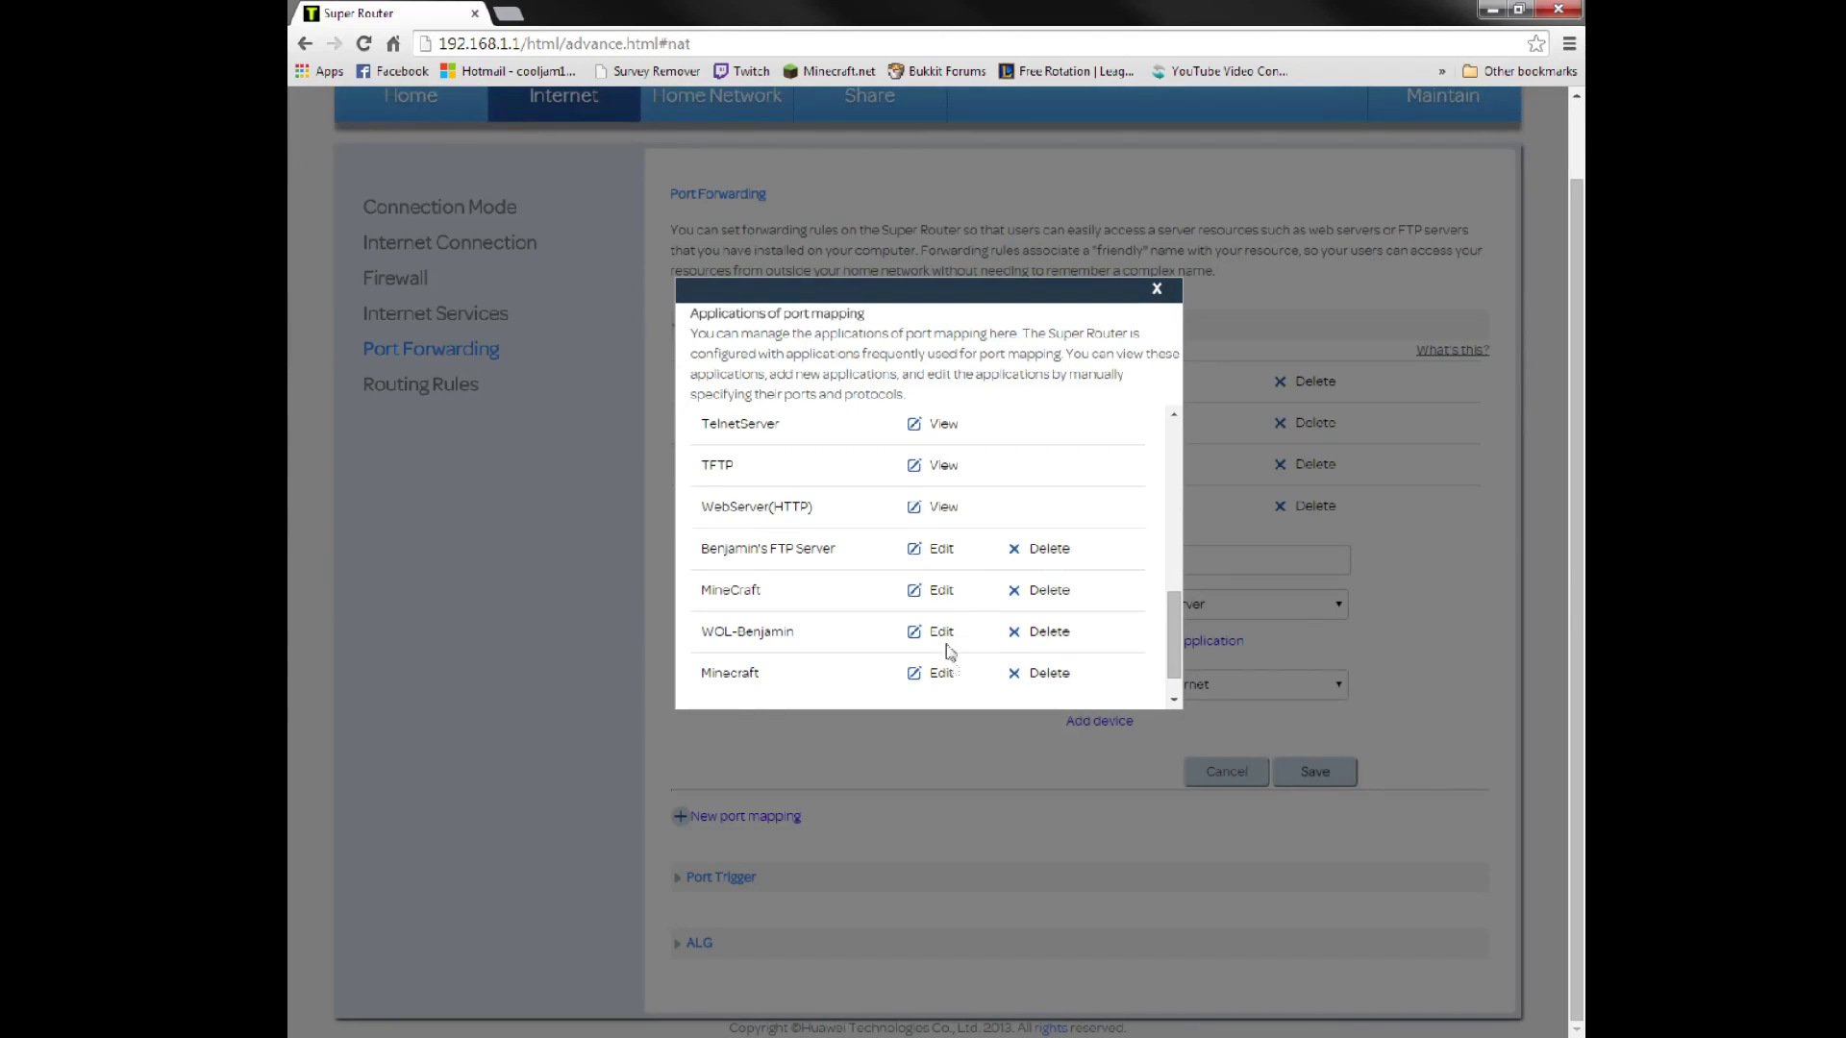
scroll(1043, 589, down, 1)
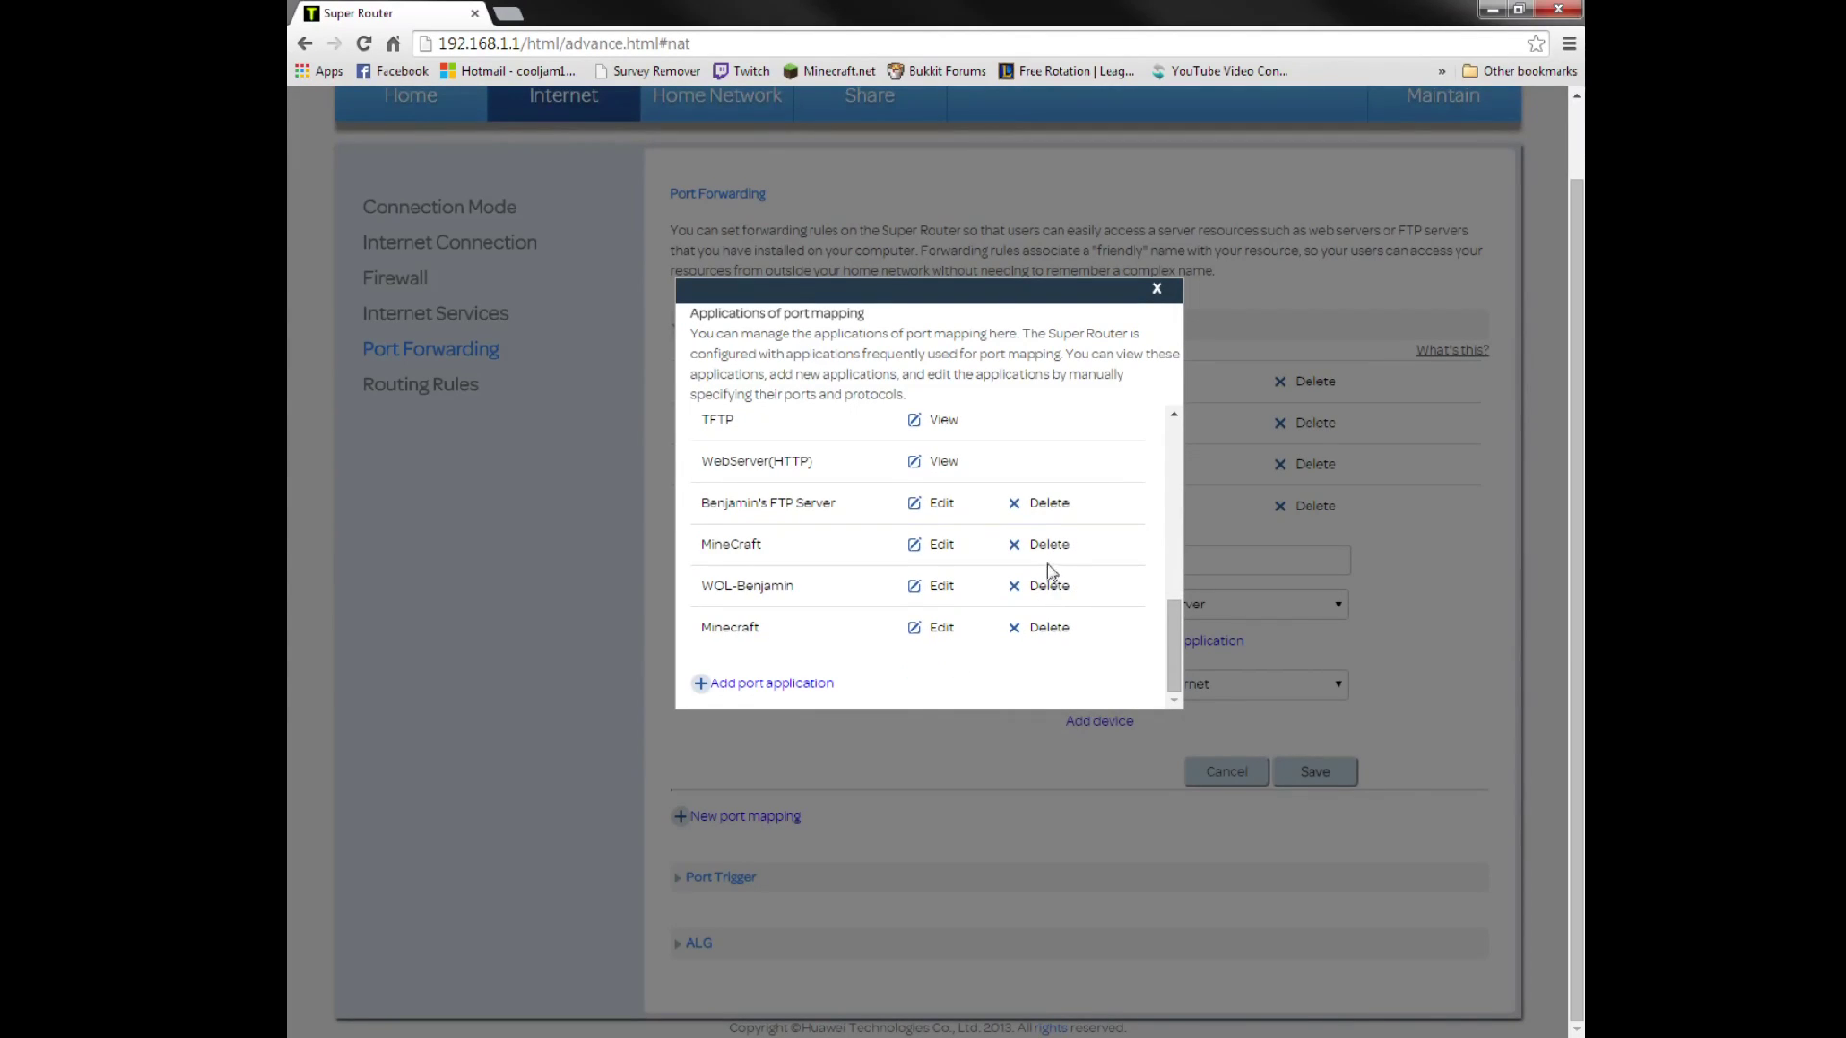
click(1048, 545)
click(1104, 614)
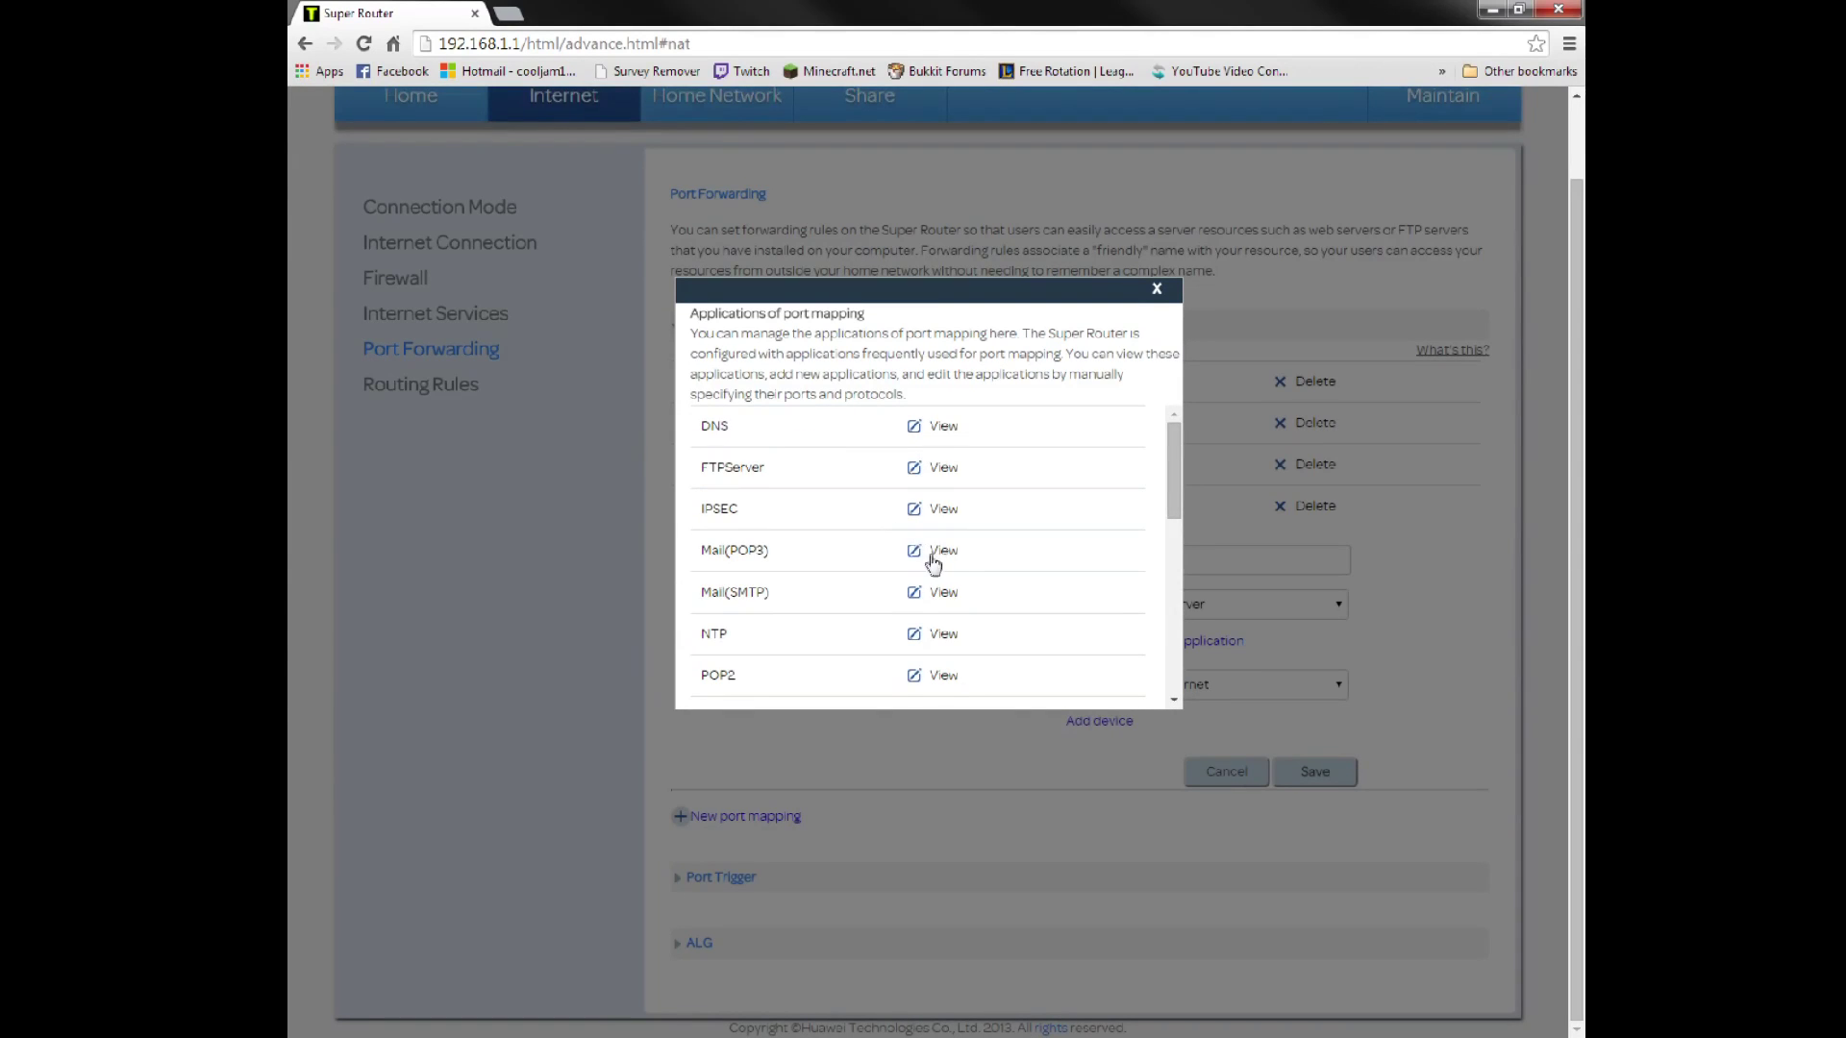
- Review the remaining FTP Server, WOL and Minecraft applications, then close the list
scroll(930, 561, down, 5)
scroll(935, 567, down, 3)
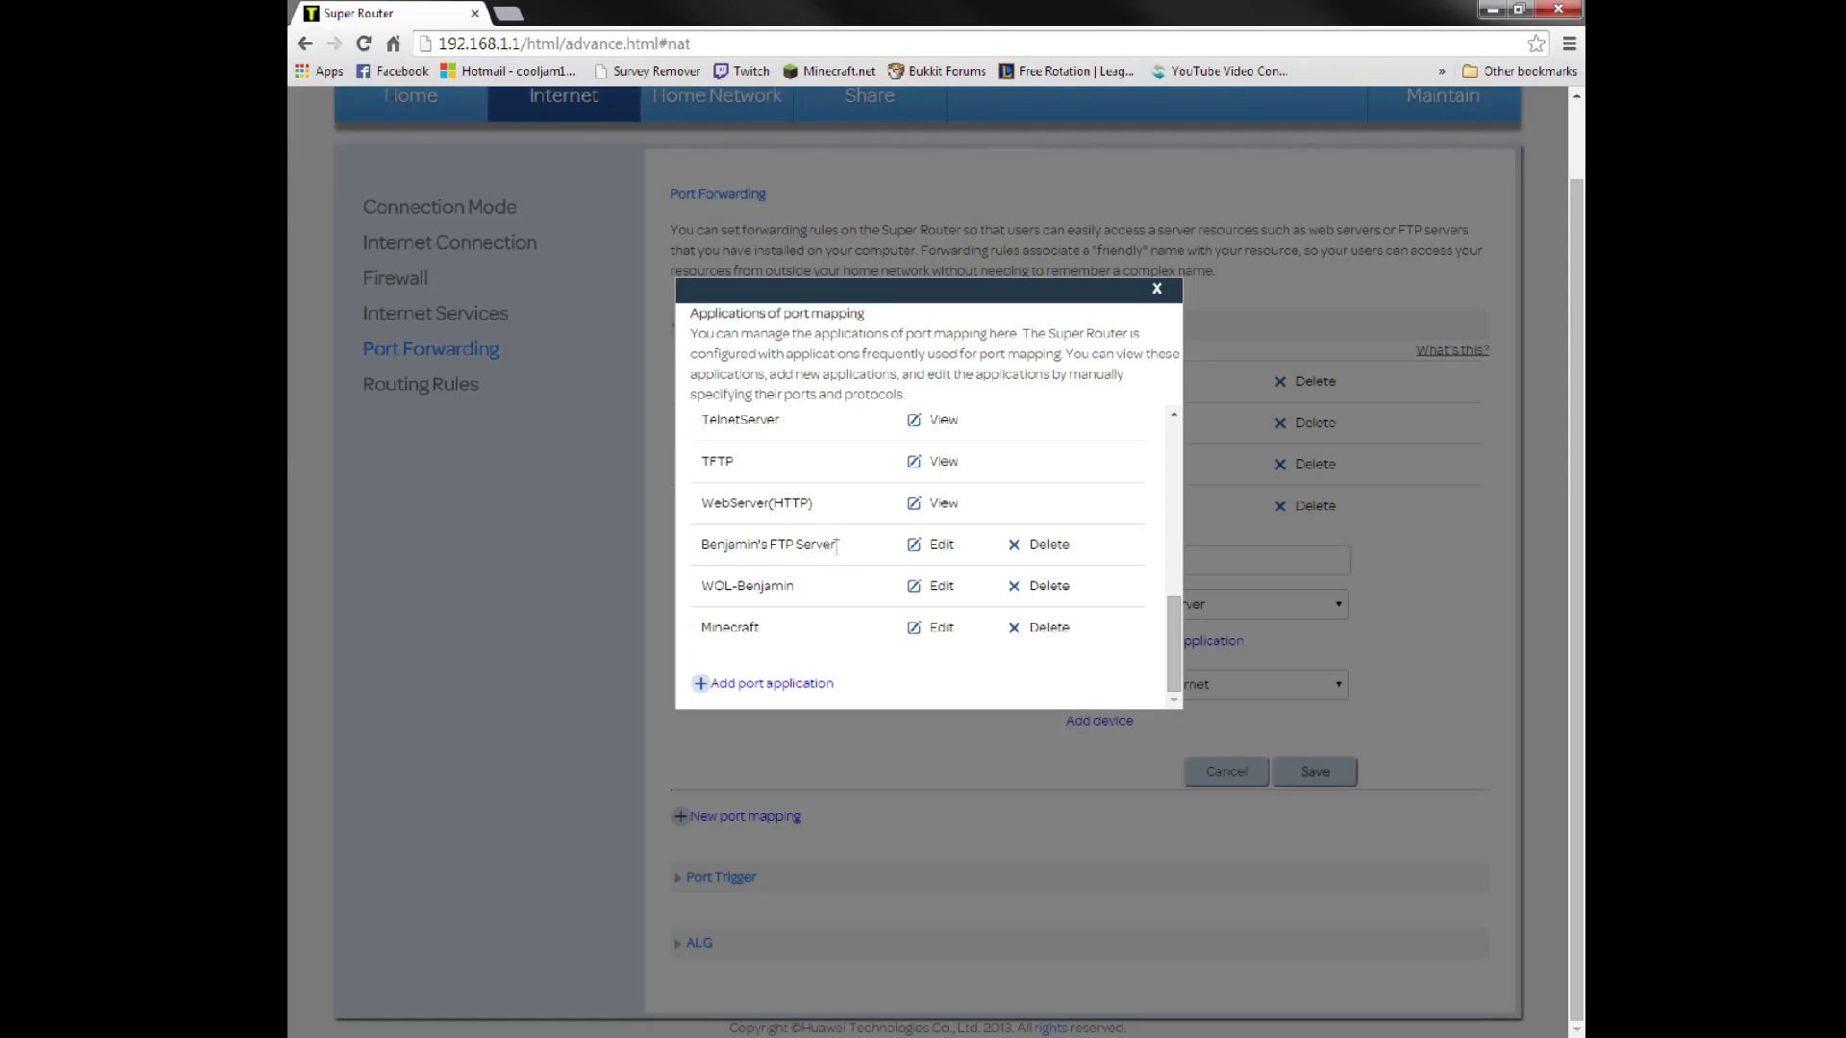
drag(836, 546, 701, 545)
drag(794, 586, 701, 585)
drag(777, 633, 685, 650)
click(1159, 290)
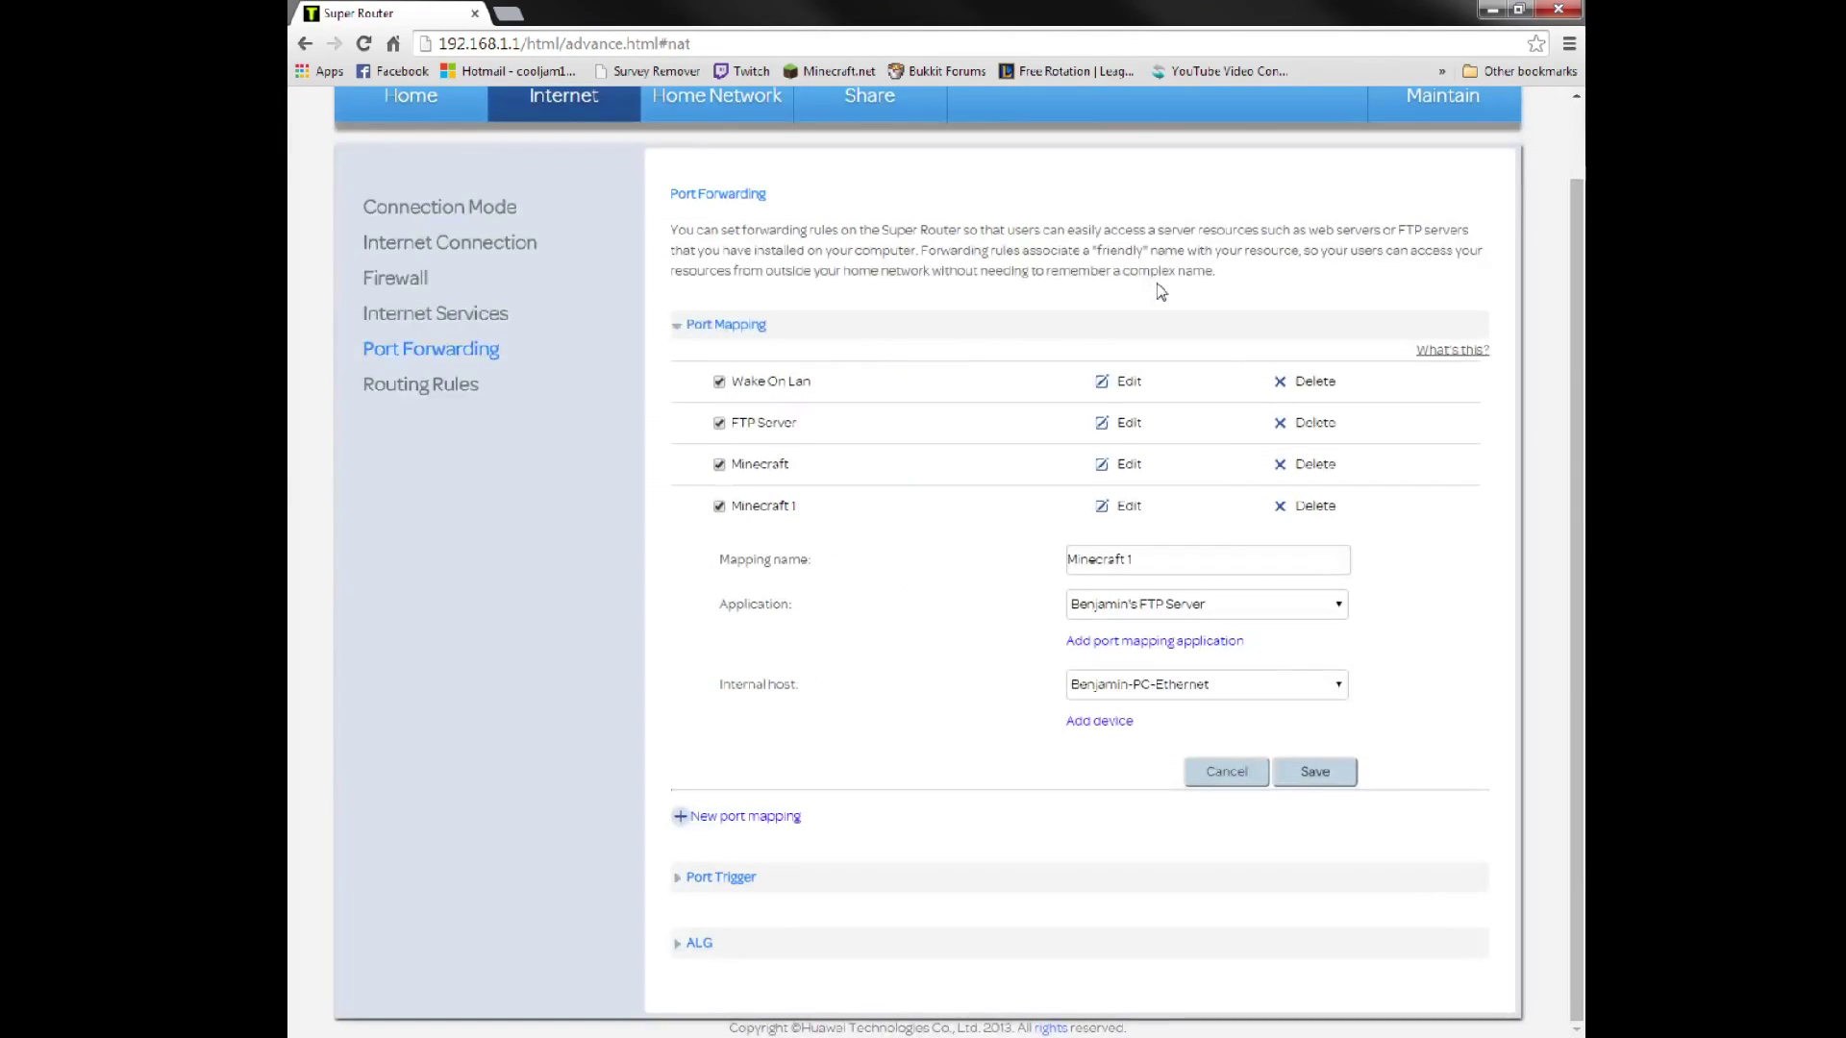
- Edit the Minecraft mapping, cancelling an accidental delete, and set its Application to the custom Minecraft
click(1132, 568)
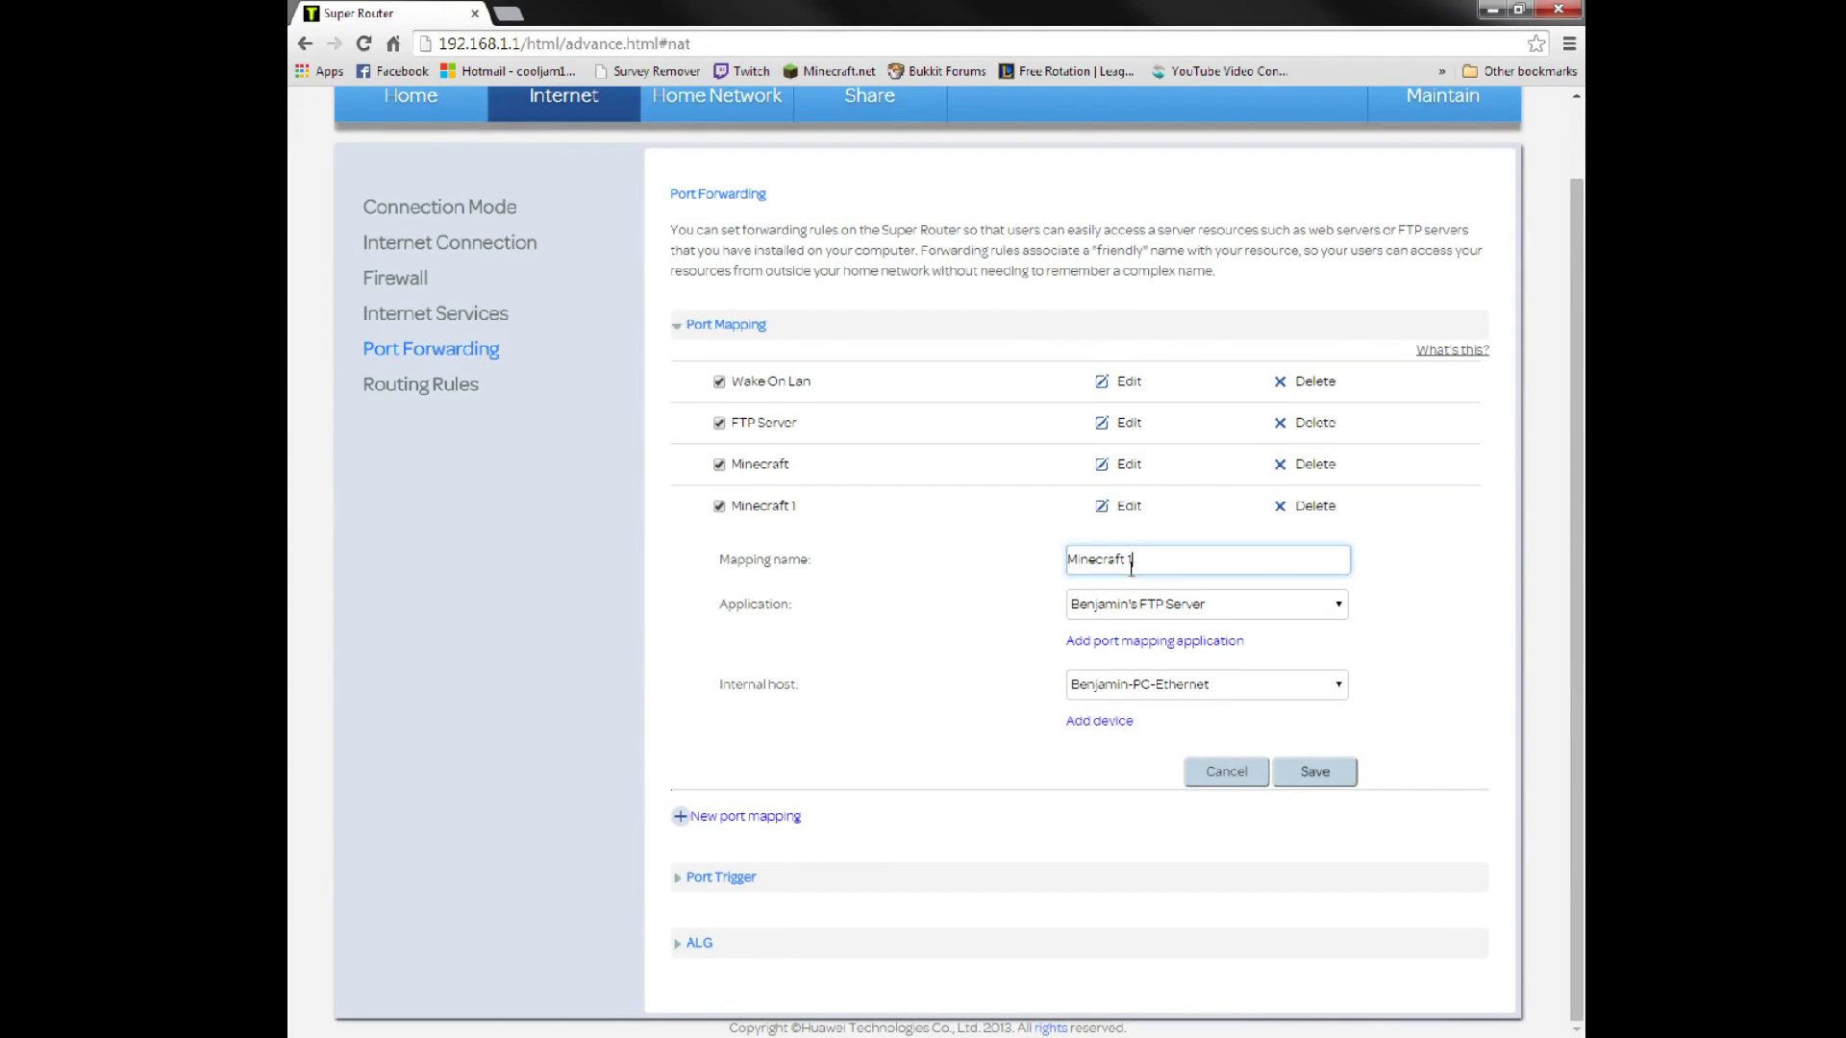
click(1315, 464)
click(1146, 622)
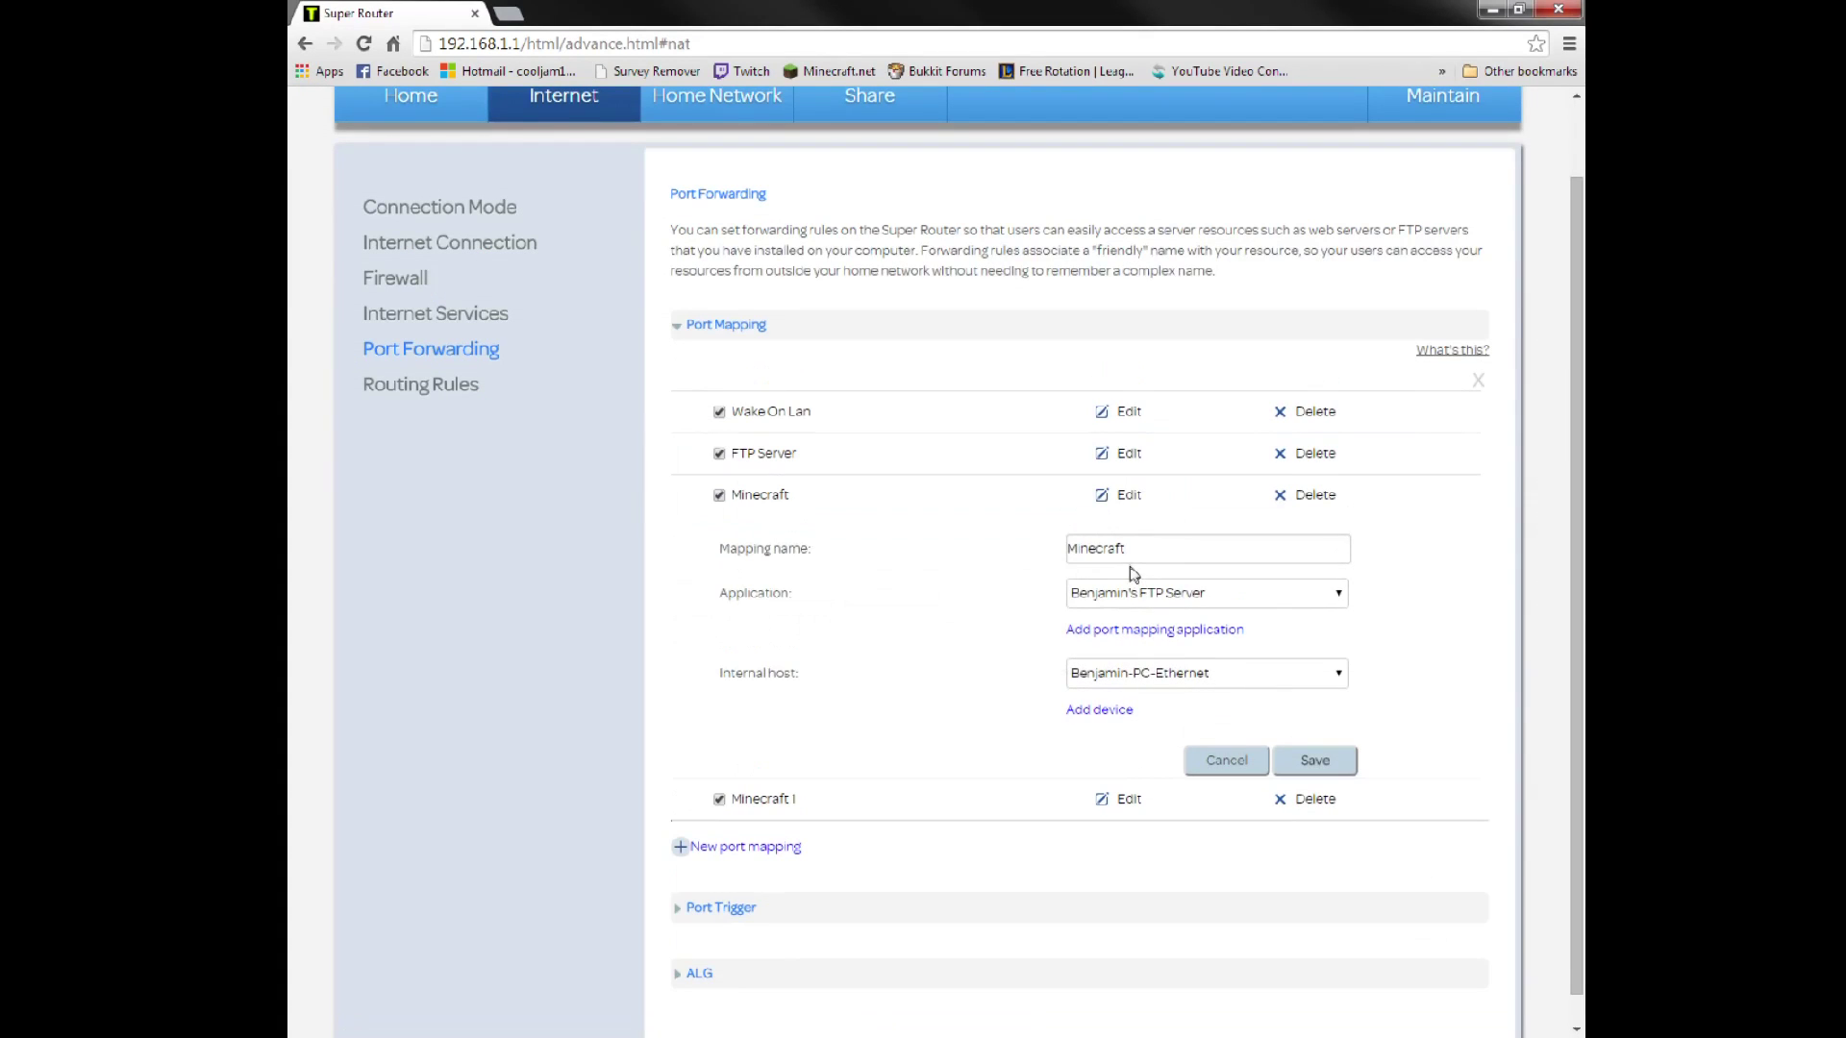
click(1136, 555)
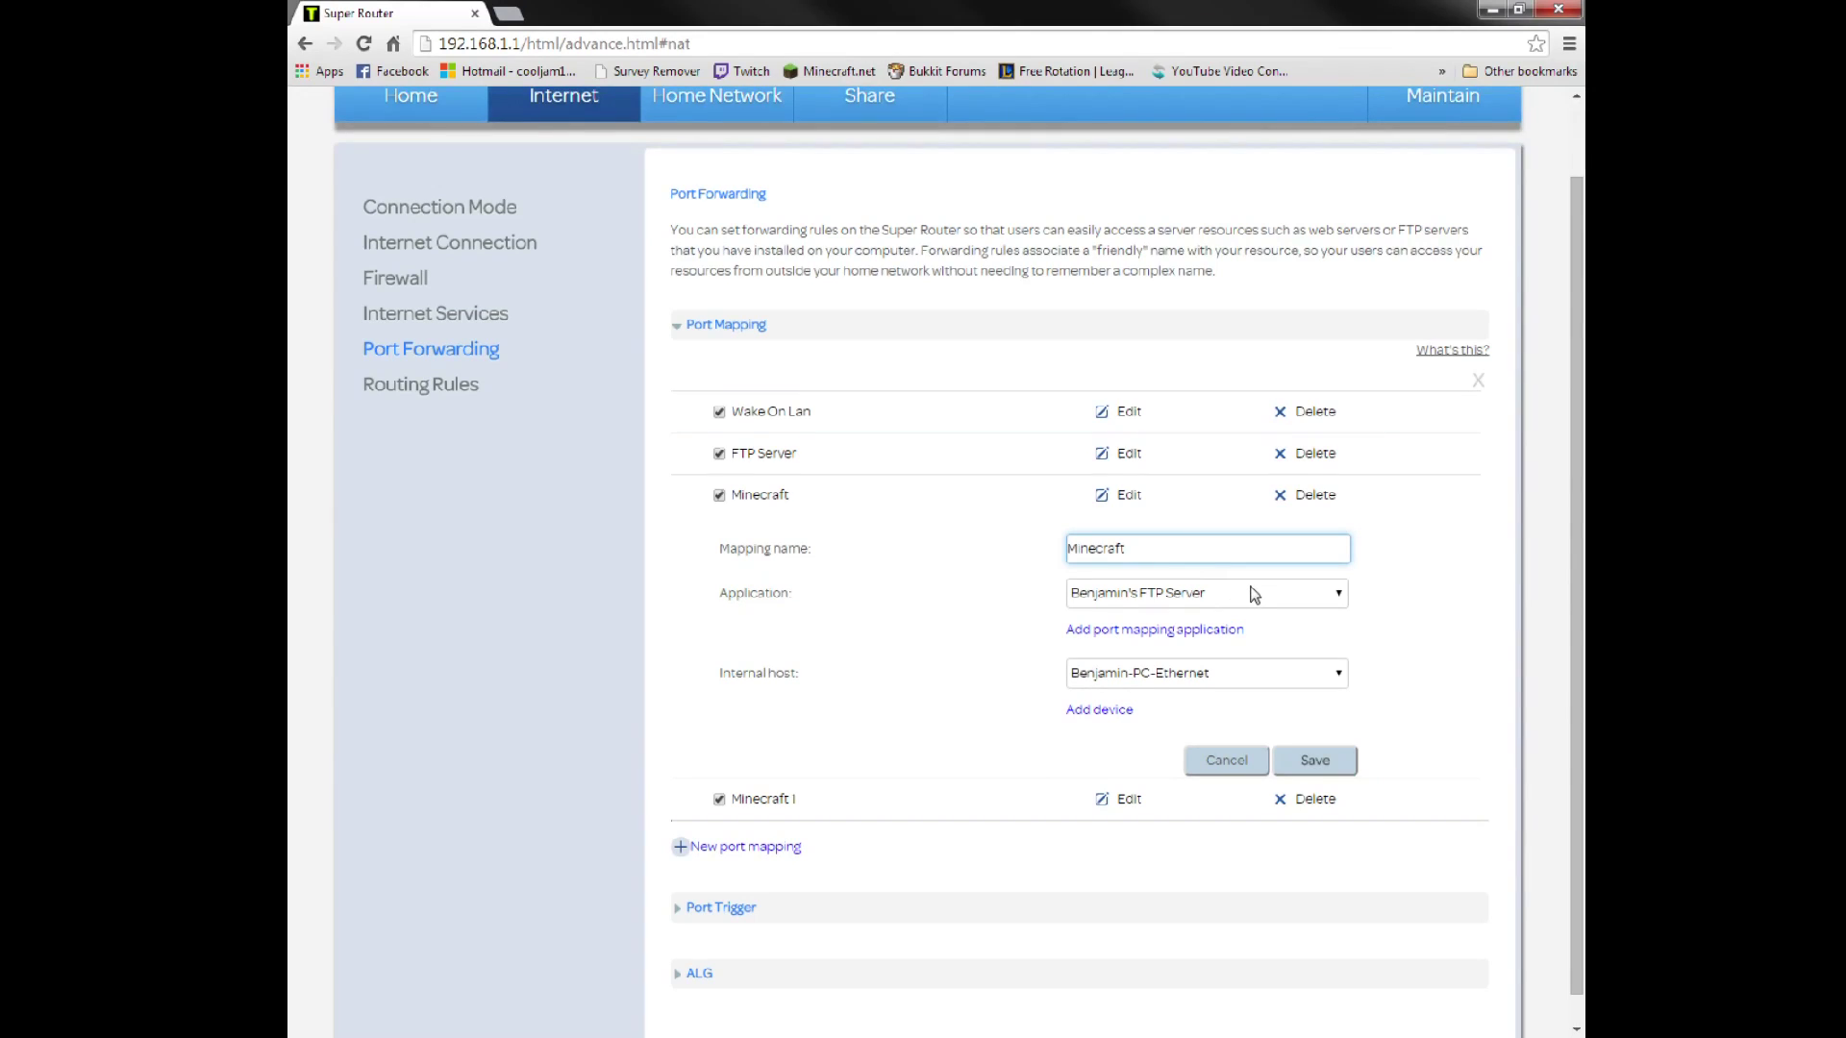
click(1406, 542)
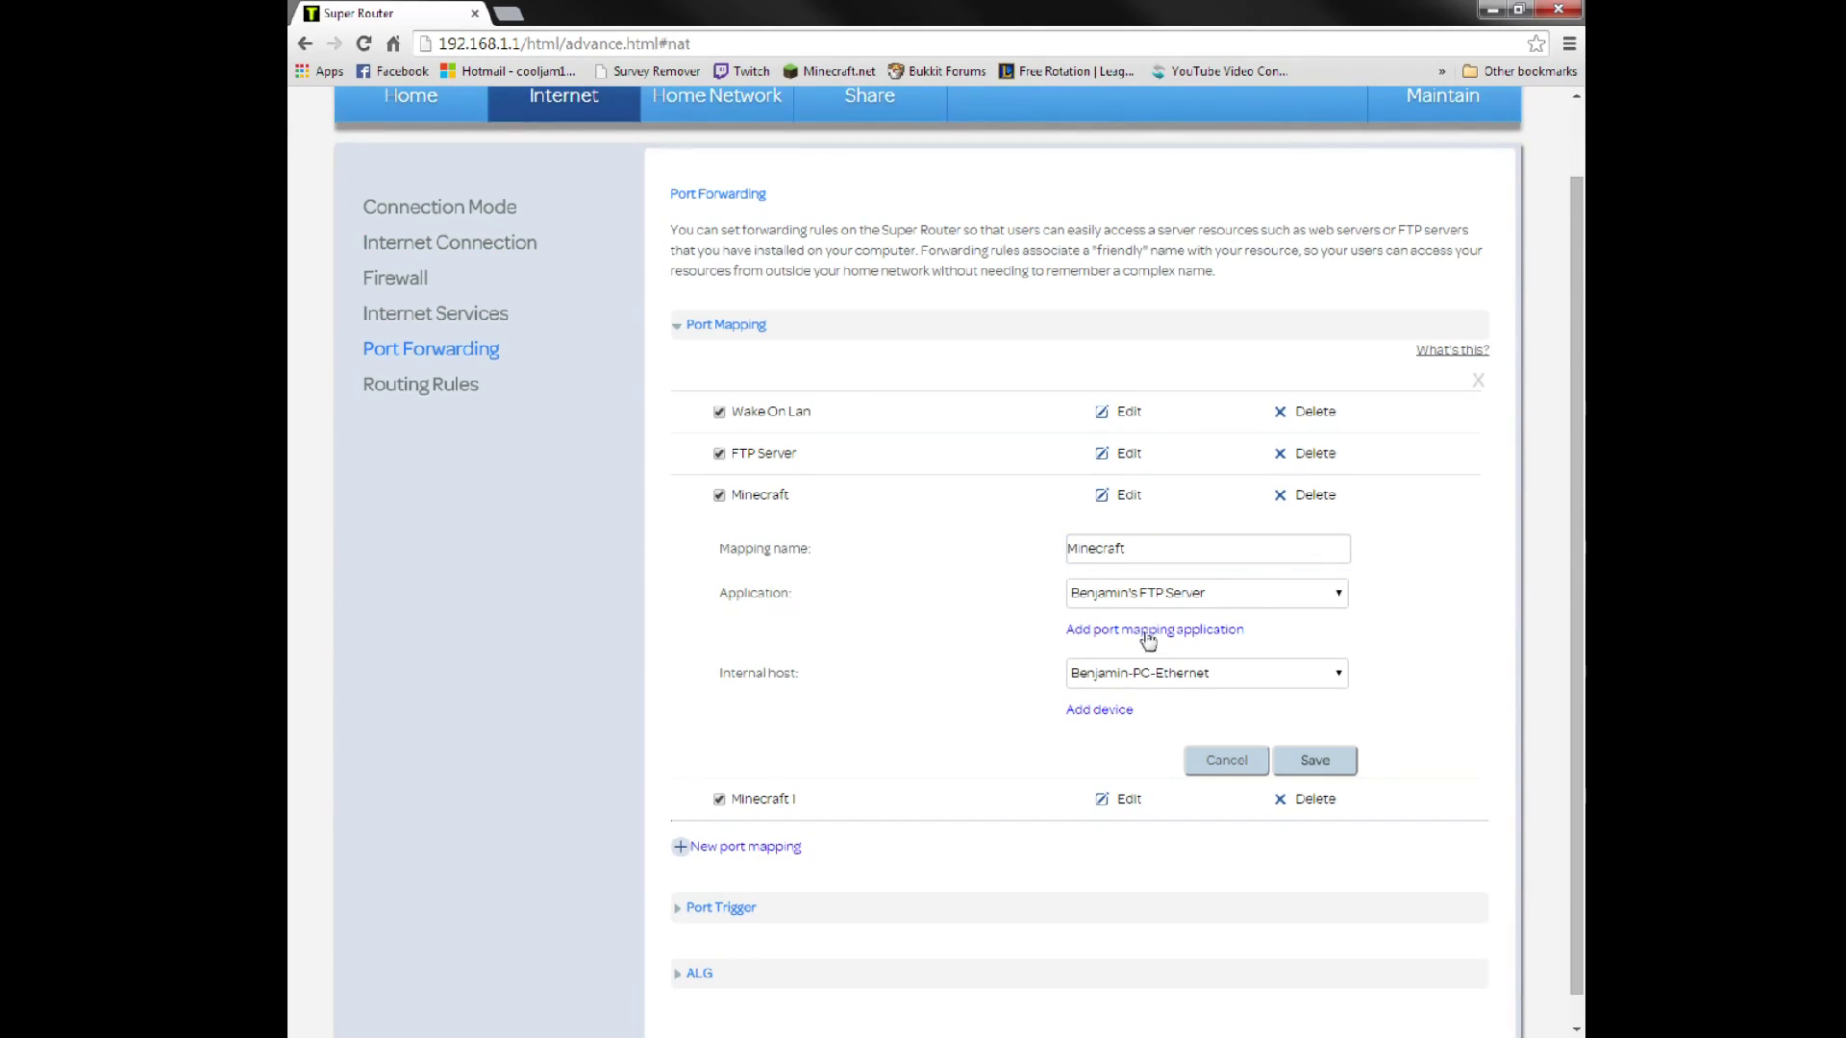
click(1161, 594)
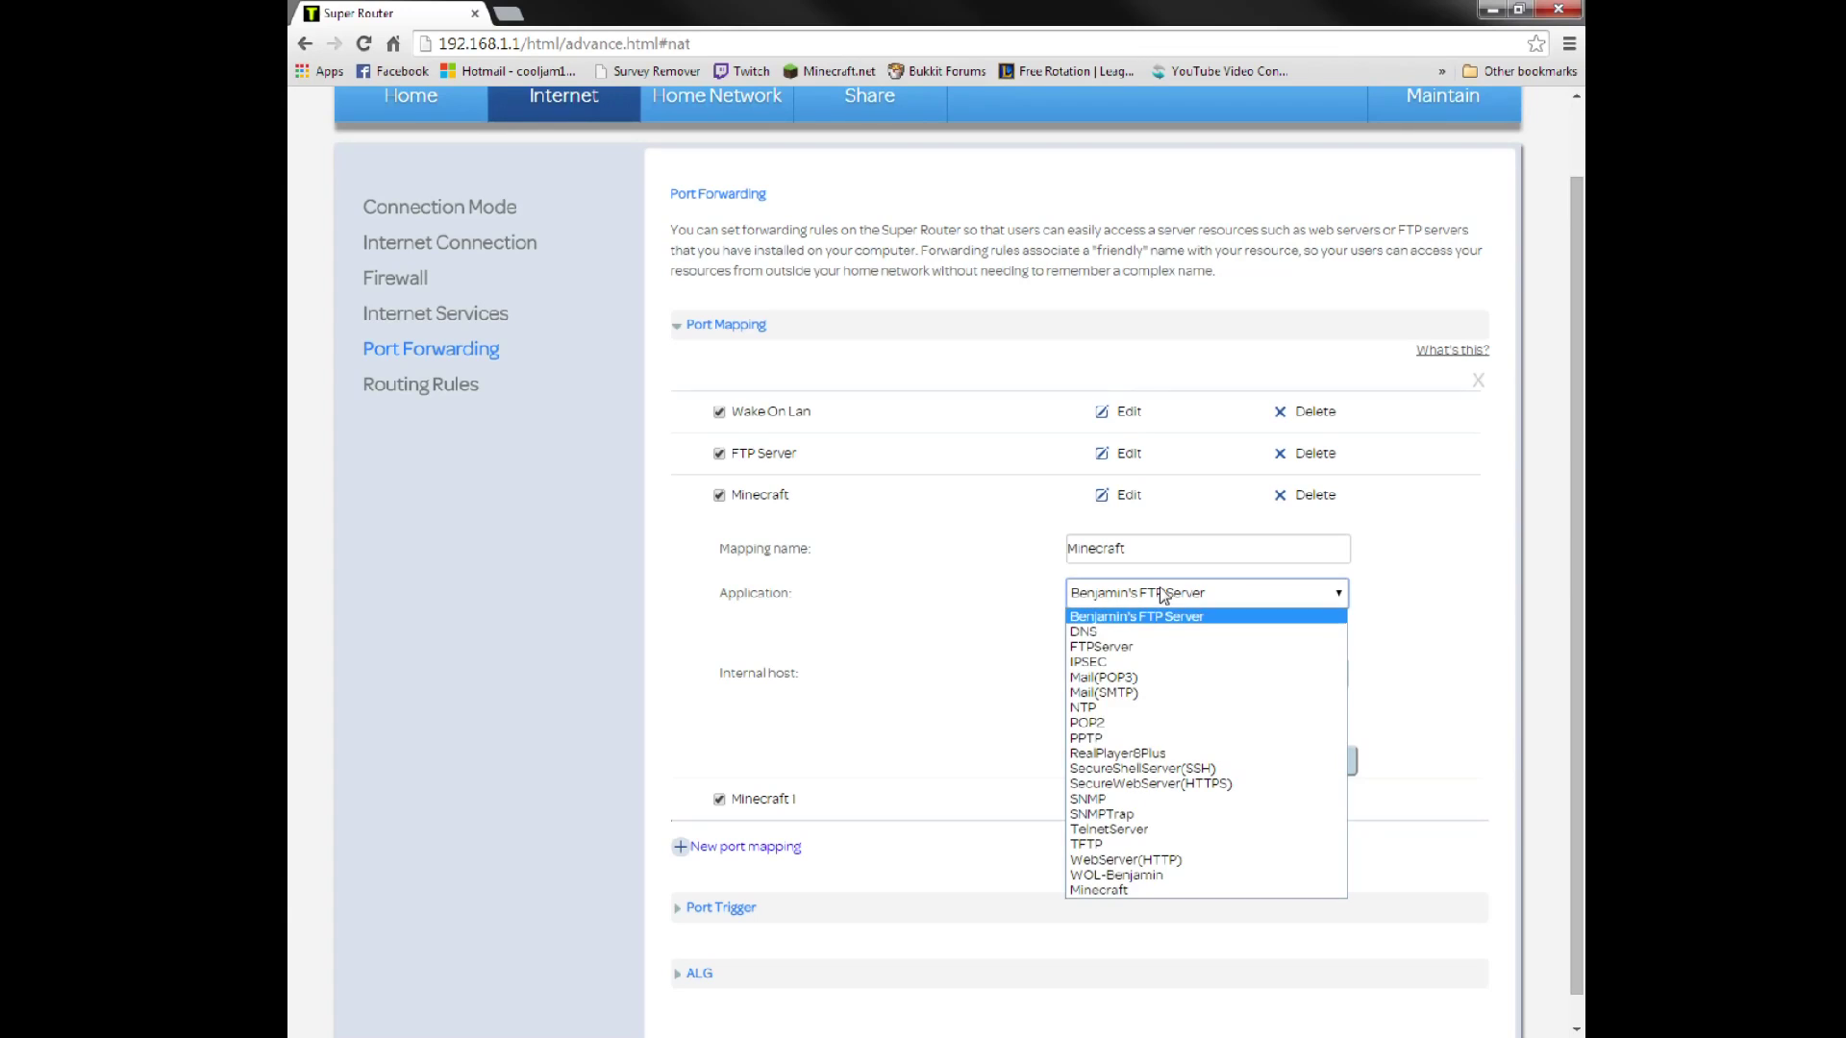
click(1154, 891)
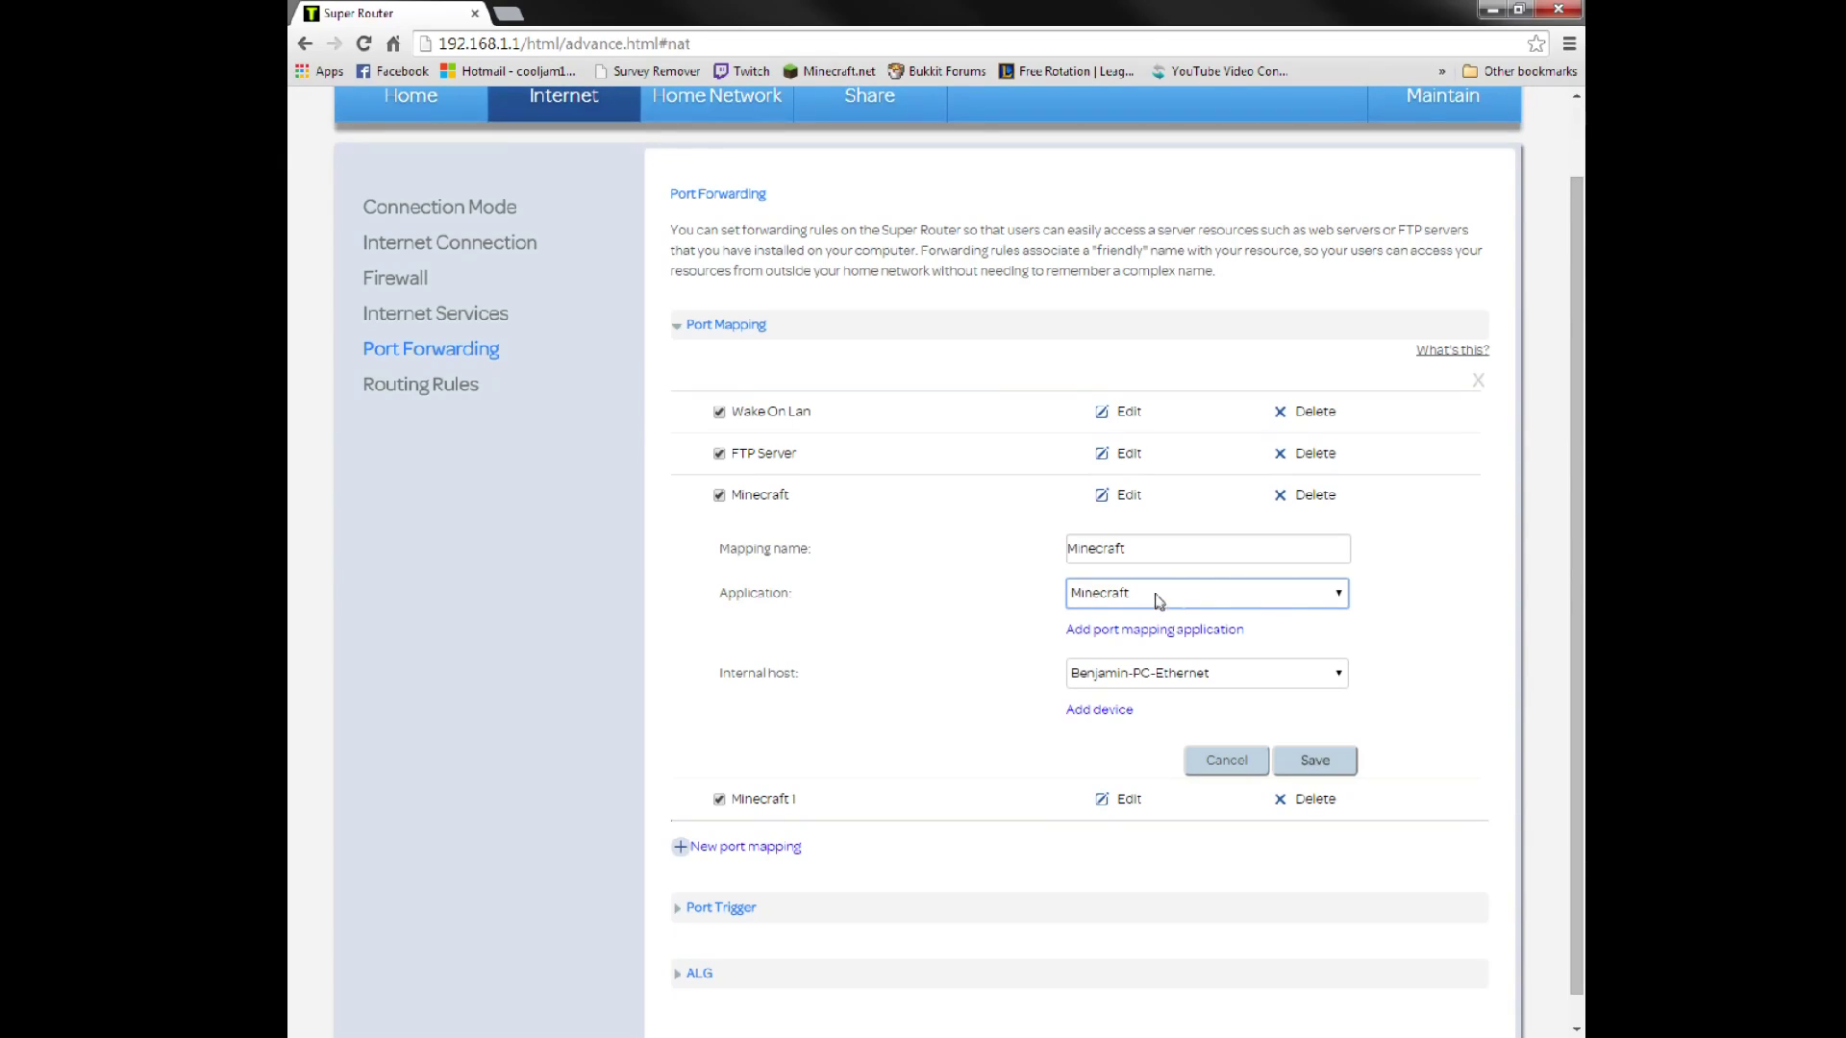
- Choose the PC's Ethernet device as the Minecraft rule's internal host
click(1240, 675)
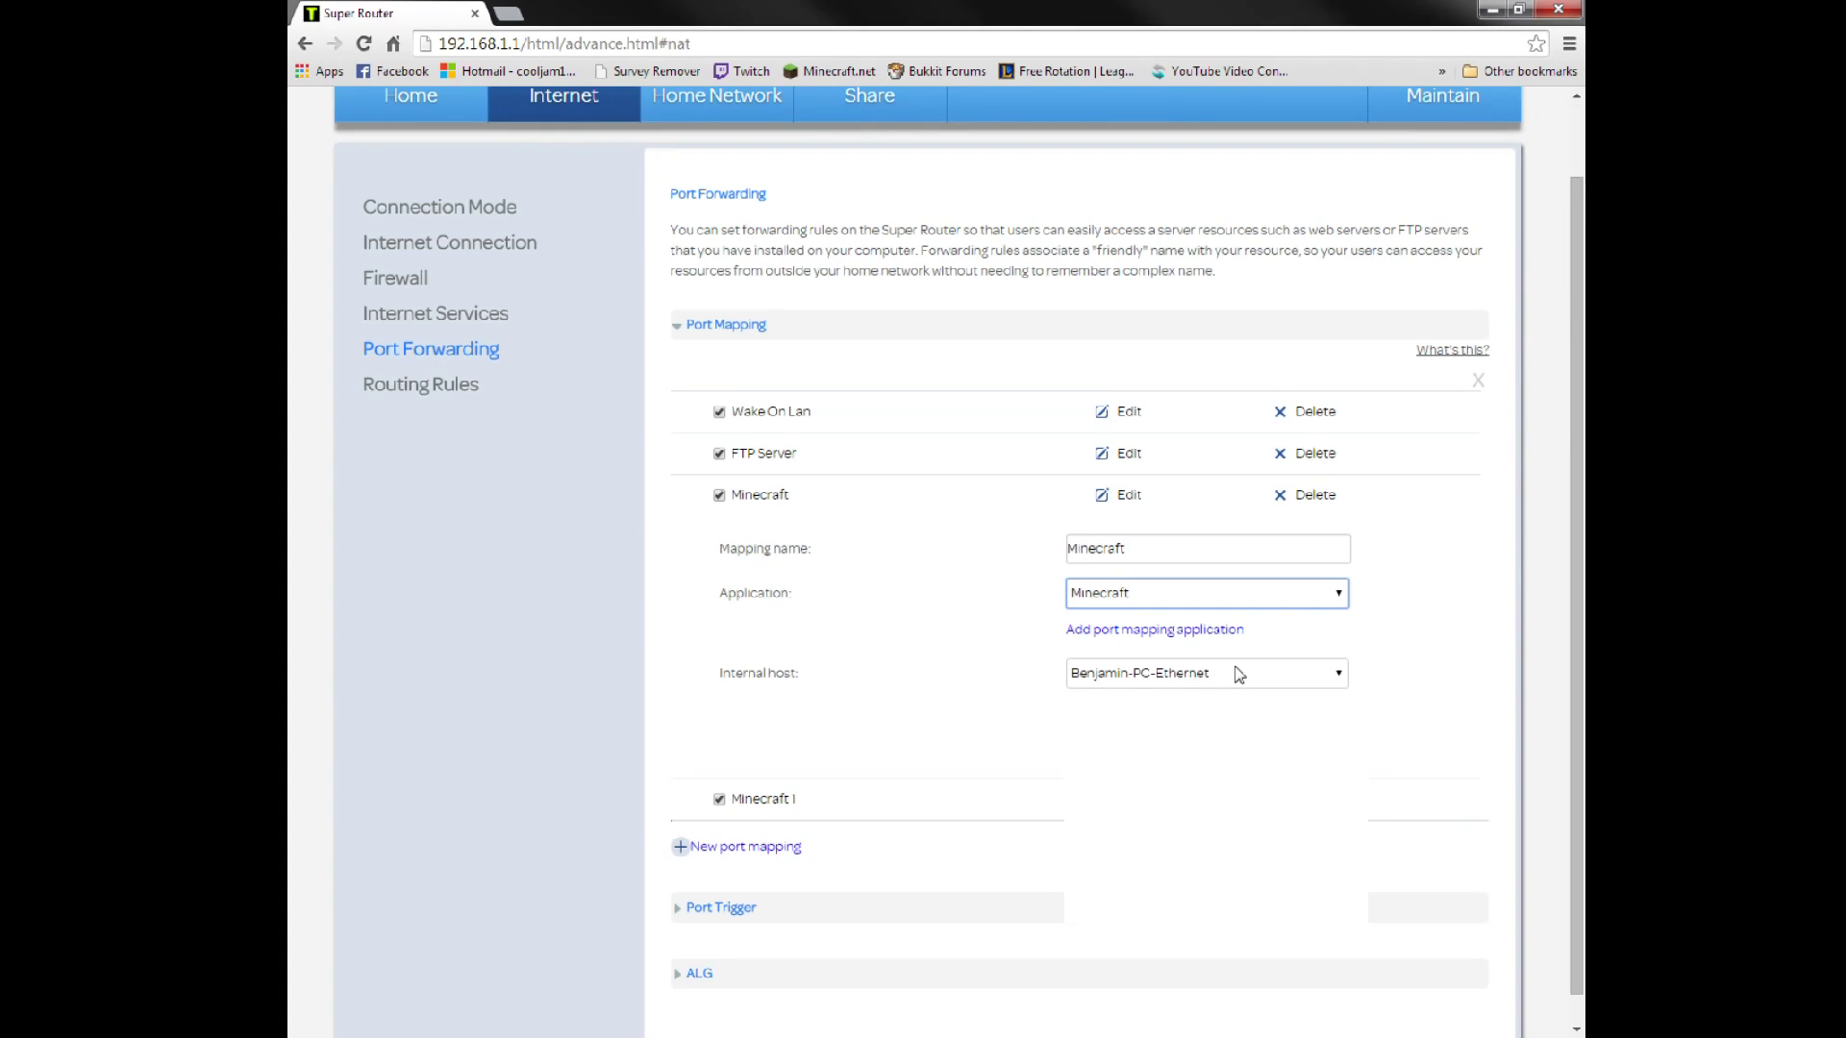
click(1314, 687)
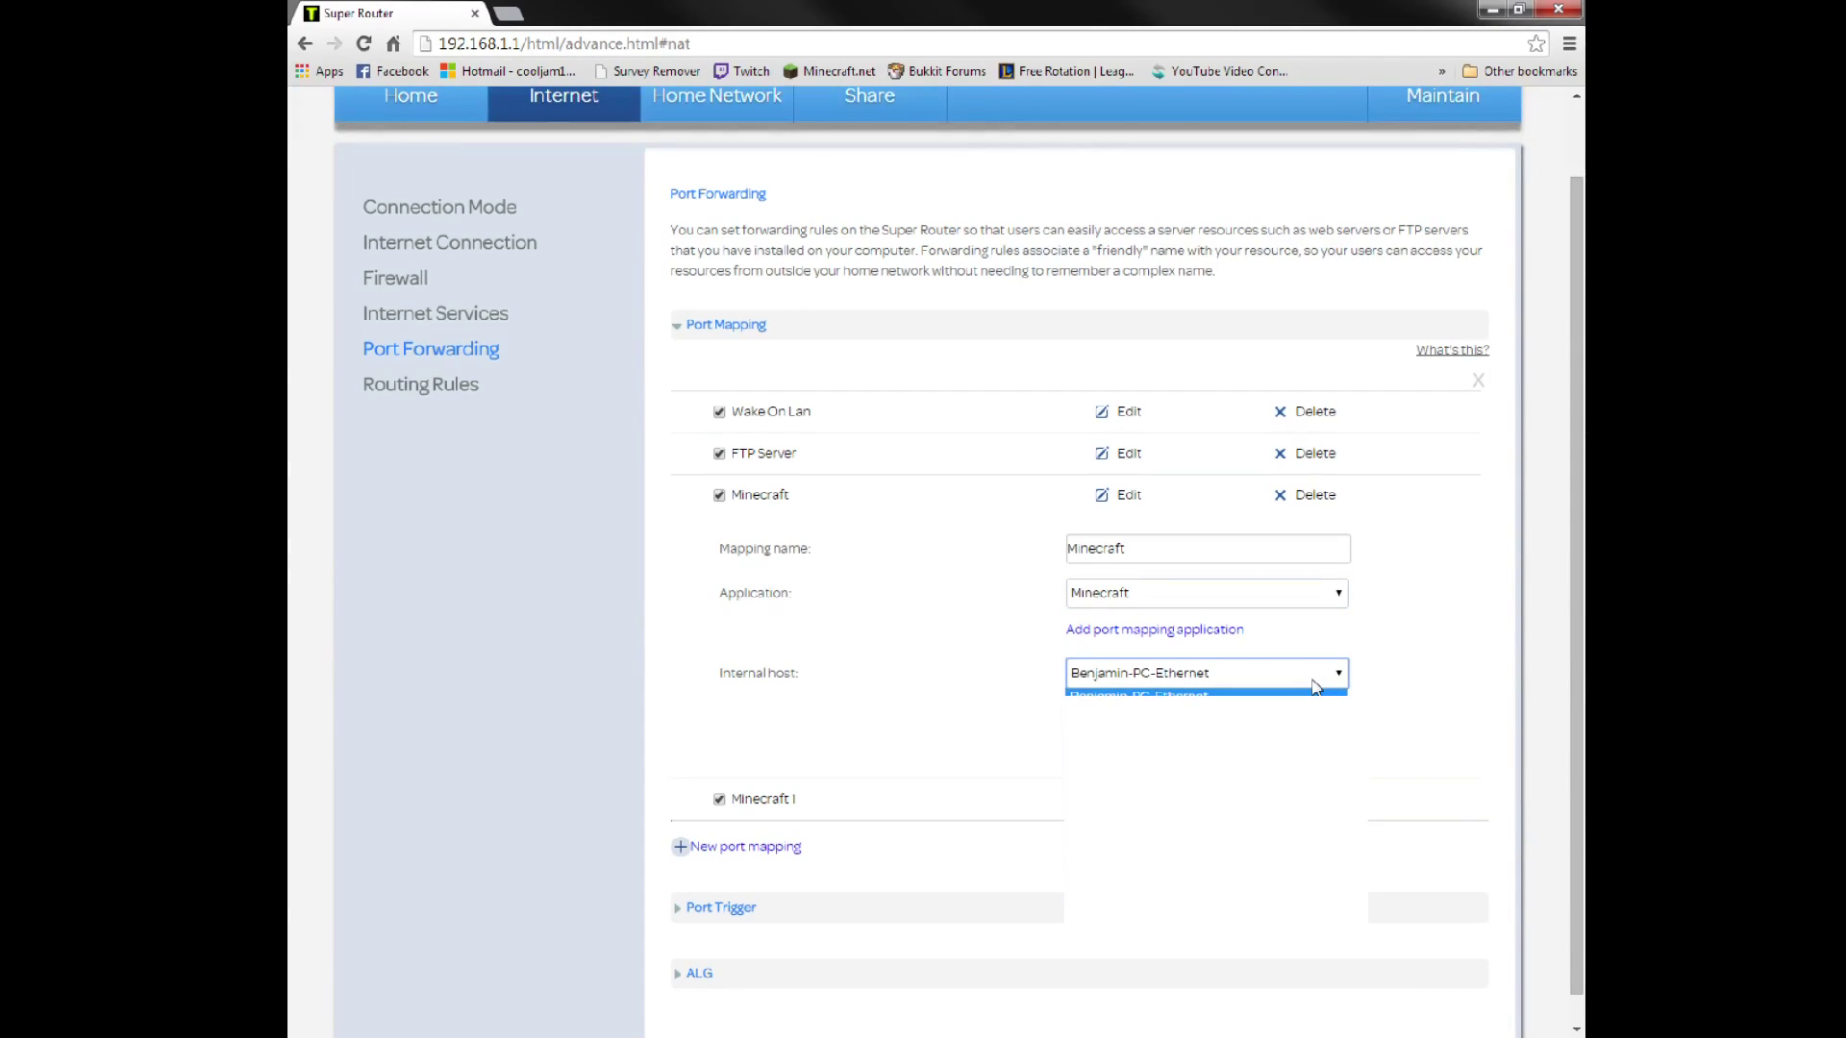
click(1336, 677)
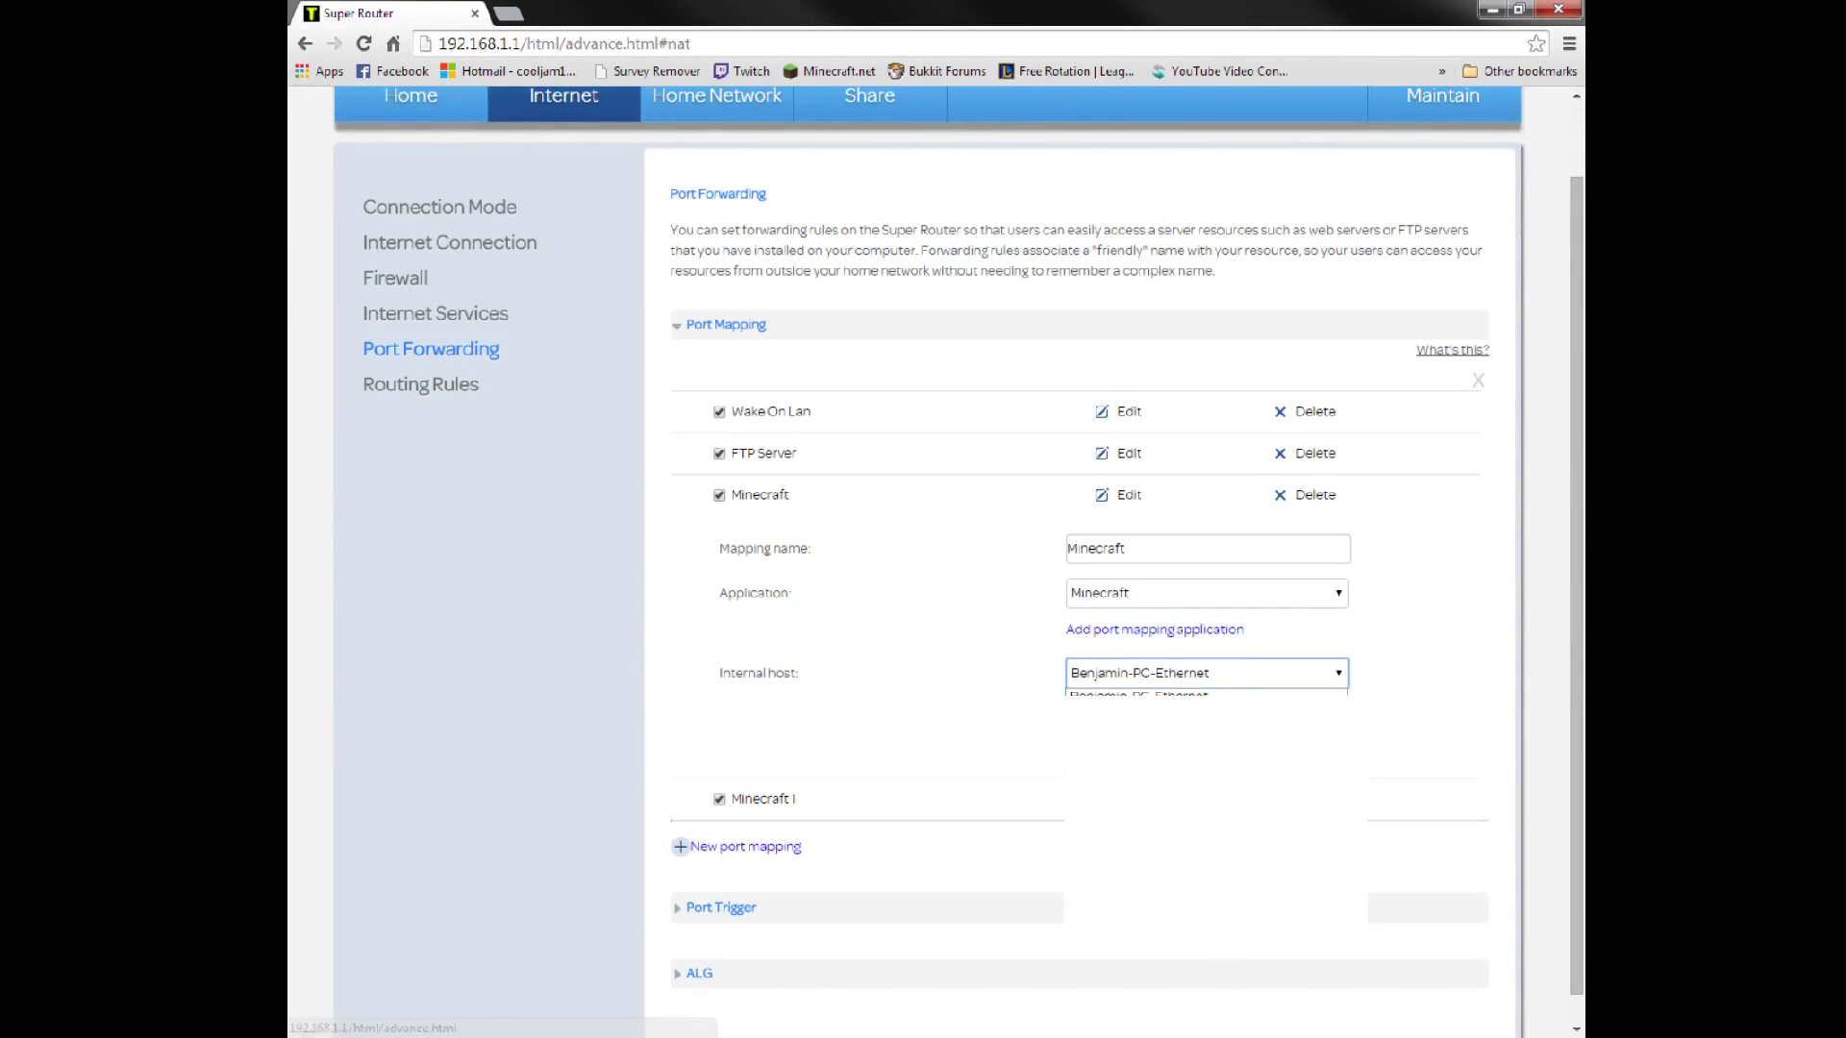
click(1265, 683)
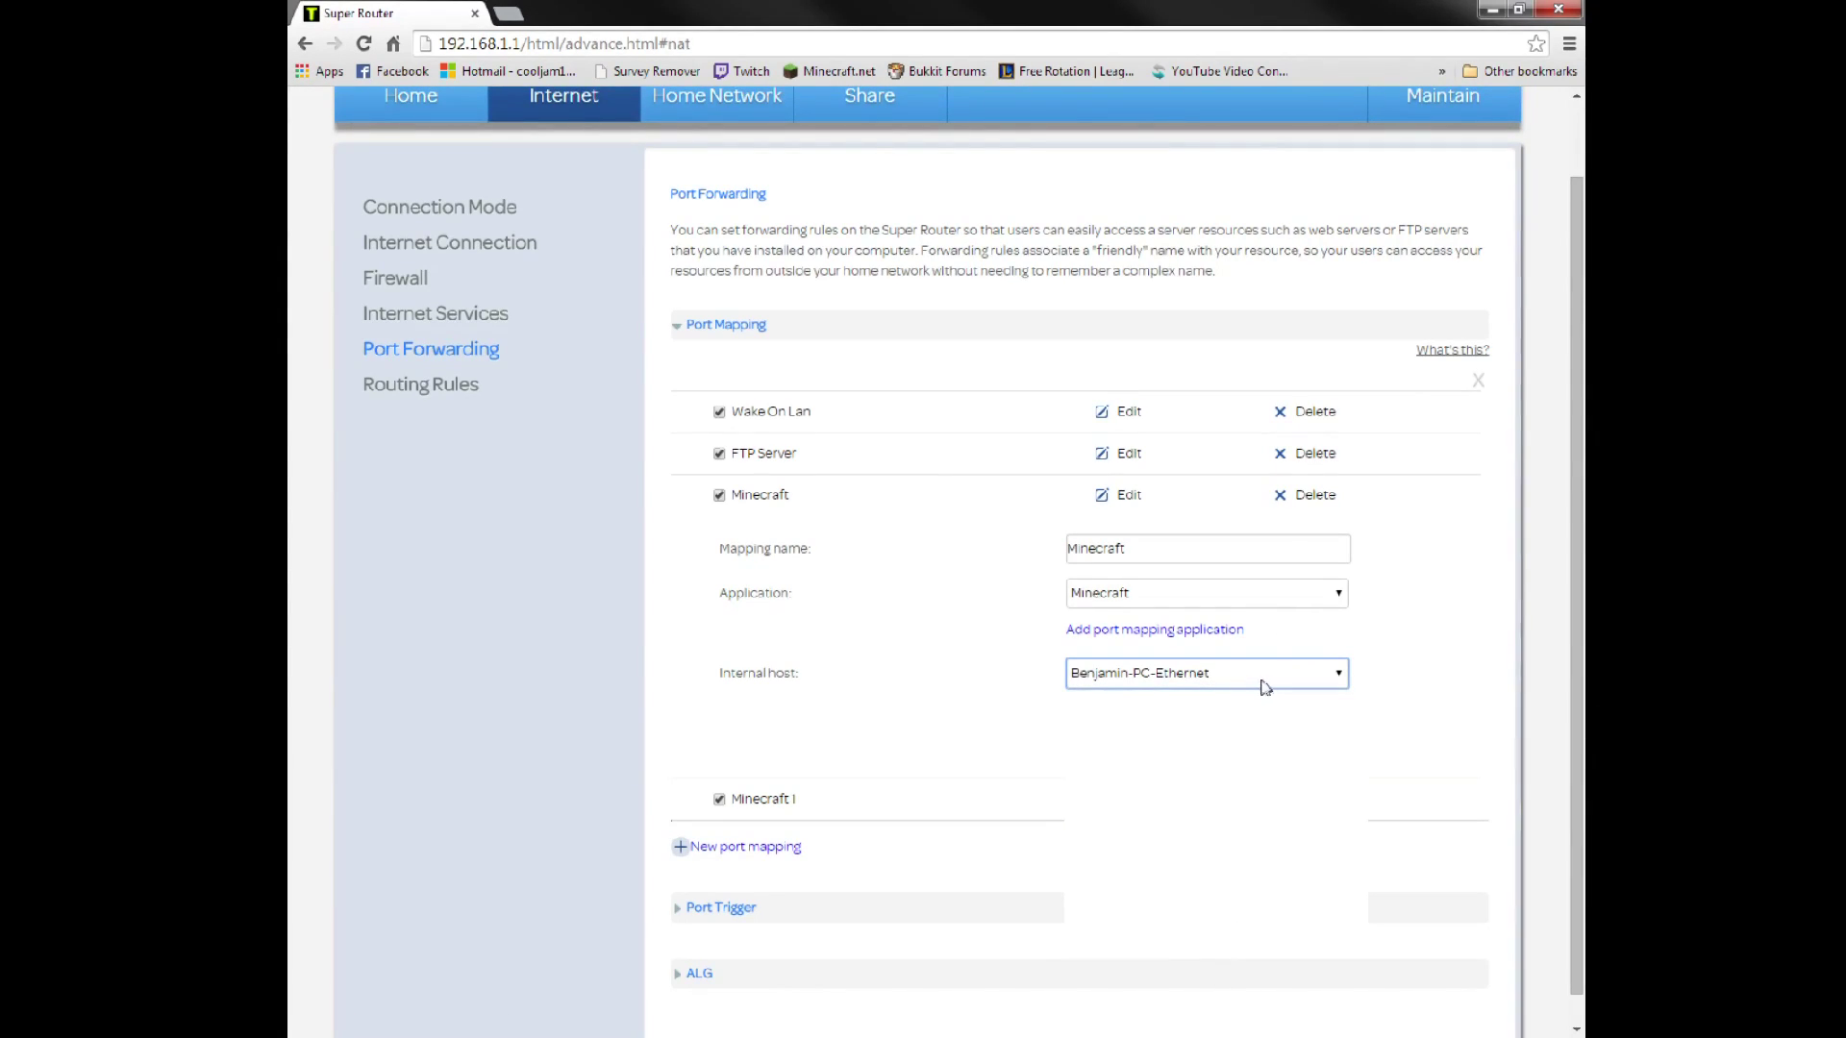
click(1166, 681)
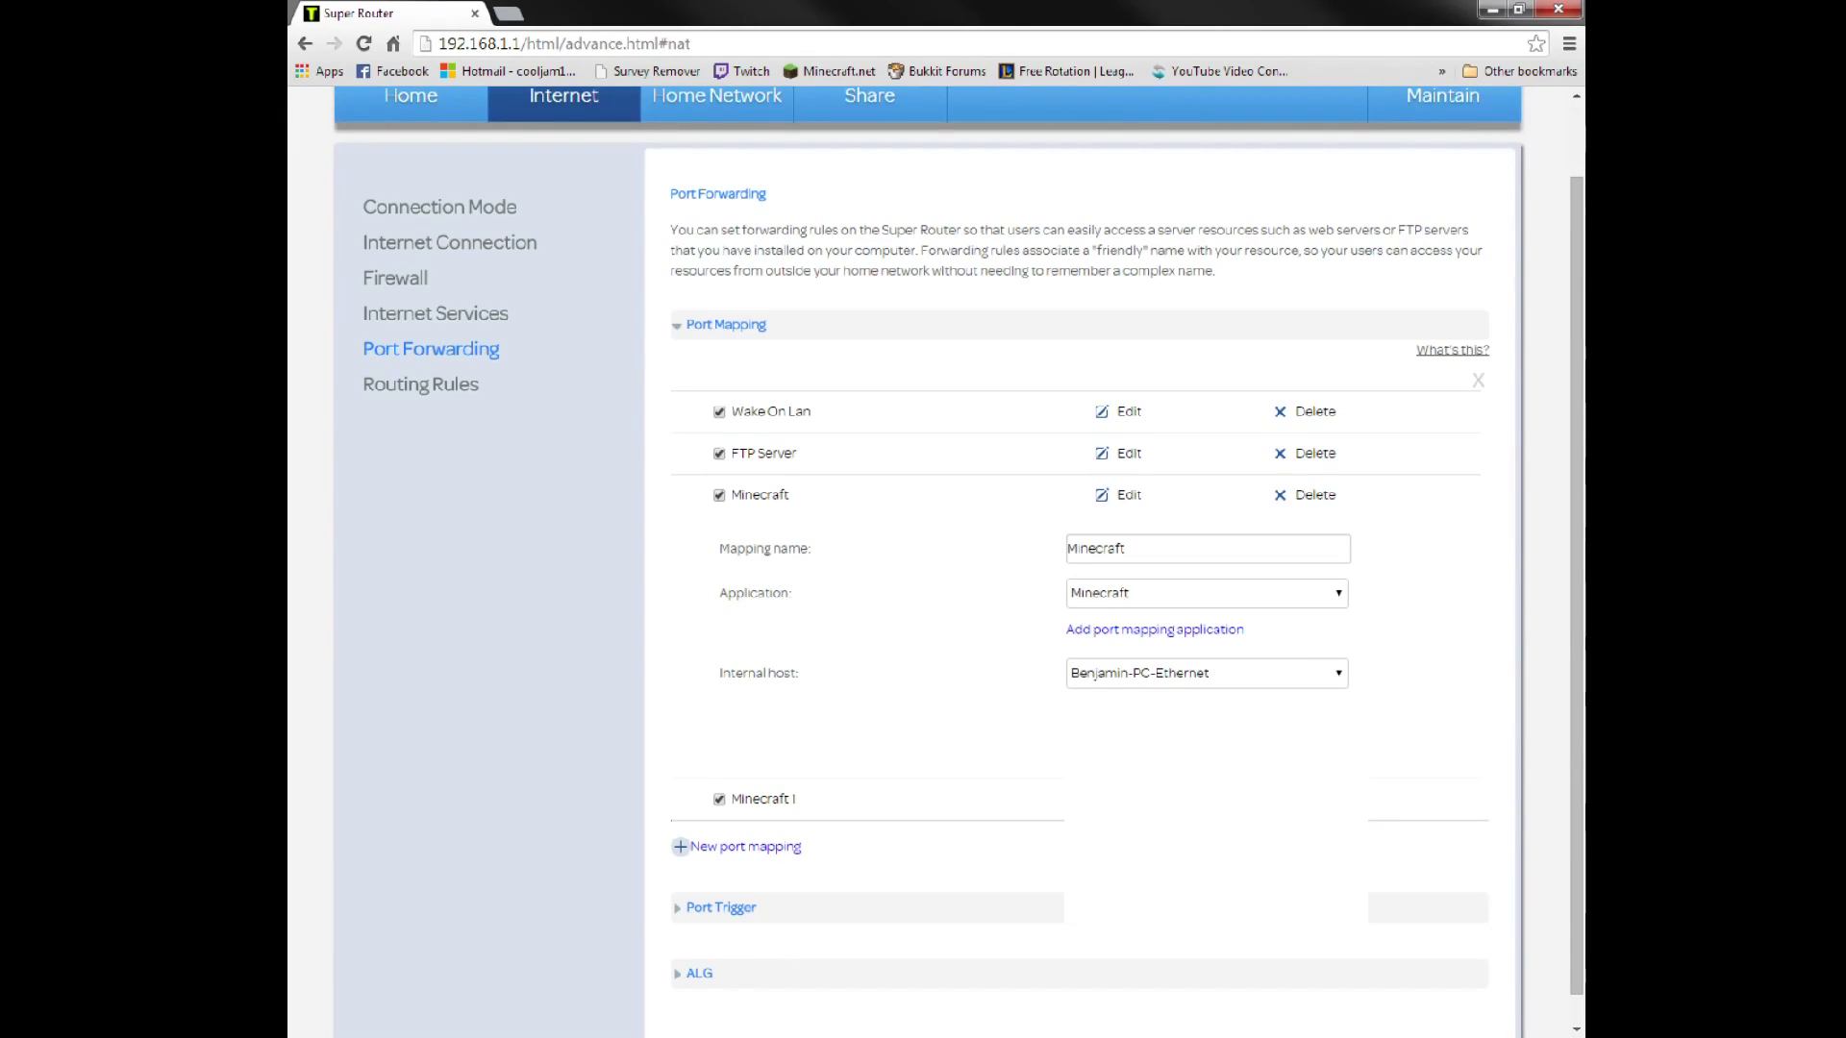
- Delete the duplicate Minecraft rule, then save the remaining rule with the Minecraft application
click(1308, 494)
click(1141, 616)
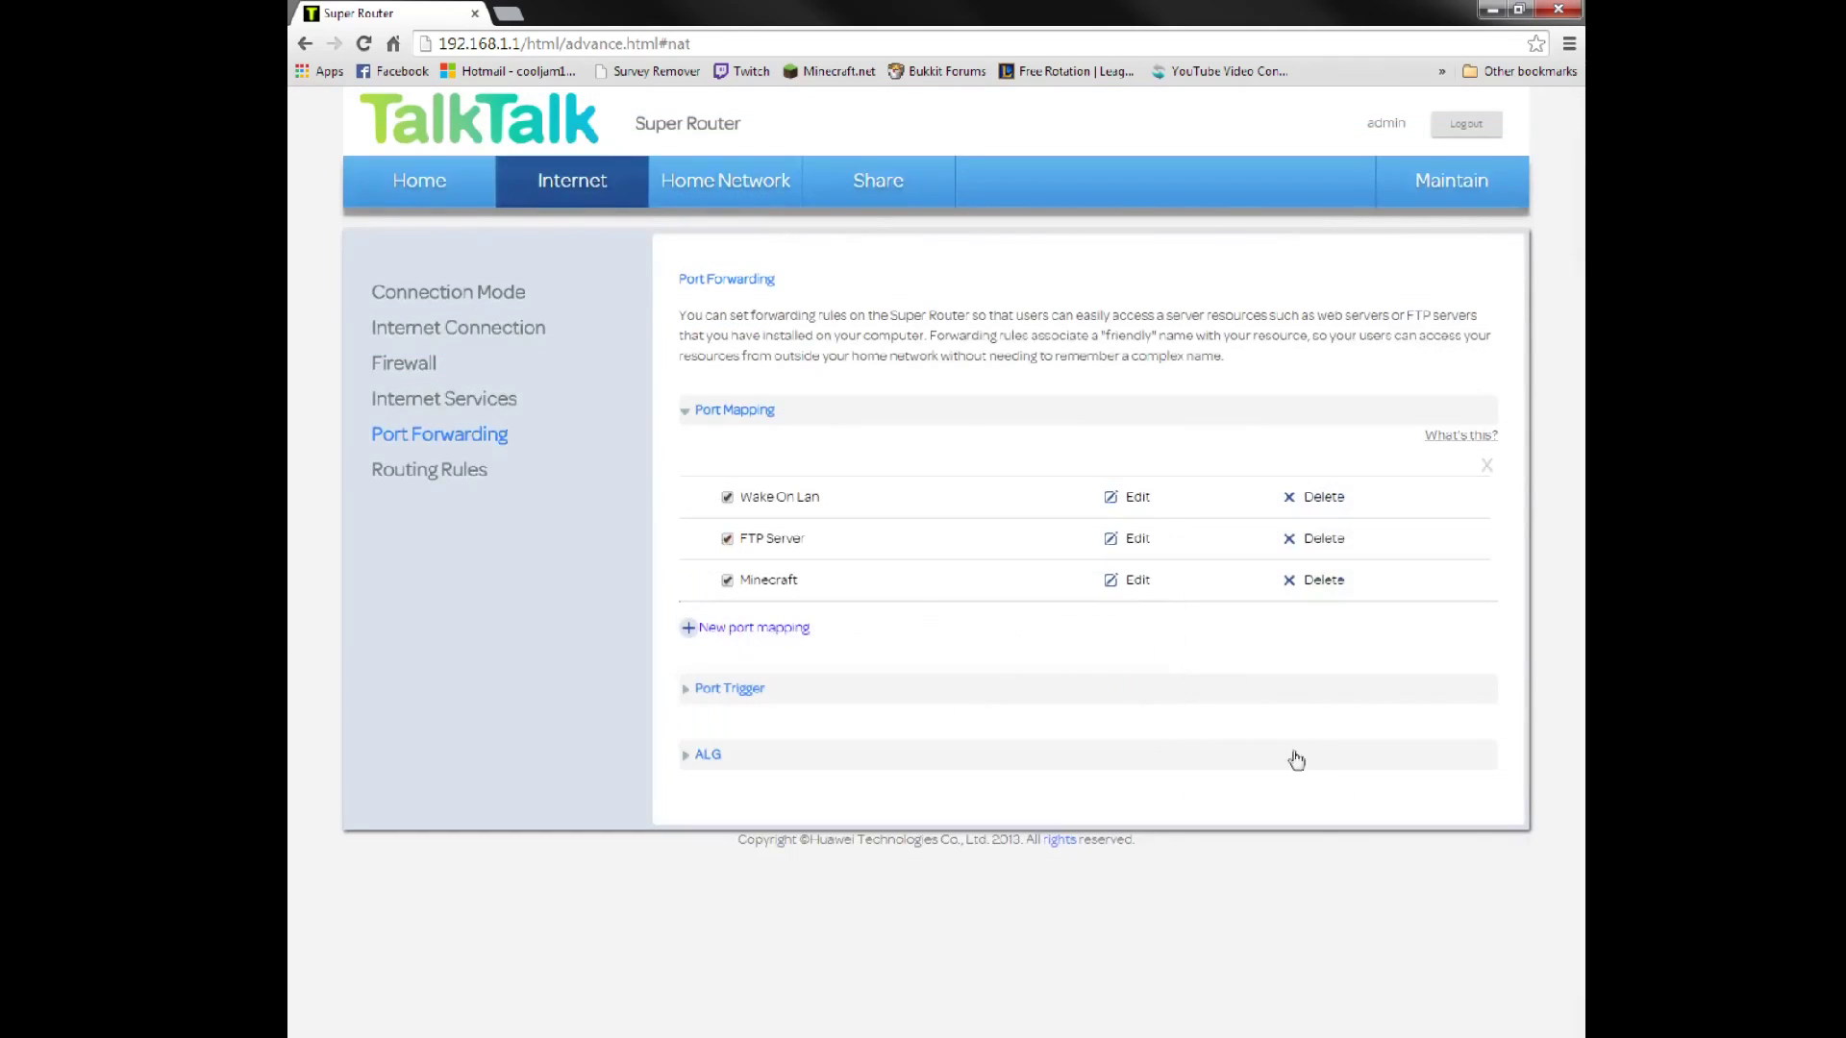
click(1132, 584)
click(1238, 684)
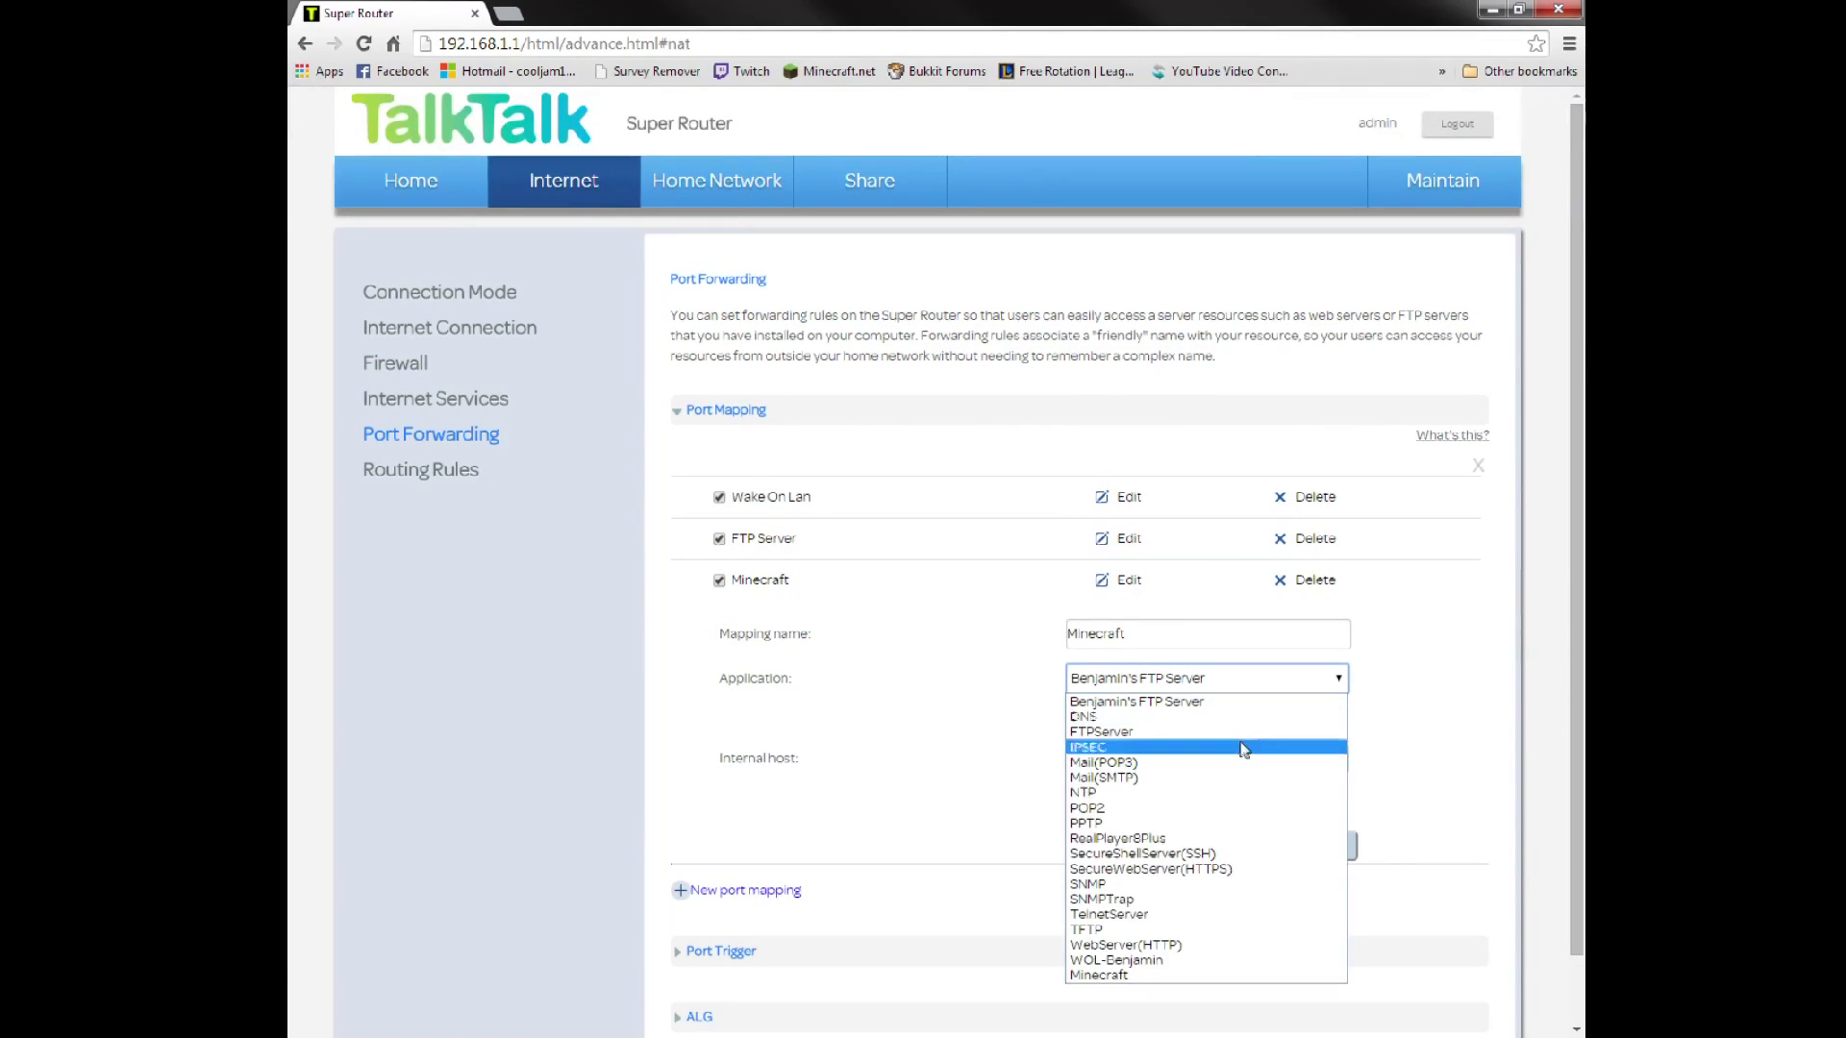
click(1207, 972)
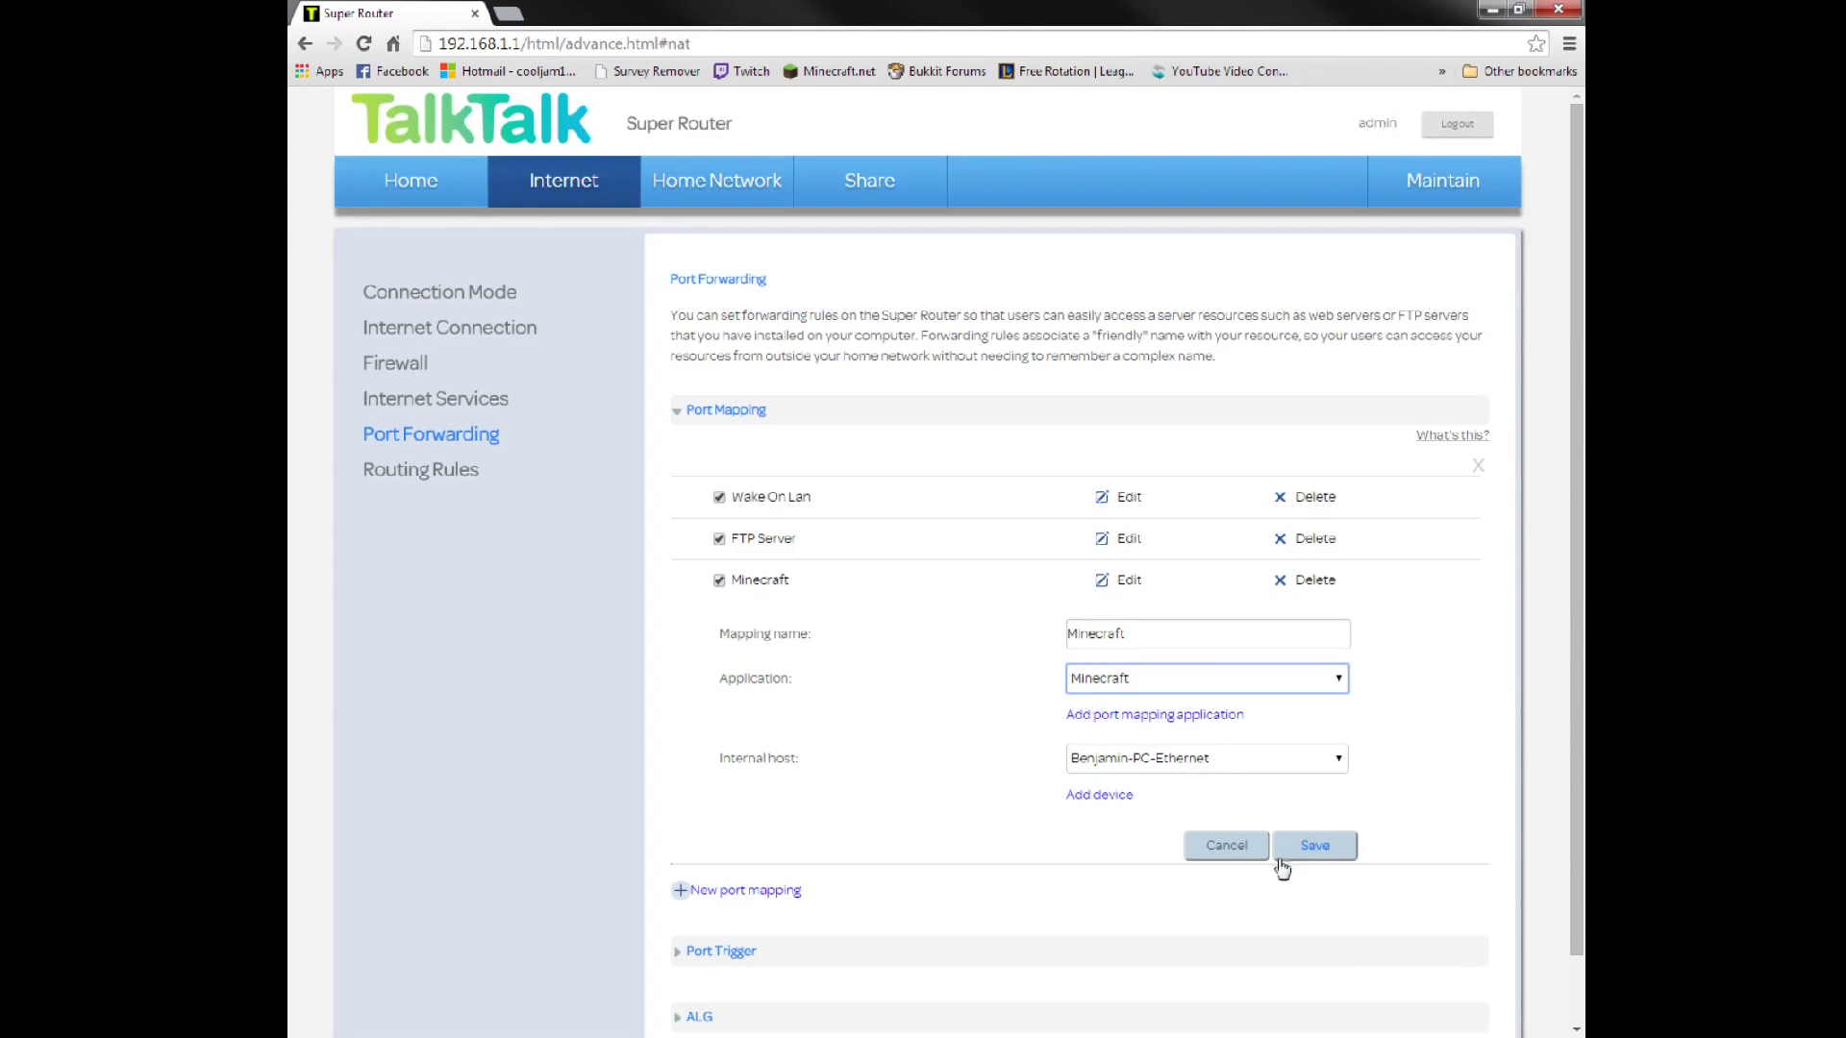
click(1309, 845)
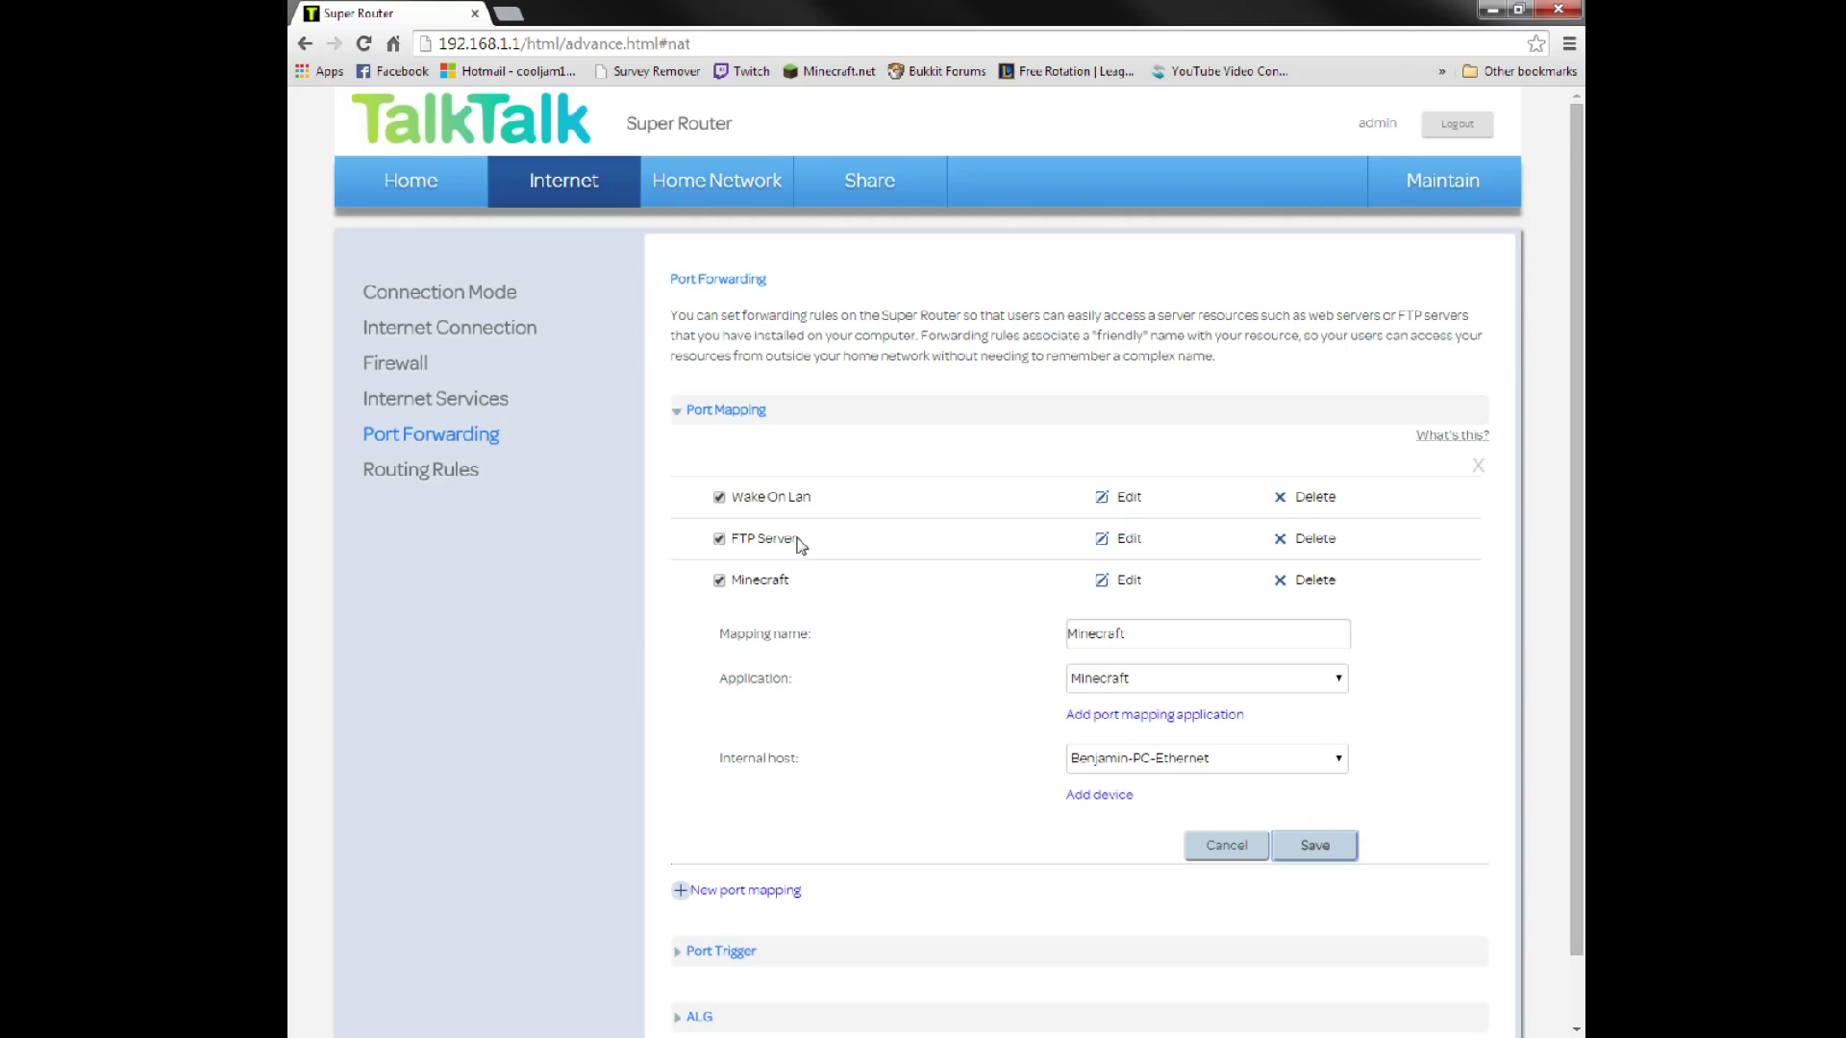
- Recheck the rule keeps the Minecraft application and the PC Ethernet internal host
drag(1170, 632, 1026, 643)
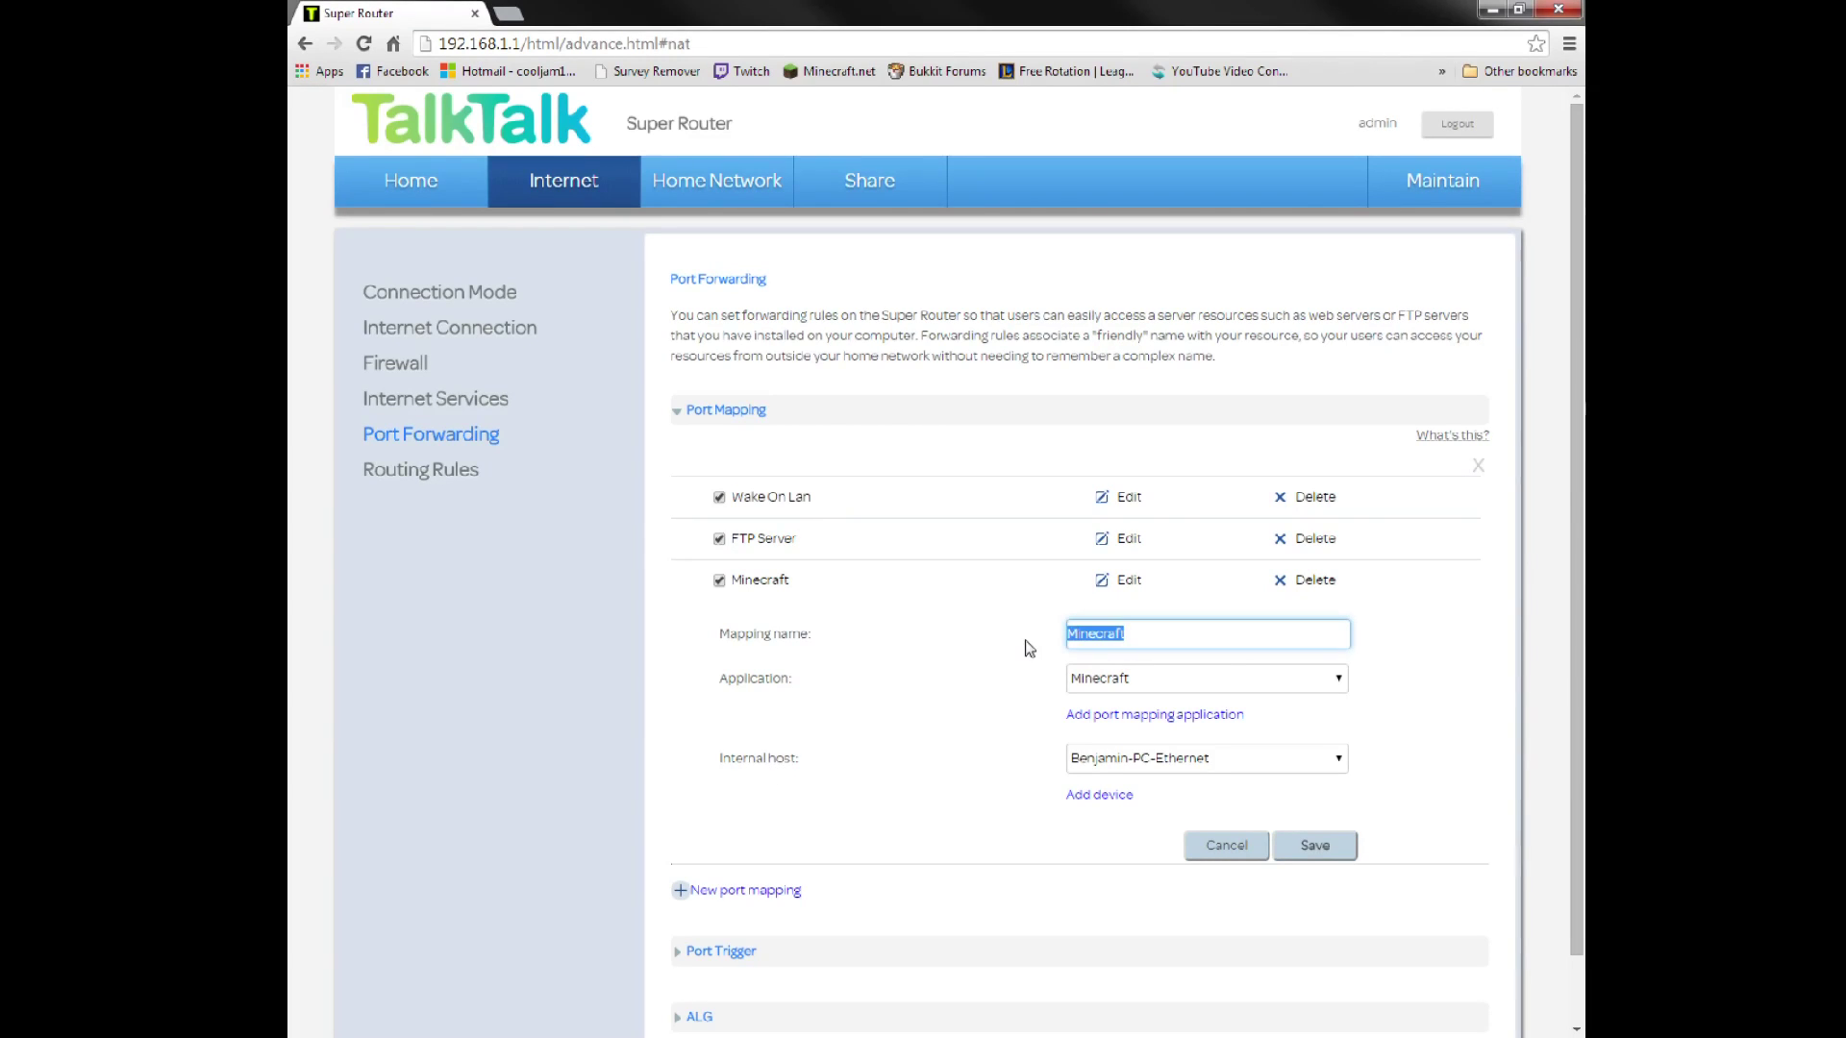
click(1160, 677)
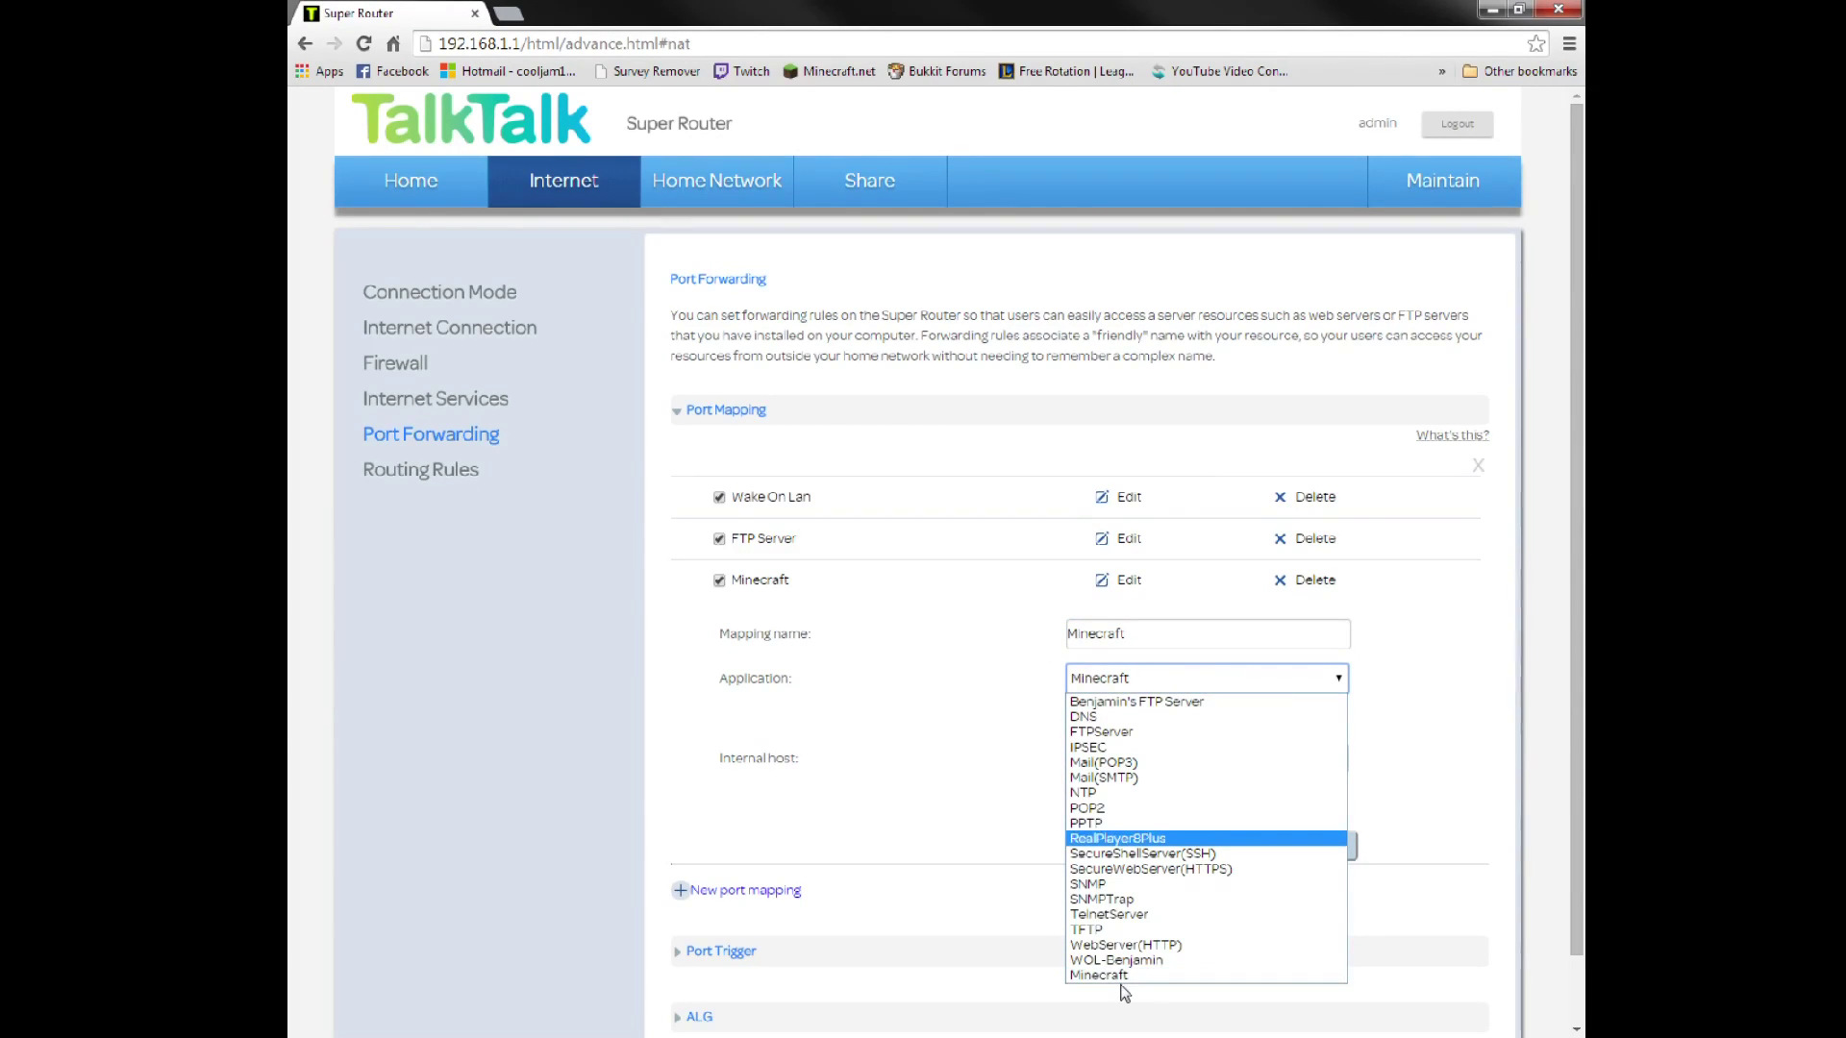
click(1194, 678)
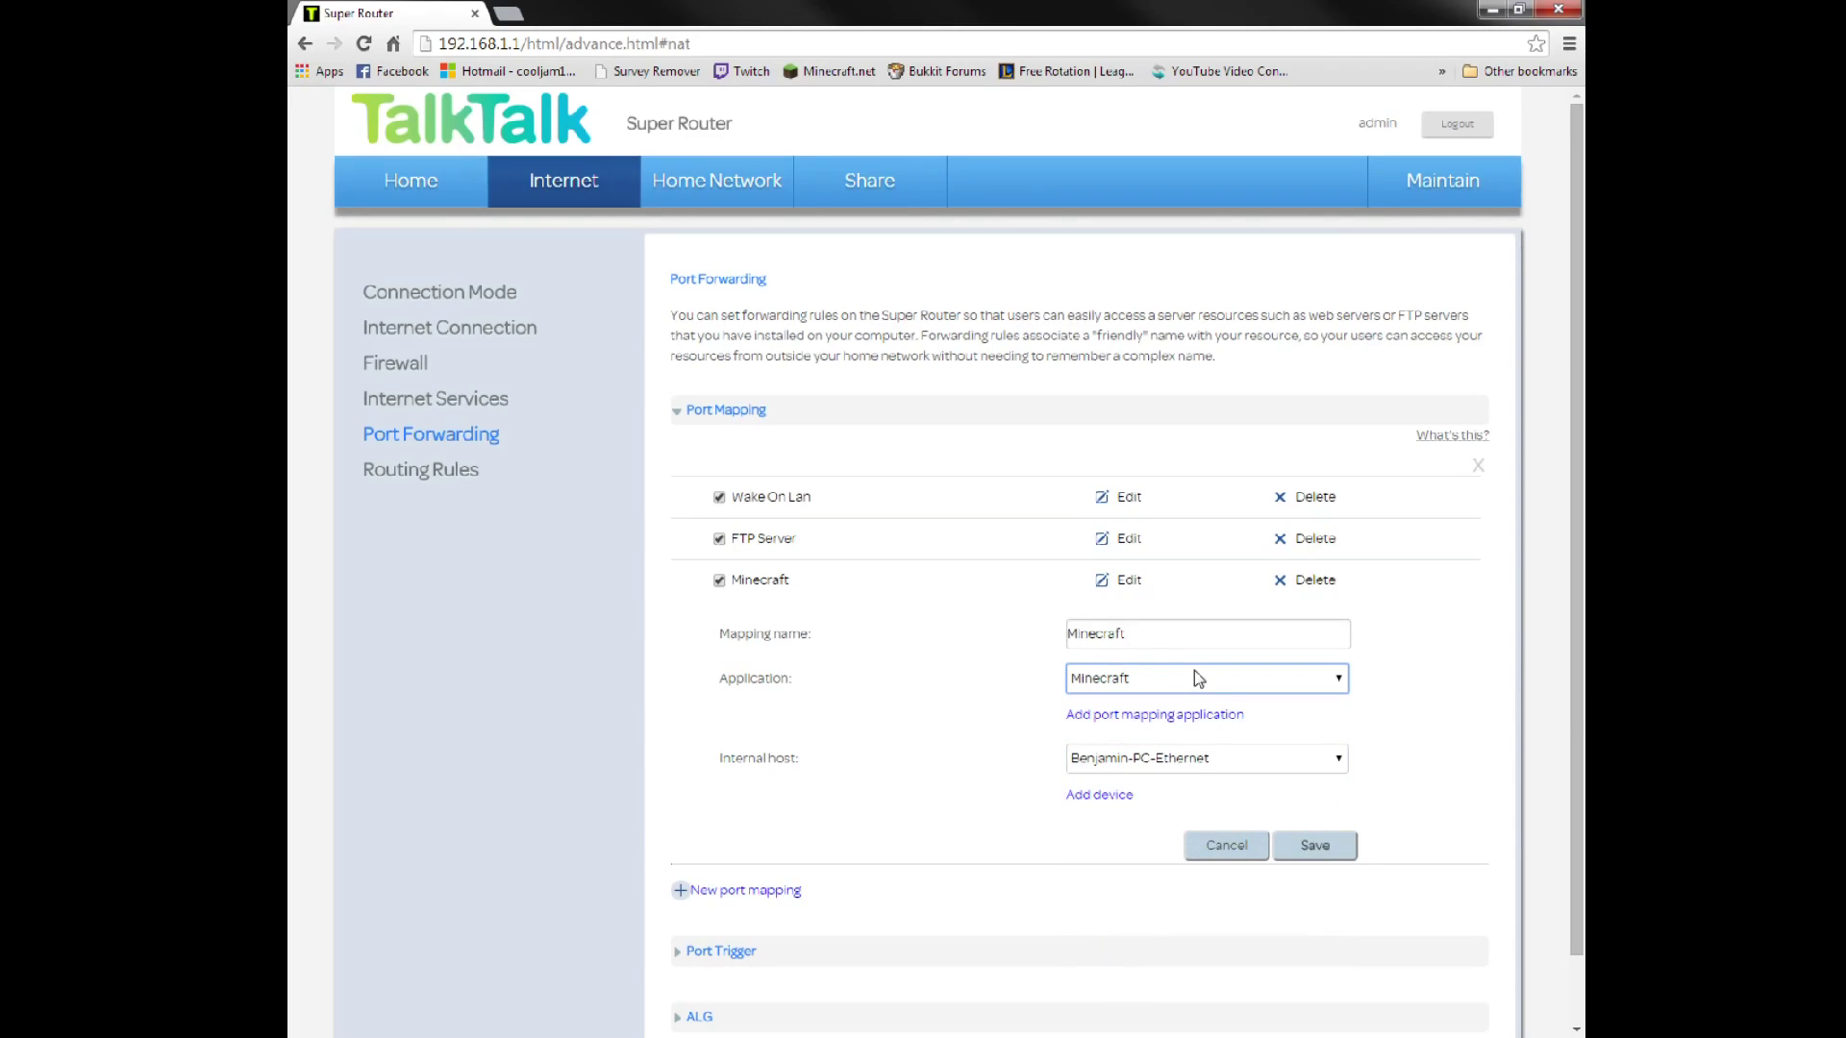
click(1195, 759)
click(1195, 759)
scroll(956, 907, down, 1)
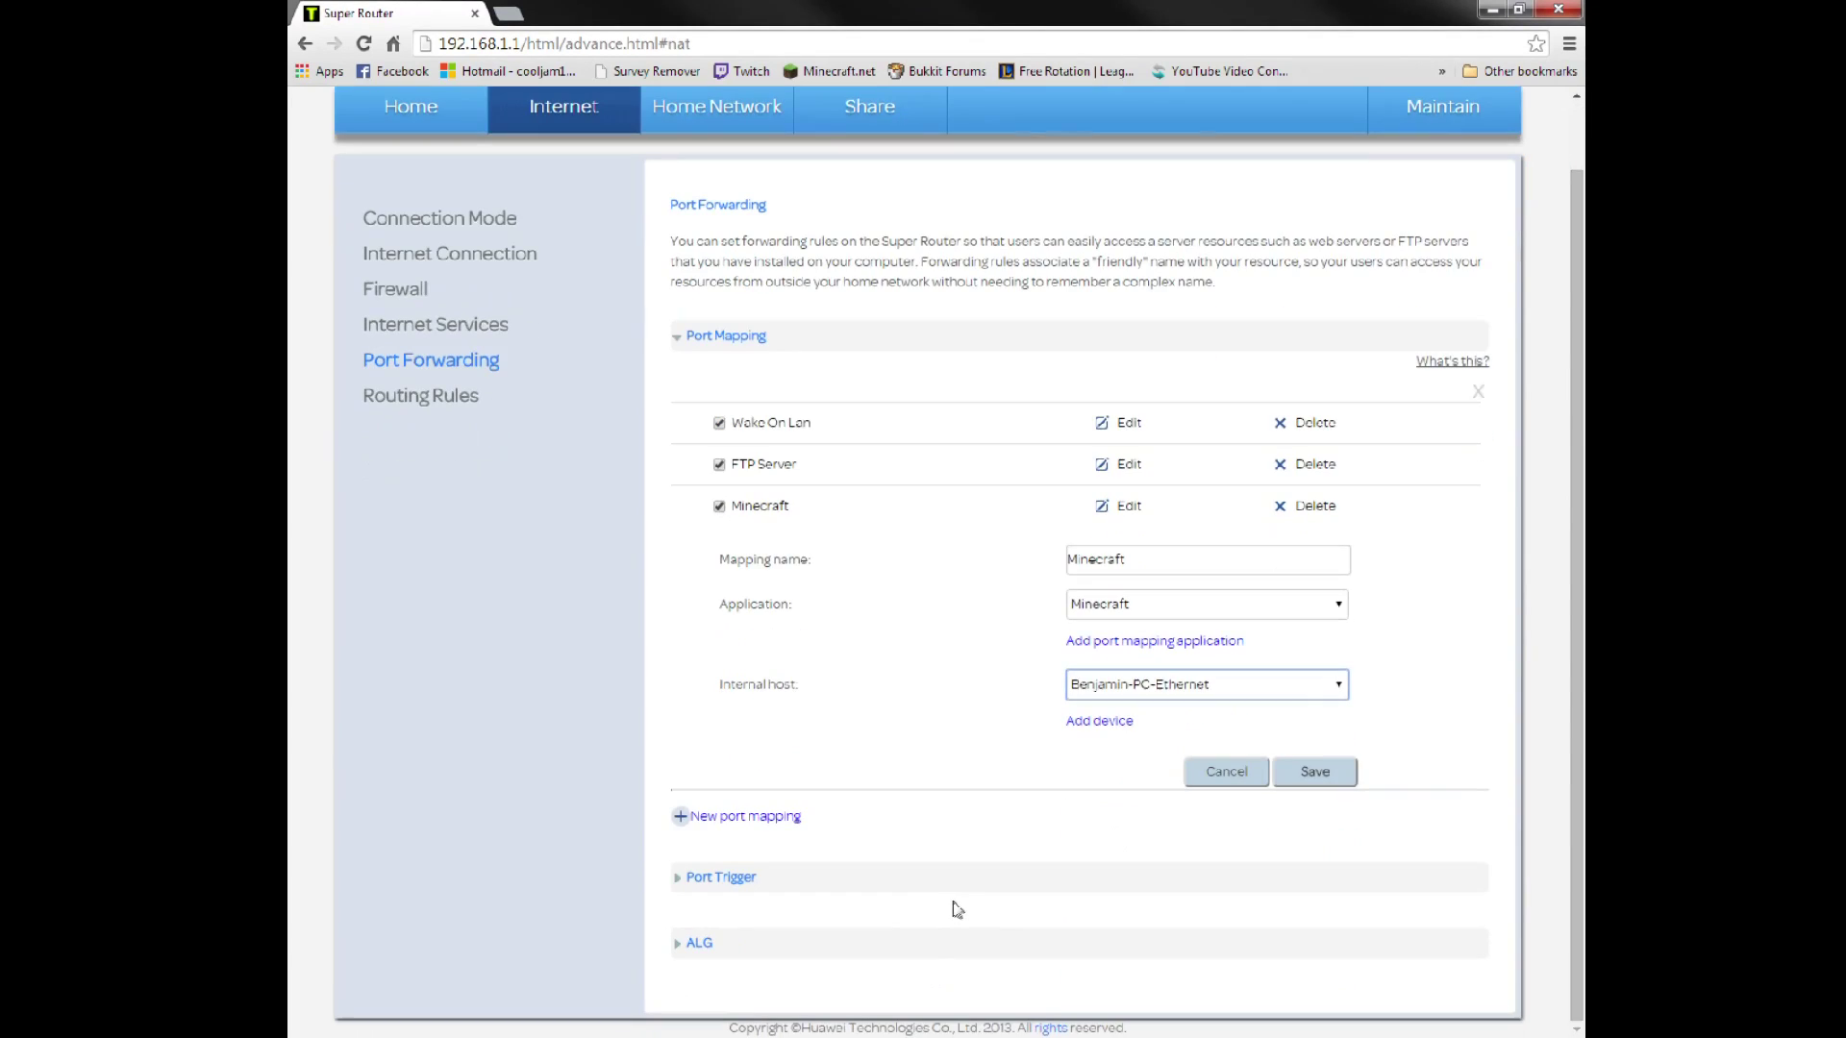
scroll(966, 889, up, 1)
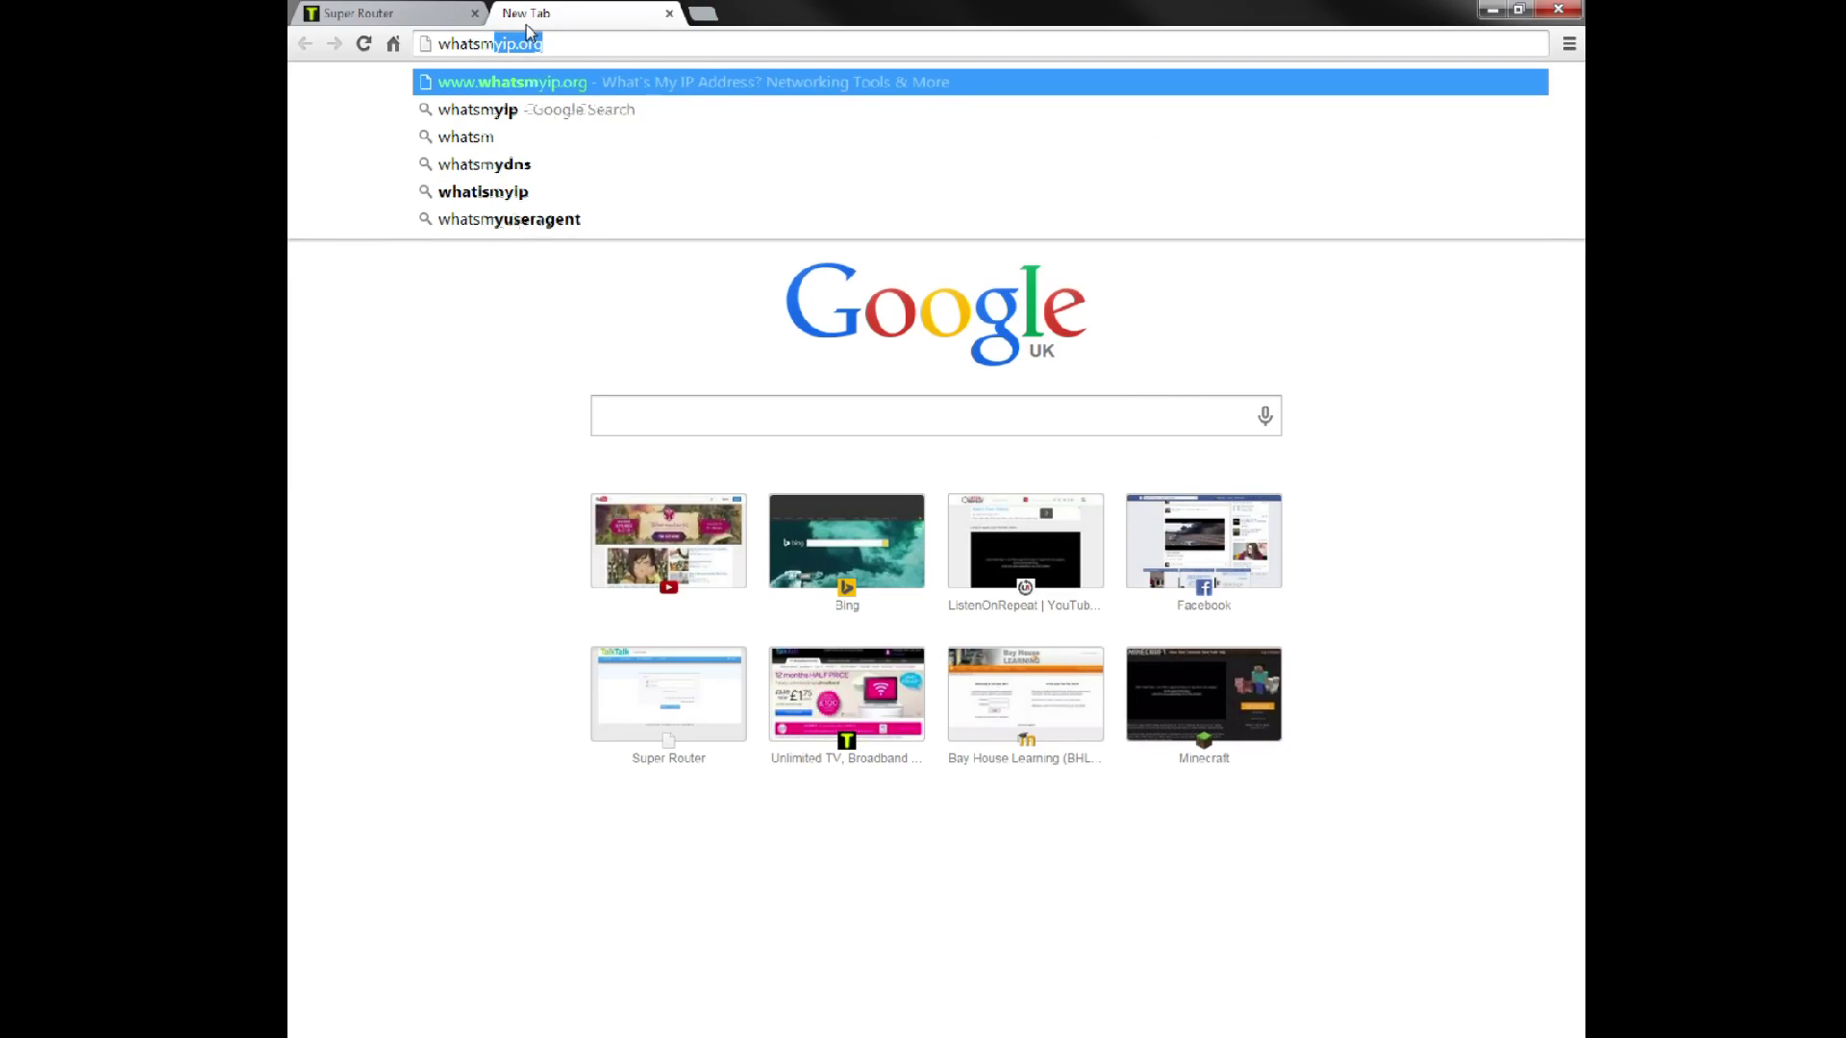
- Enter whatsmyip.org in the new tab's address bar and select the address
text(ip)
text(.or)
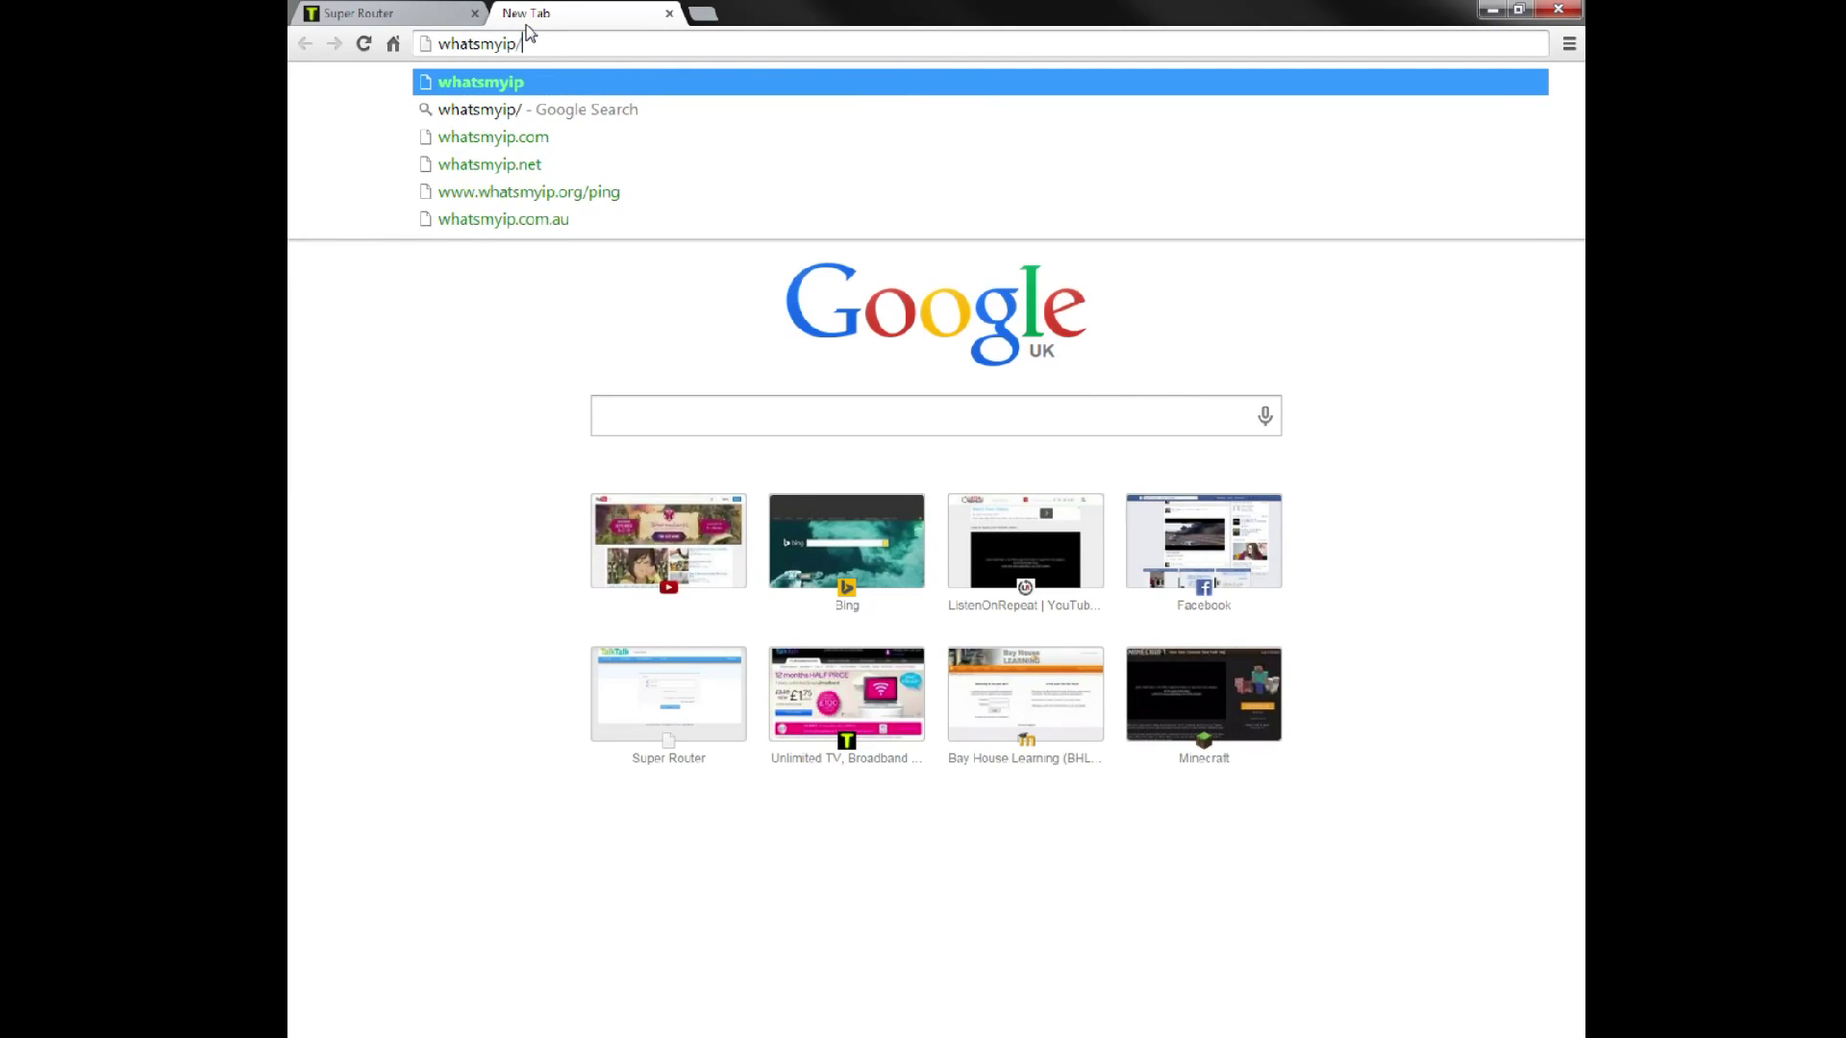
text(g)
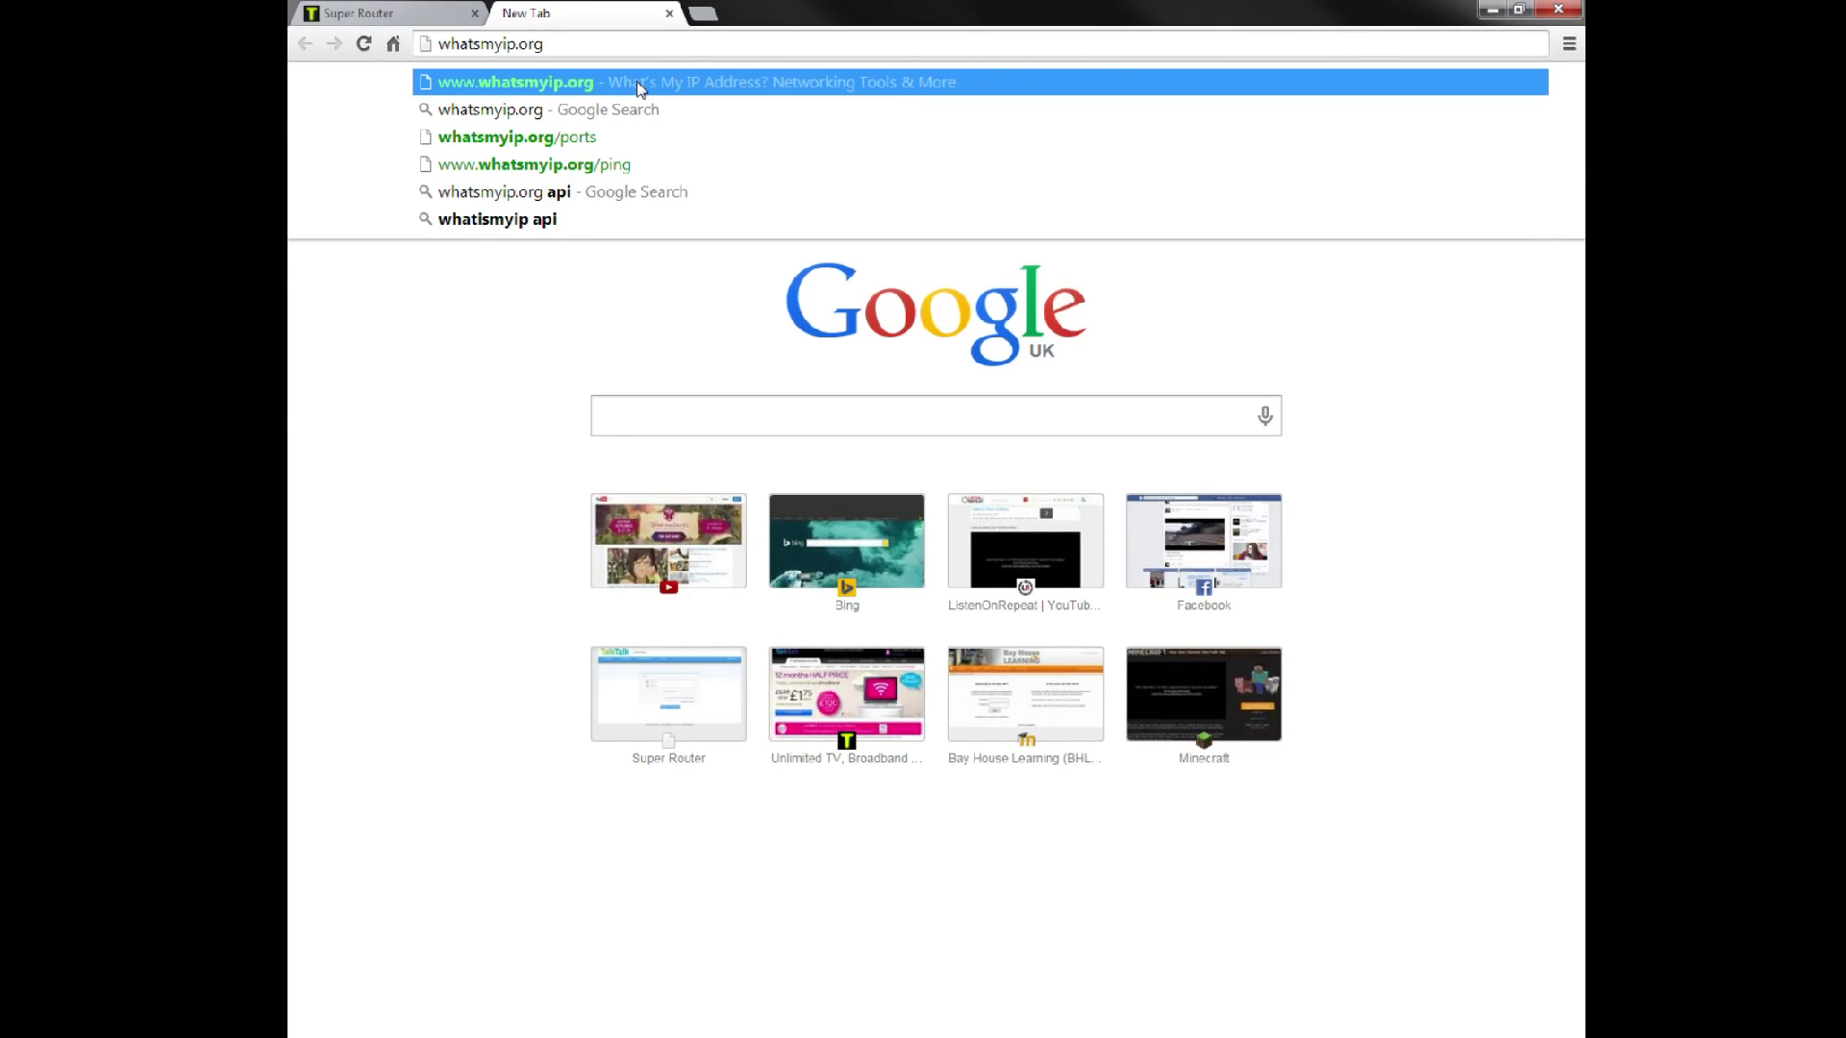
click(594, 42)
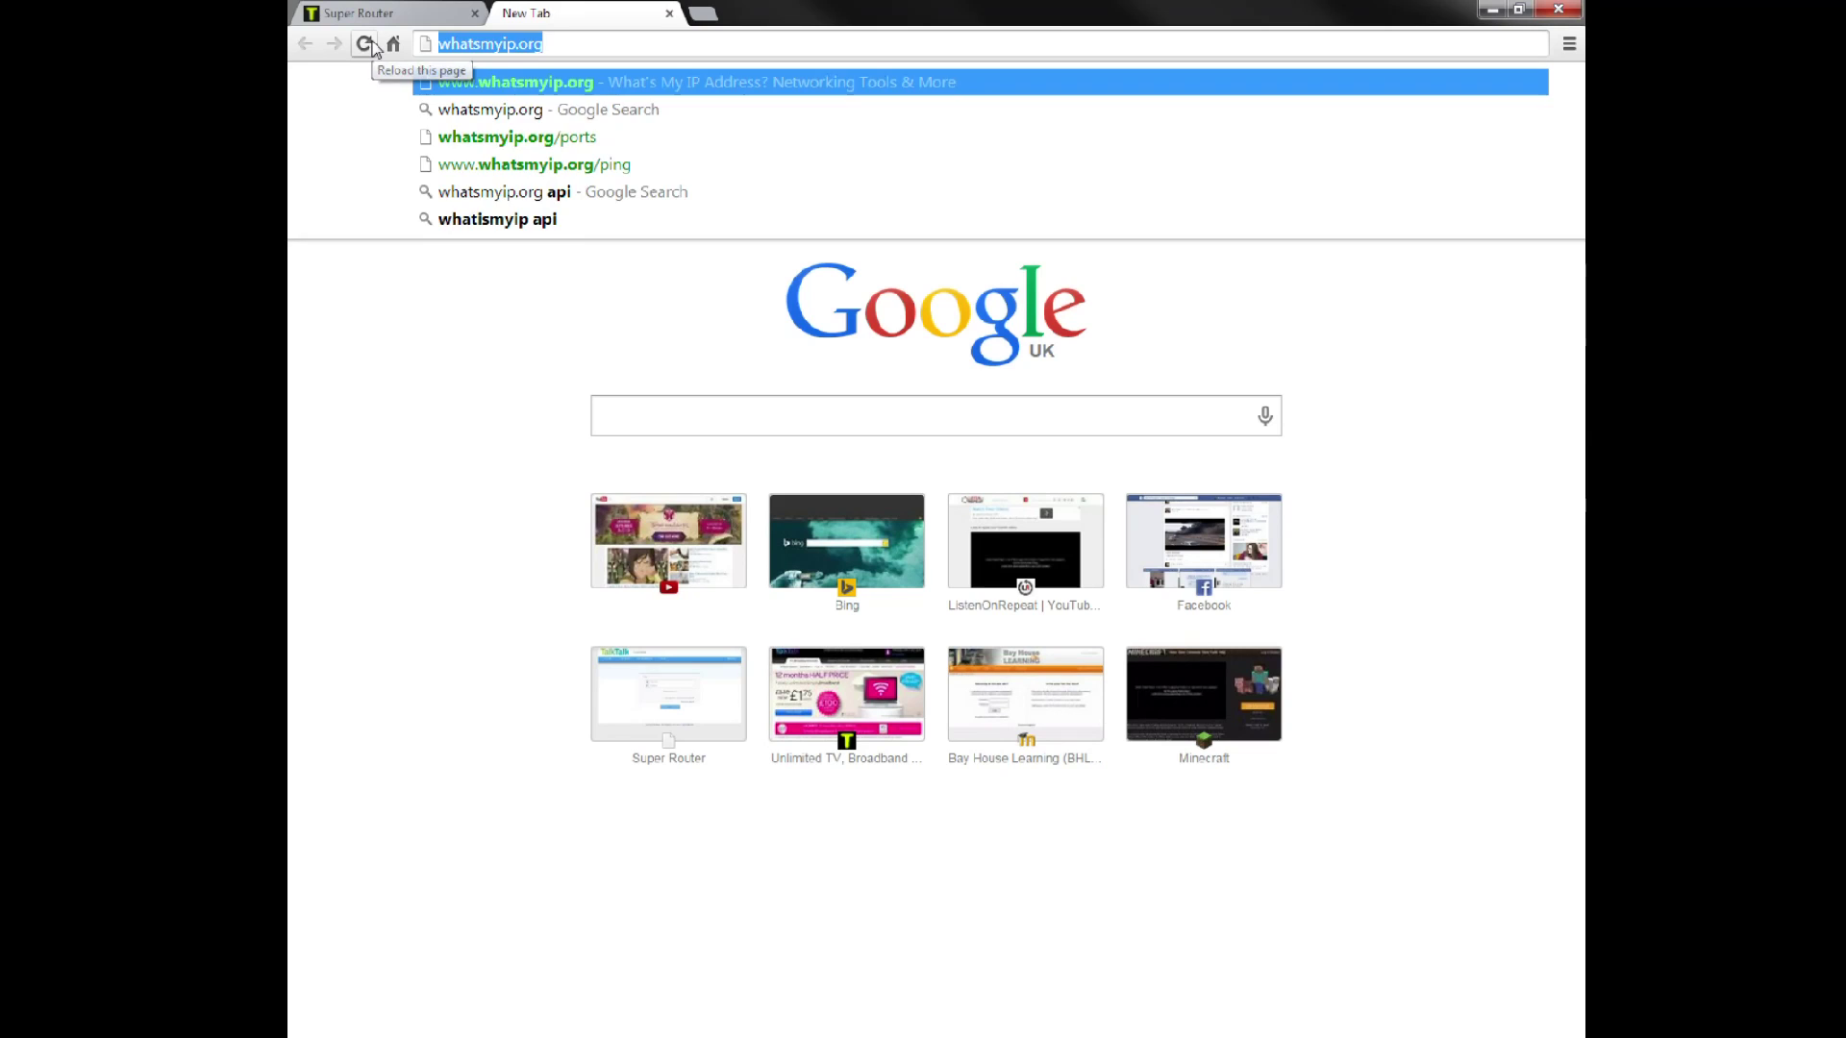
- Type the example address <your_ip_Here>:25565, erase it, and close the extra tab
text(<youri)
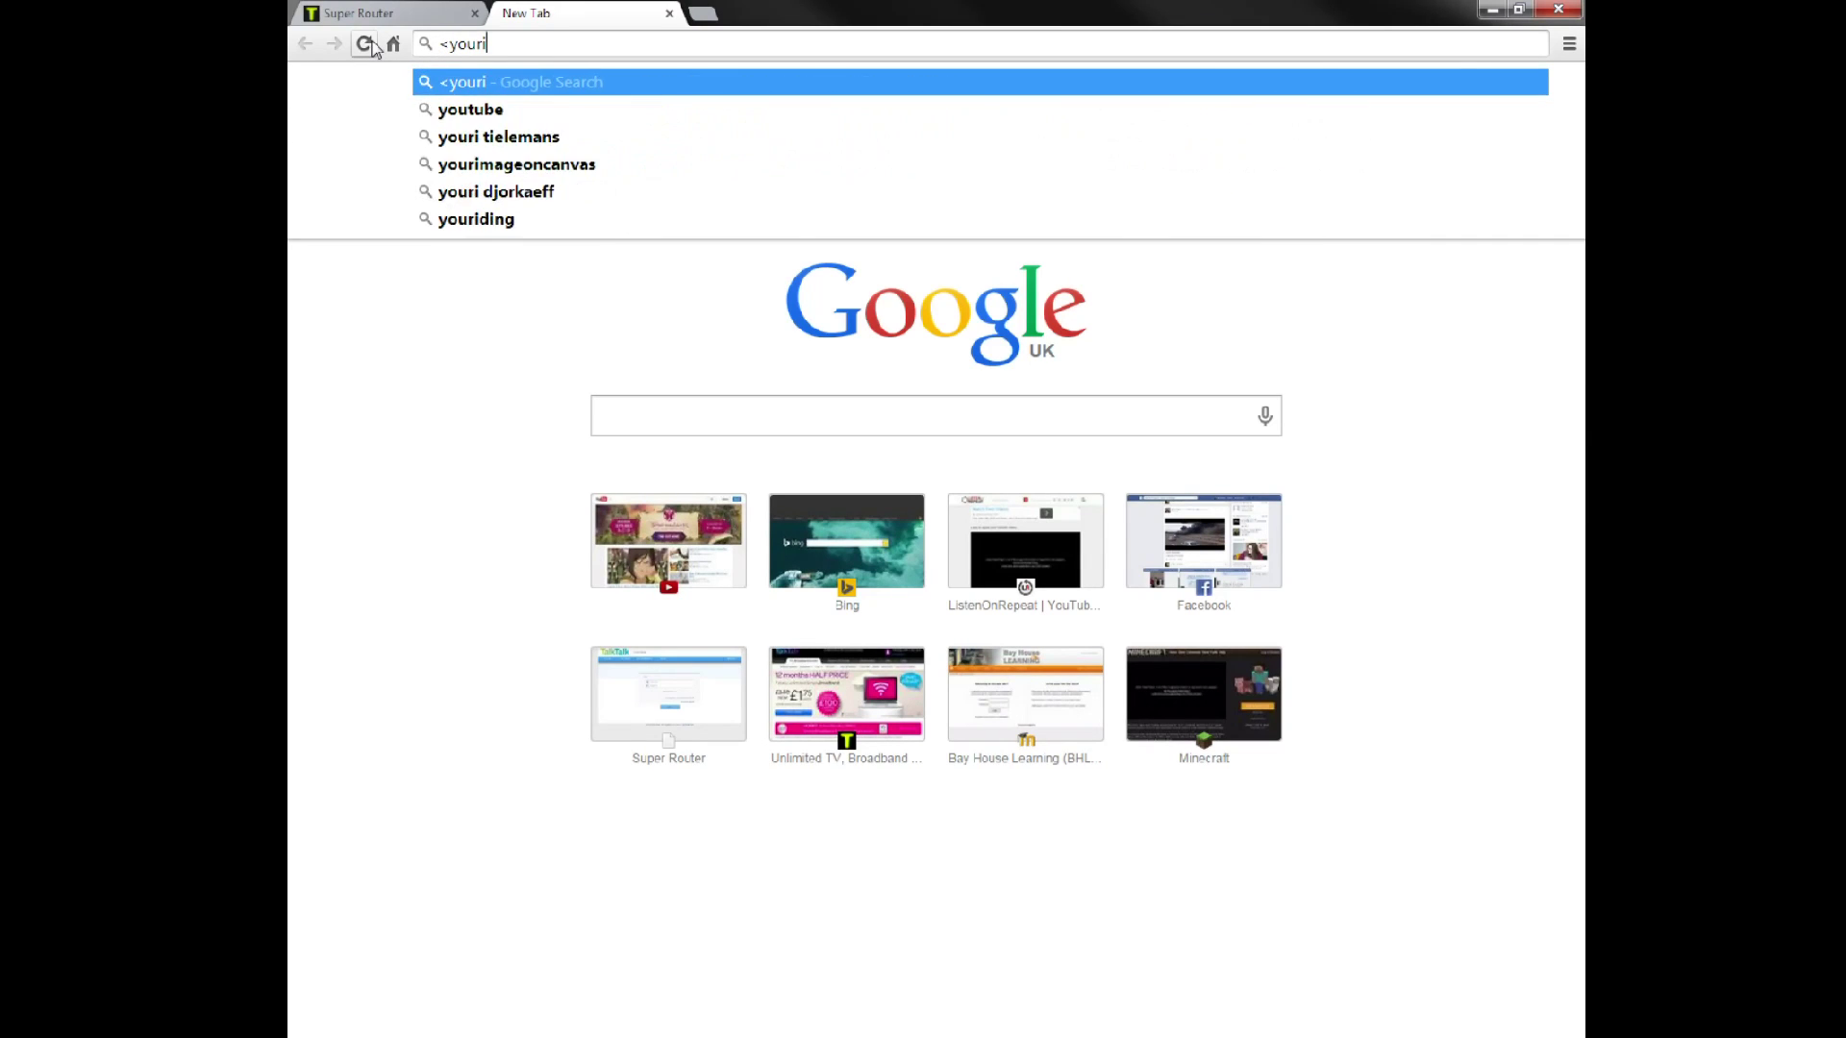
key(BackSpace)
text(_ip)
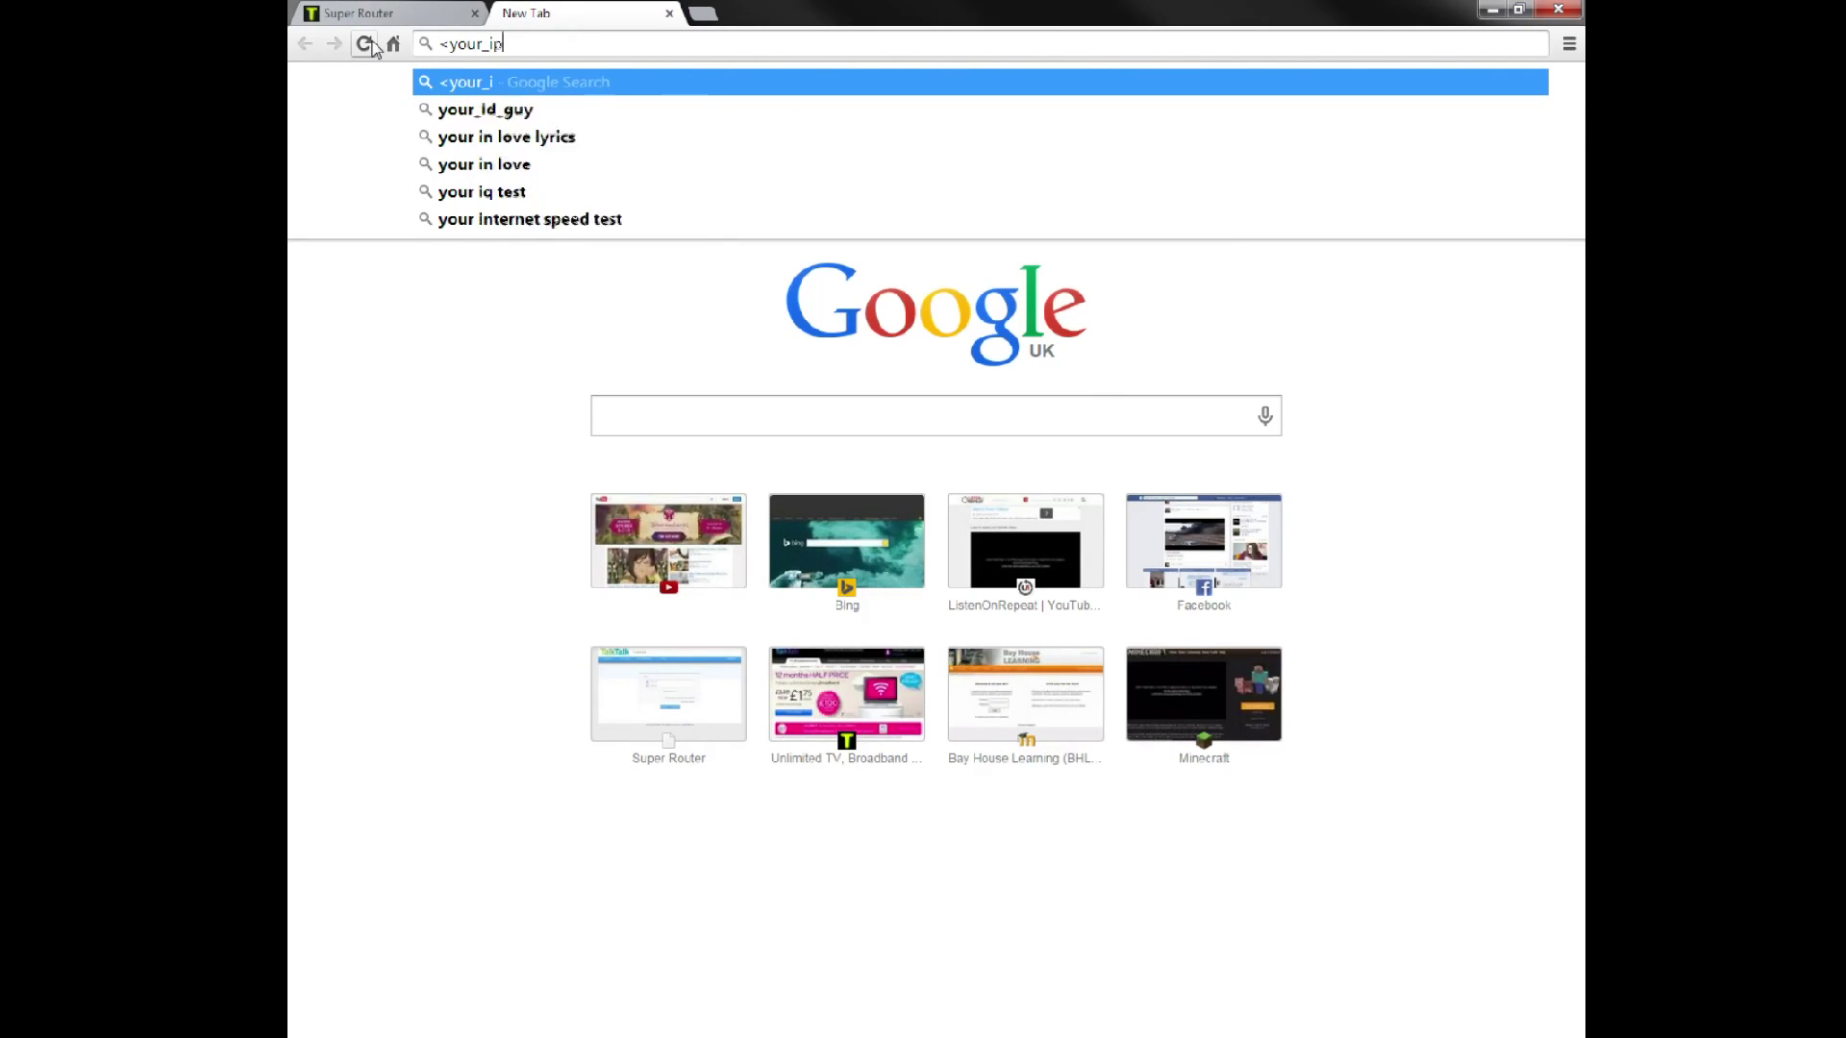
text(_Her)
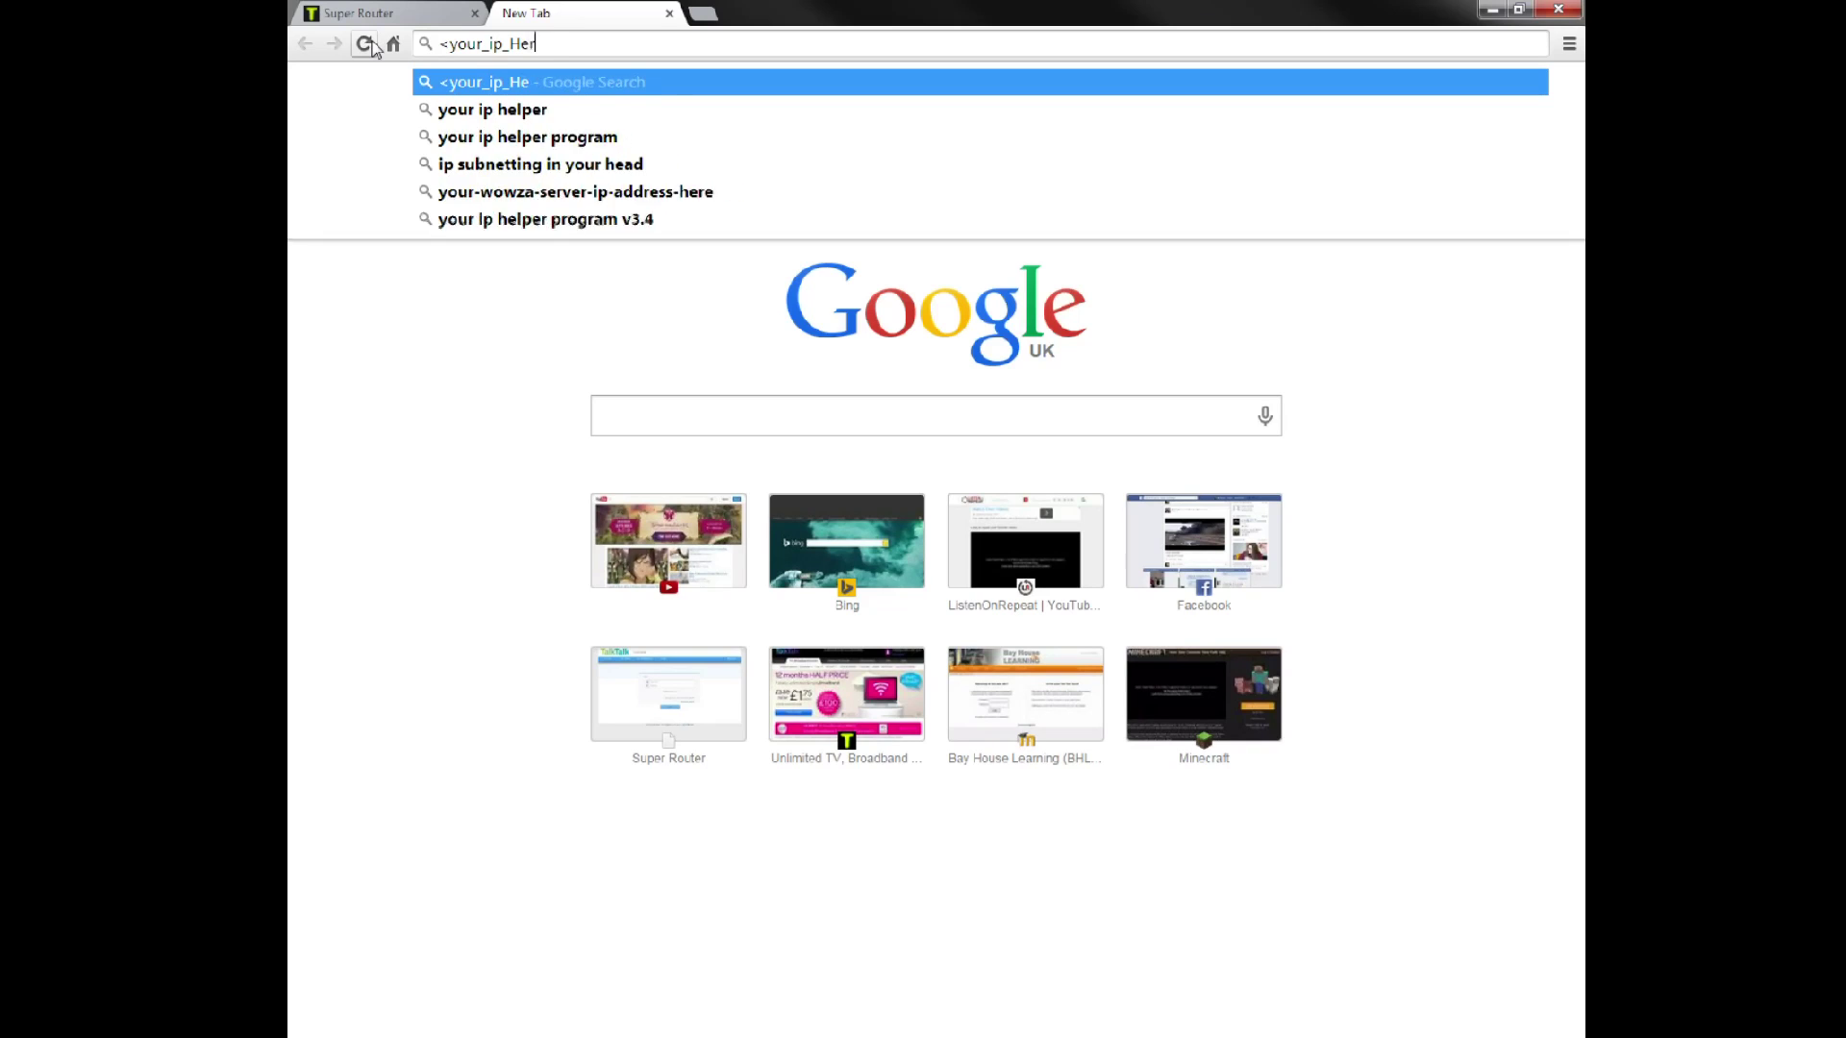
text(e>)
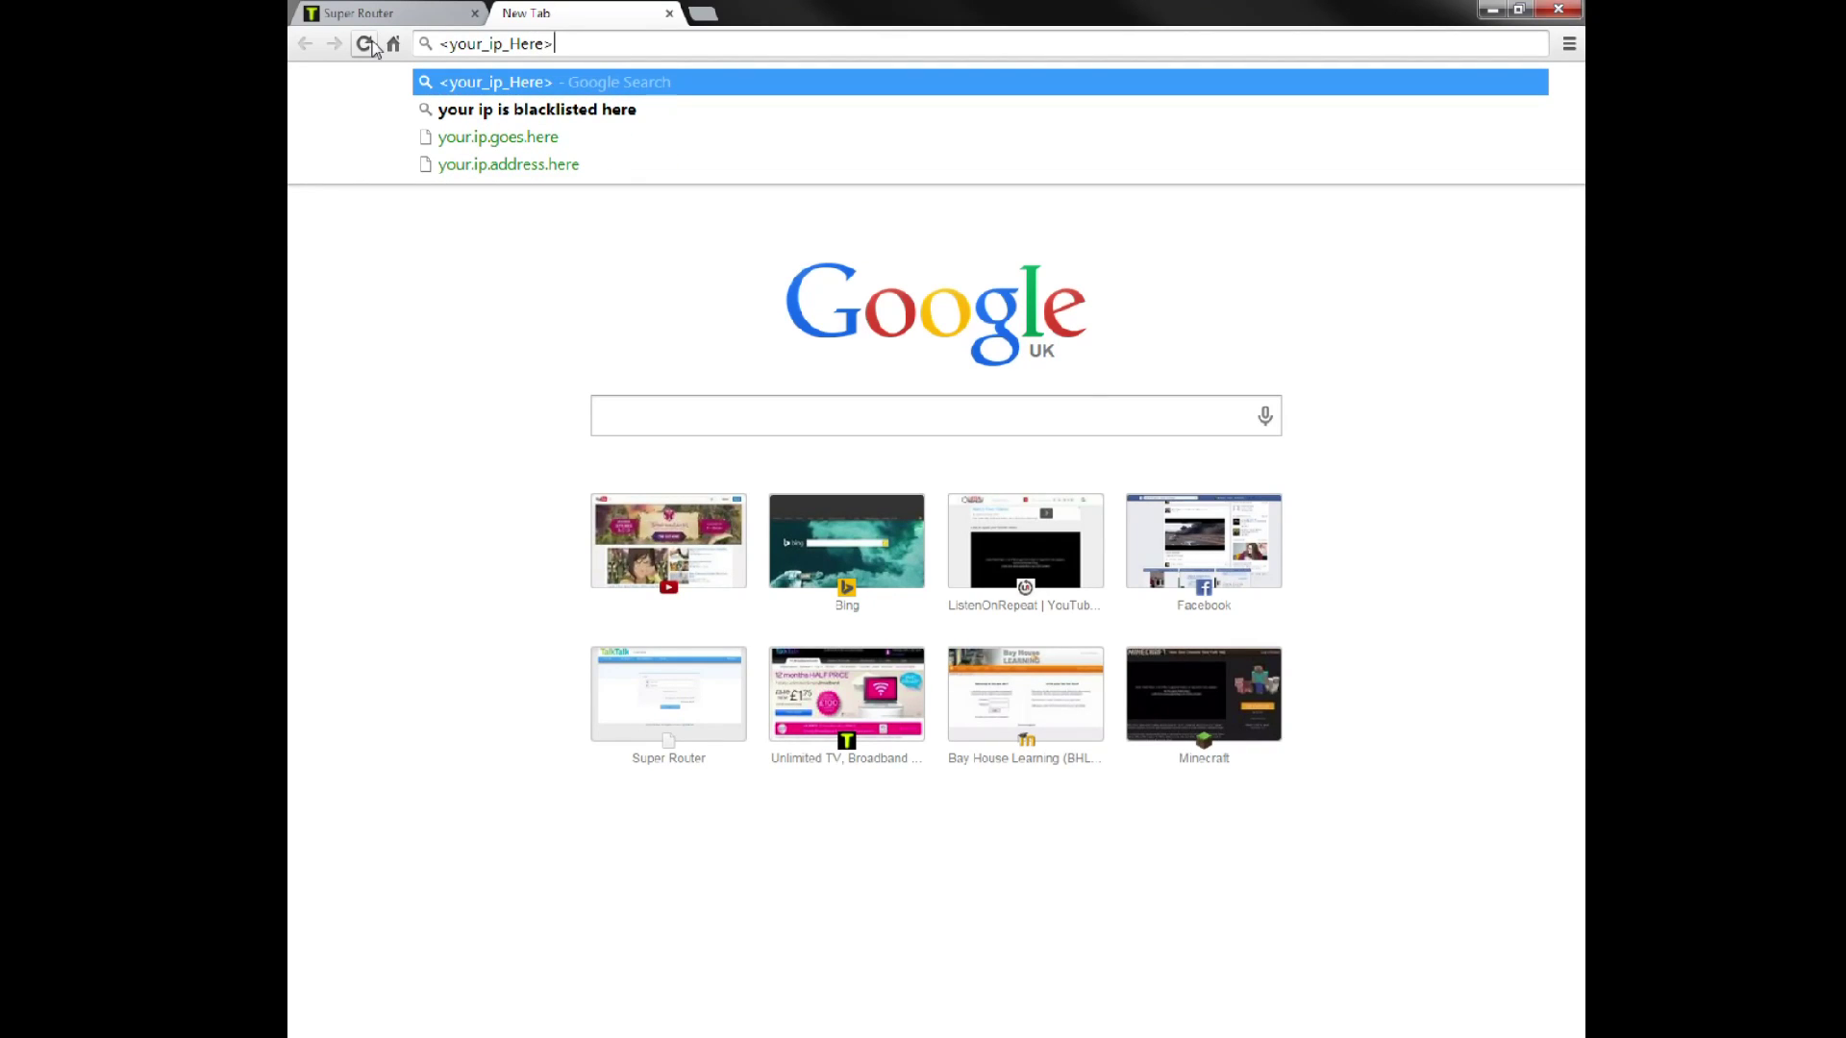
text(:25565)
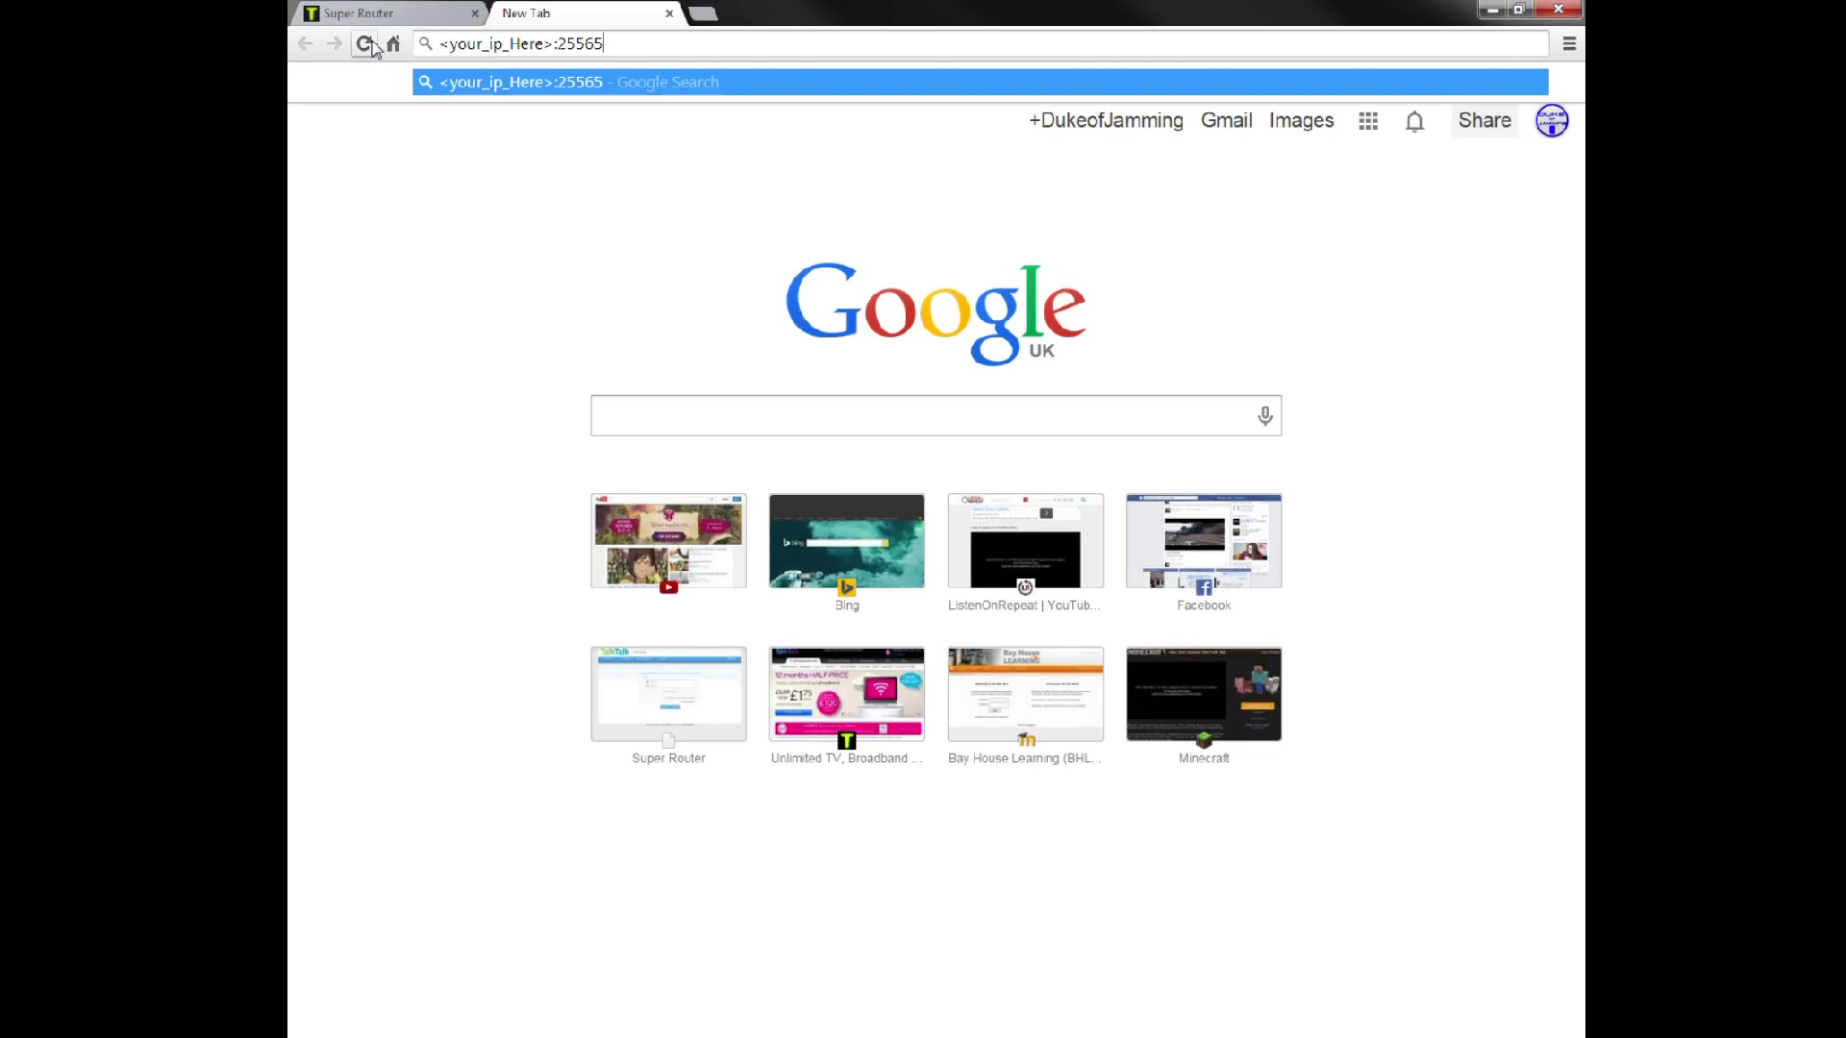
key(BackSpace)
key(BackSpace)
key(BackSpace)
key(BackSpace)
key(BackSpace)
key(BackSpace)
key(BackSpace)
key(BackSpace)
key(BackSpace)
key(BackSpace)
key(BackSpace)
key(BackSpace)
key(BackSpace)
key(BackSpace)
key(BackSpace)
key(BackSpace)
key(BackSpace)
key(BackSpace)
key(BackSpace)
key(BackSpace)
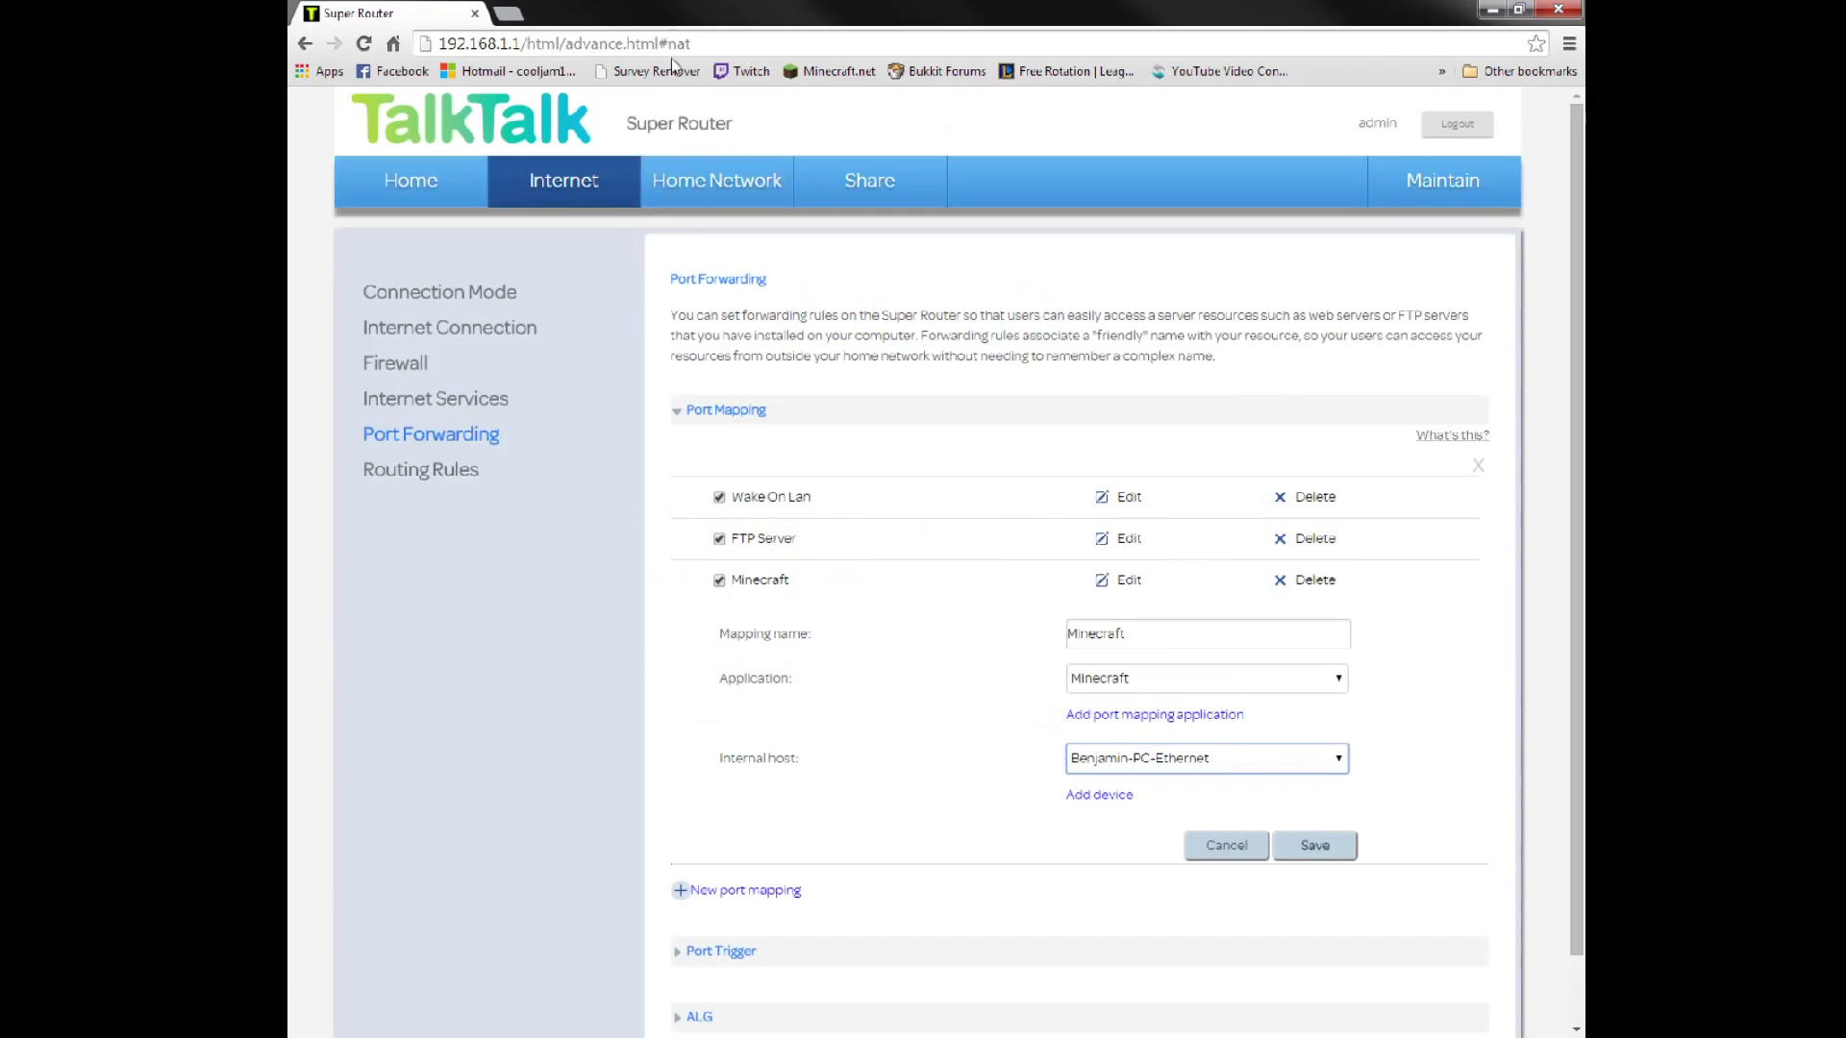
click(669, 13)
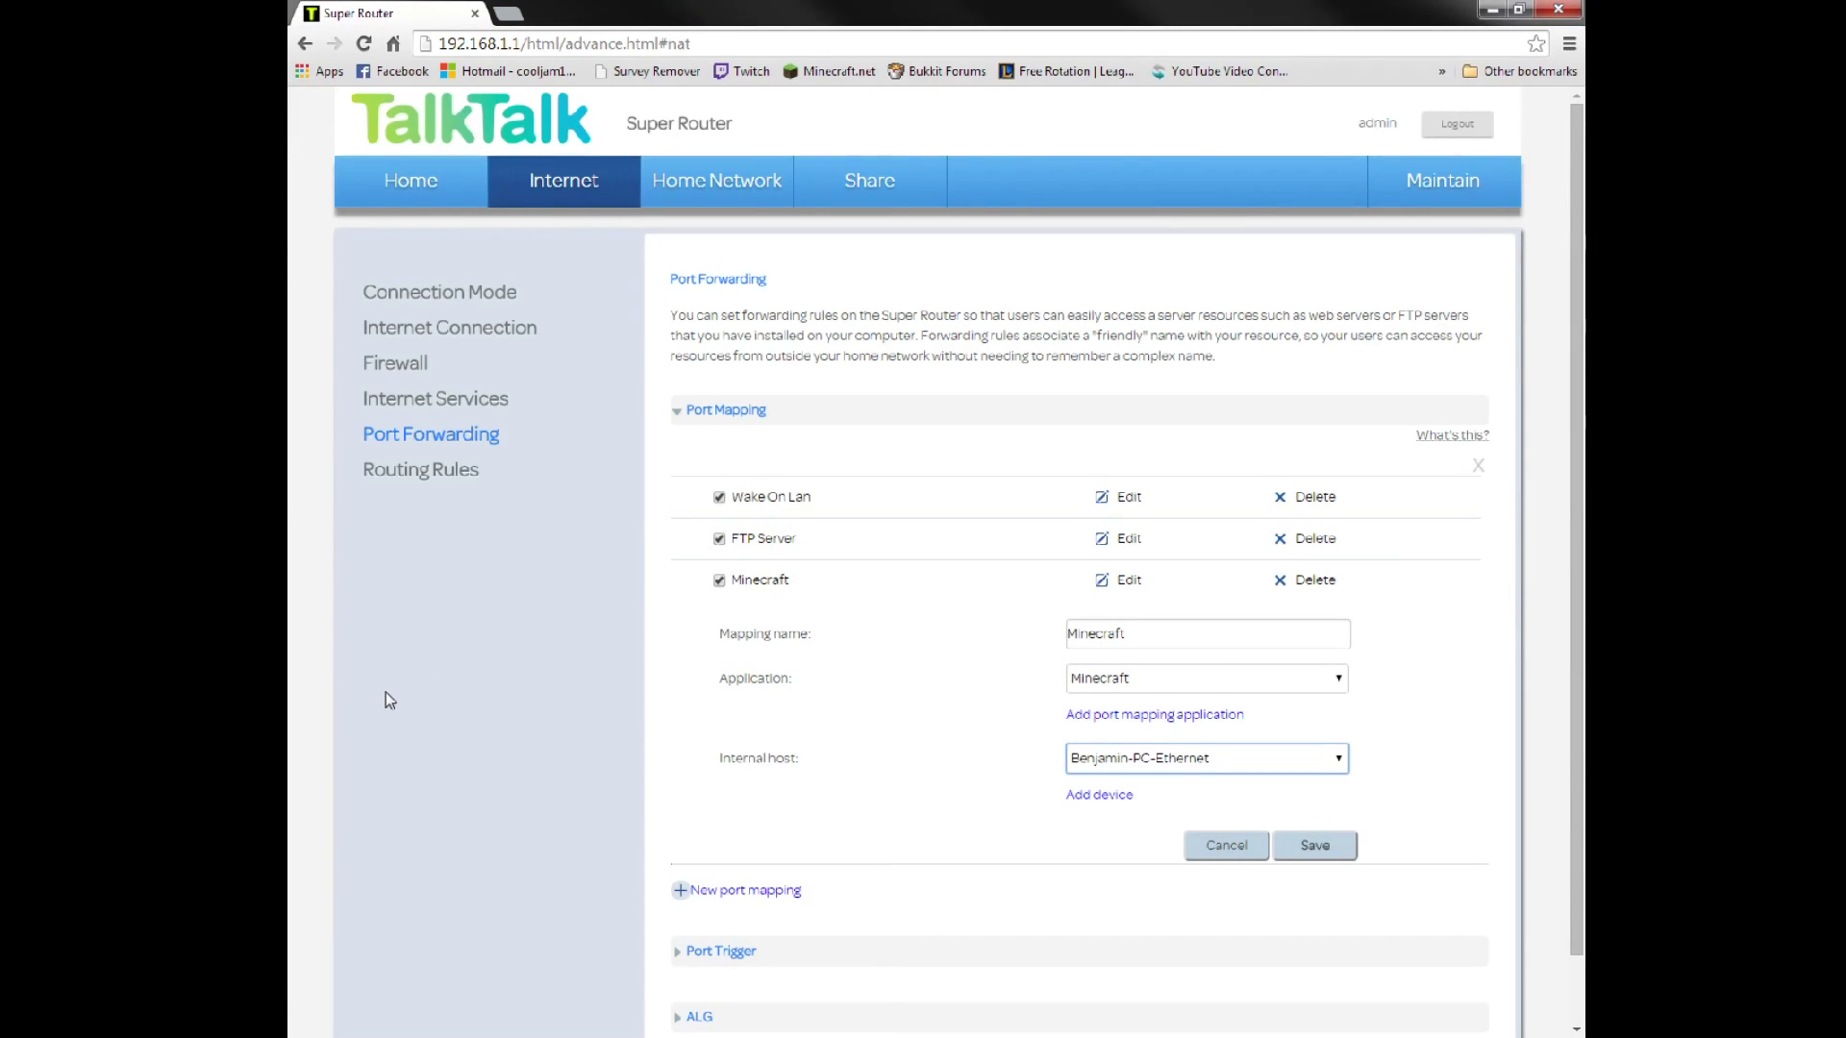